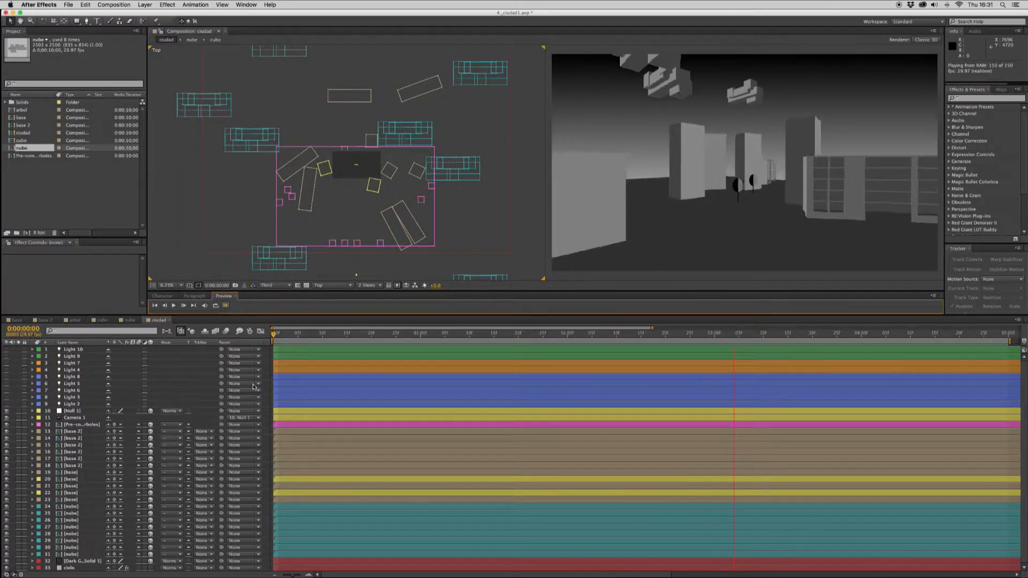
- Review the ciudad camera animation by playing it, selecting Camera 1 and scrubbing through the timeline, ending at frame 0
{"action": "left_click", "coordinate": [543, 331]}
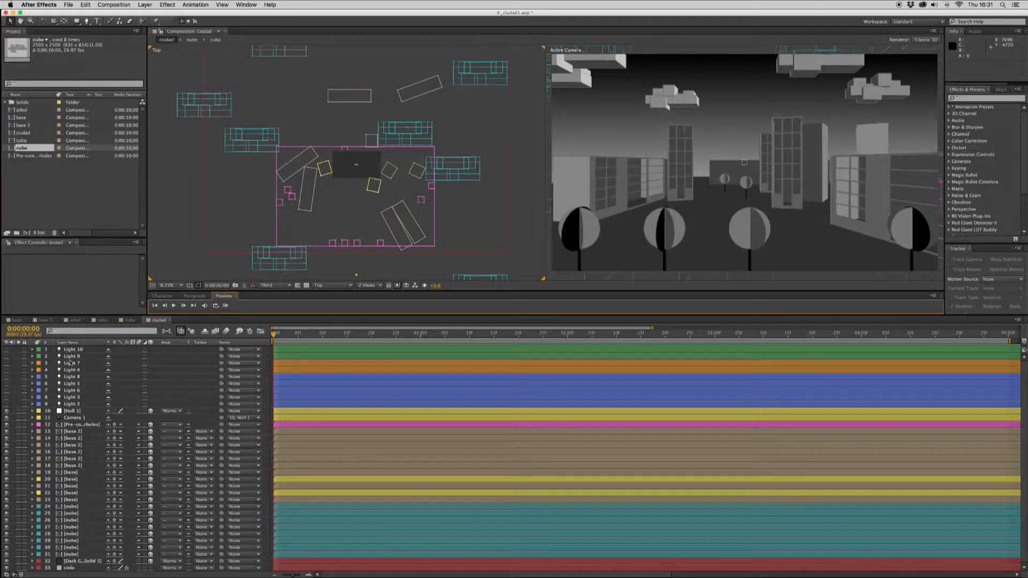
{"action": "scroll", "coordinate": [18, 393], "scroll_direction": "down", "scroll_amount": 3}
{"action": "key", "text": "space"}
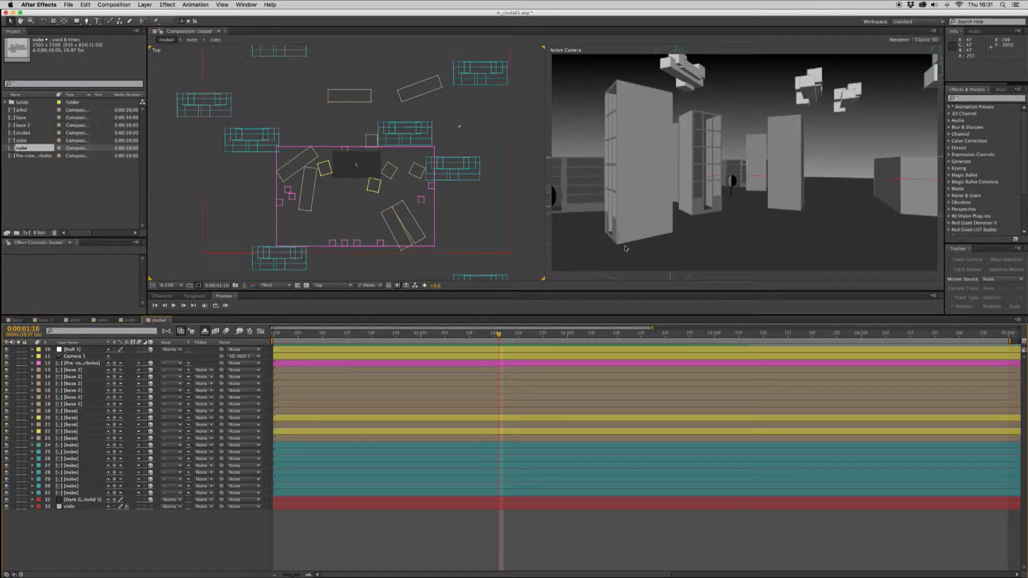
{"action": "left_click", "coordinate": [584, 275]}
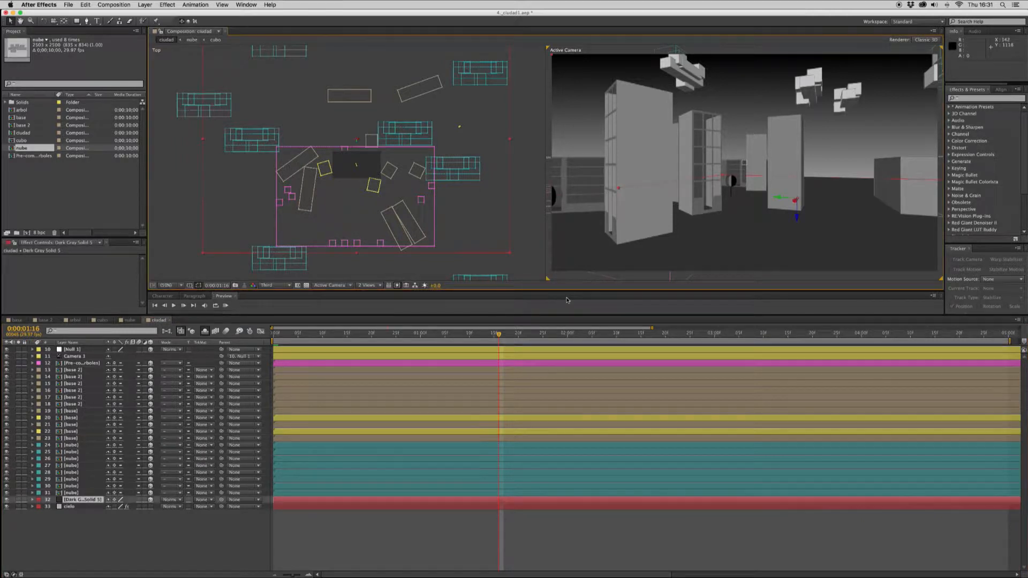
{"action": "left_click", "coordinate": [468, 236]}
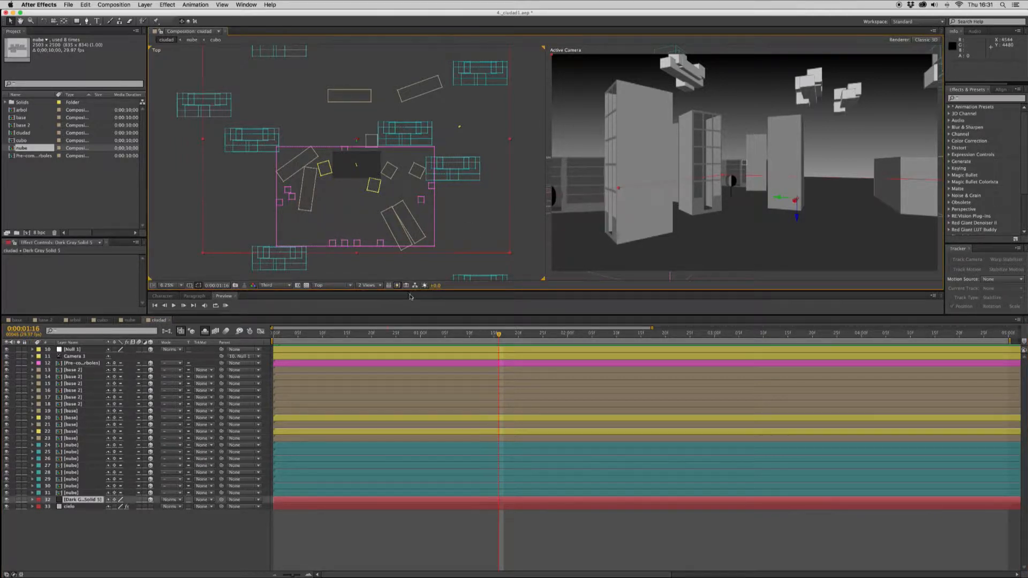
{"action": "left_click", "coordinate": [81, 357]}
{"action": "left_click_drag", "start_coordinate": [480, 336], "coordinate": [920, 347]}
{"action": "left_click_drag", "start_coordinate": [815, 350], "coordinate": [410, 366]}
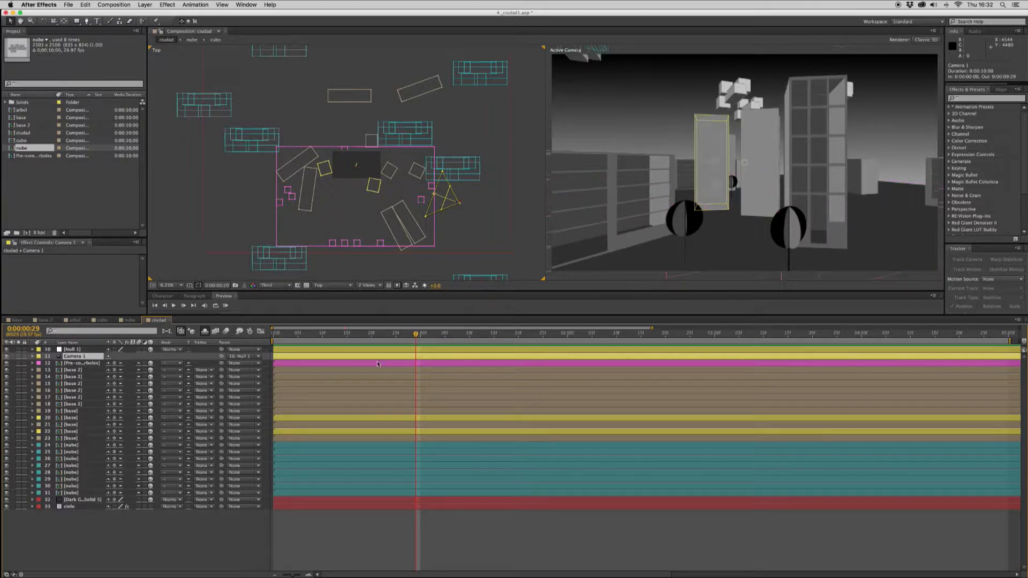
{"action": "left_click_drag", "start_coordinate": [416, 336], "coordinate": [274, 354]}
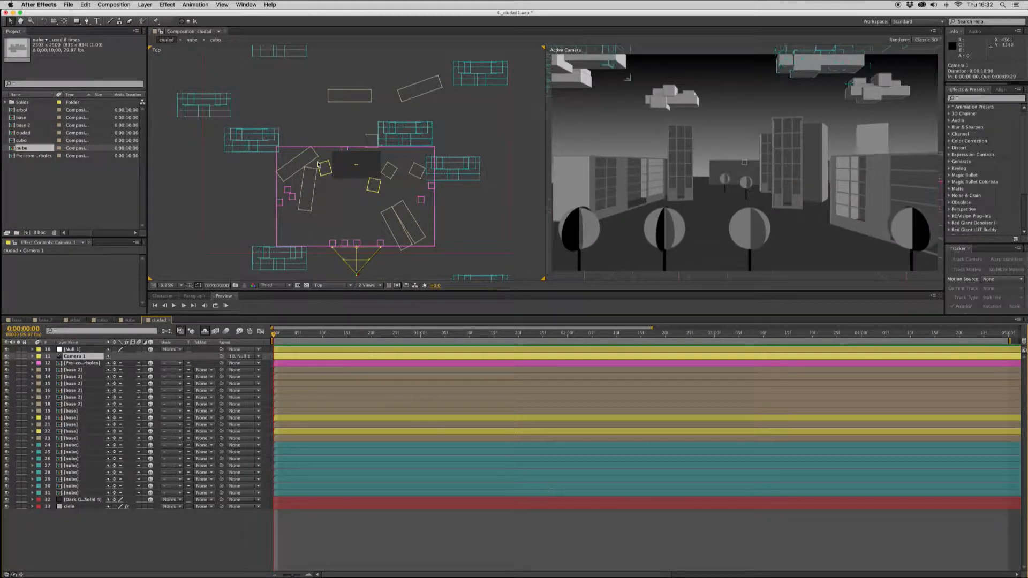
- Create a white Spot light with Casts Shadows enabled and compare the scene with the light hidden and shown
{"action": "left_click", "coordinate": [146, 5]}
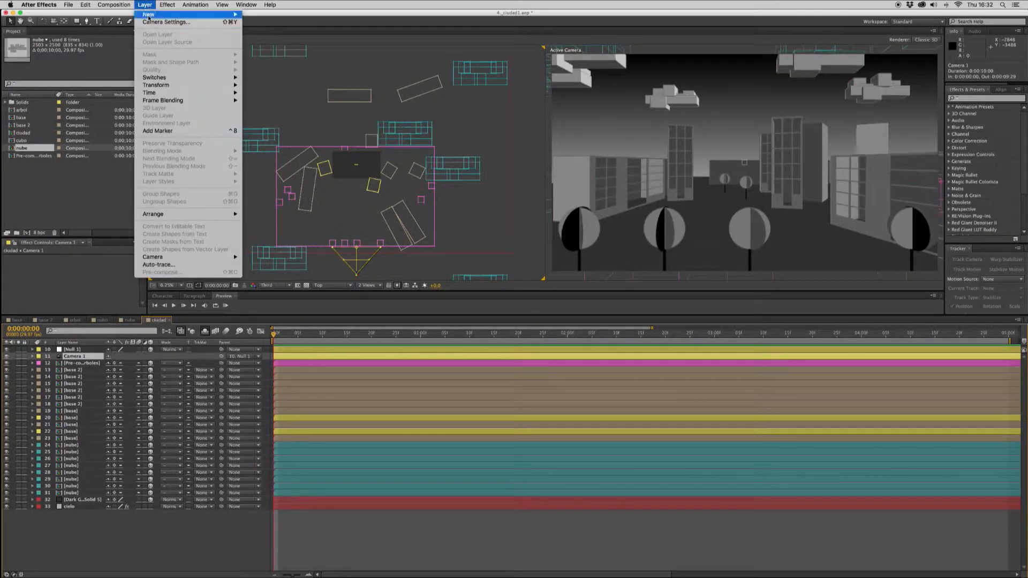
{"action": "mouse_move", "coordinate": [161, 14]}
{"action": "left_click", "coordinate": [260, 32]}
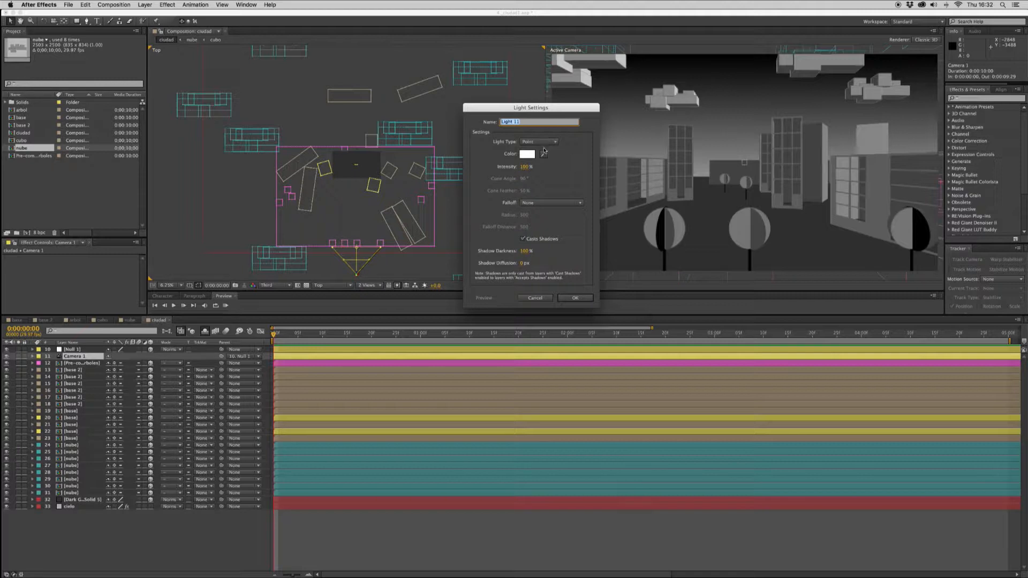
{"action": "left_click", "coordinate": [538, 141]}
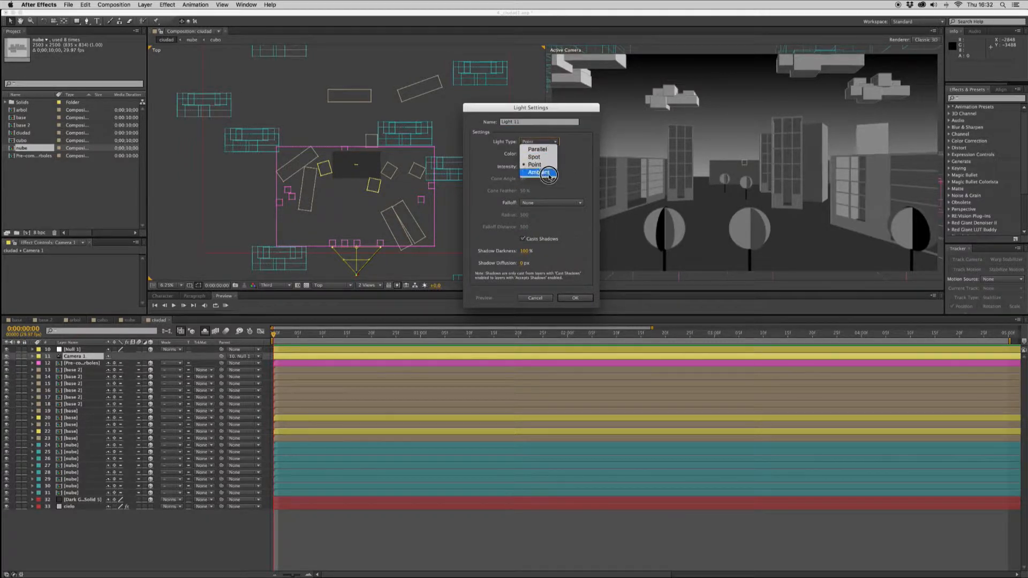
{"action": "left_click", "coordinate": [565, 154]}
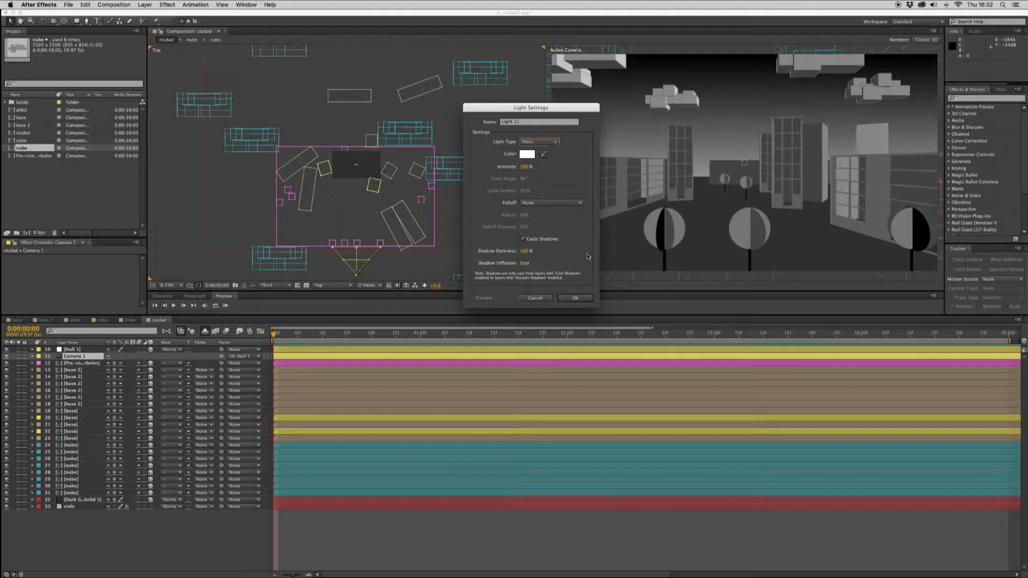
{"action": "left_click", "coordinate": [553, 143]}
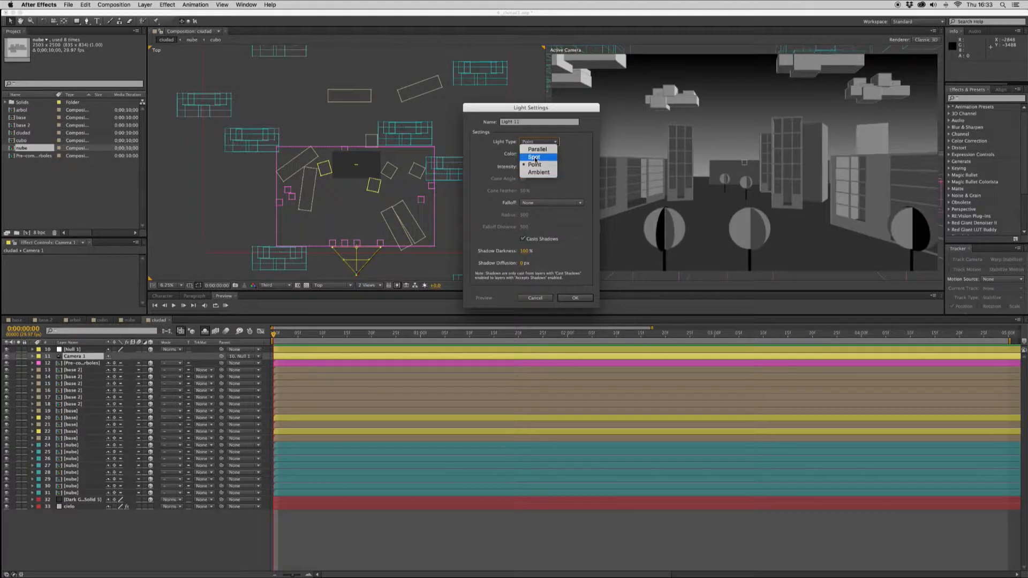
{"action": "left_click", "coordinate": [535, 157]}
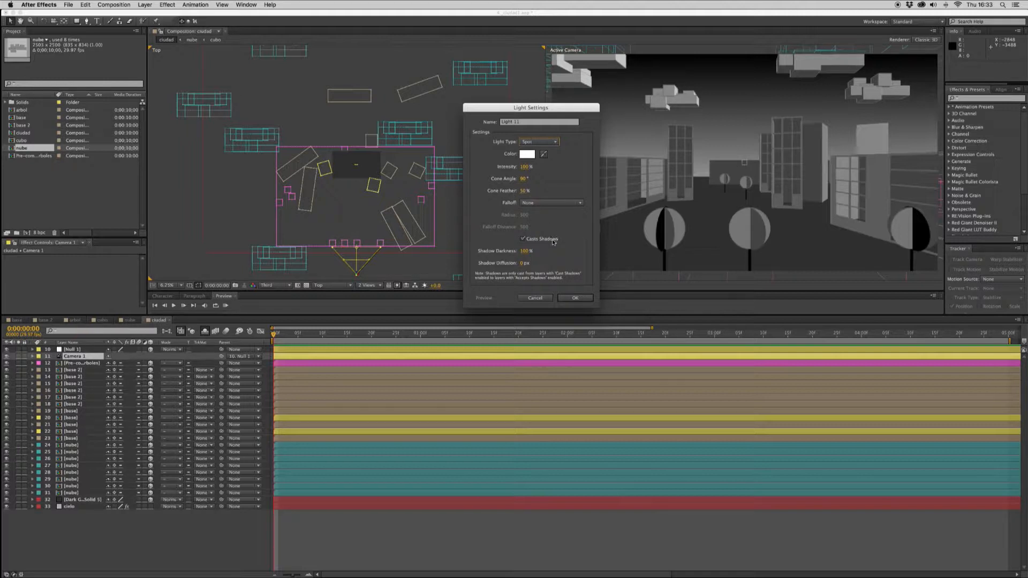
{"action": "left_click", "coordinate": [523, 239]}
{"action": "left_click", "coordinate": [523, 239]}
{"action": "left_click", "coordinate": [575, 299]}
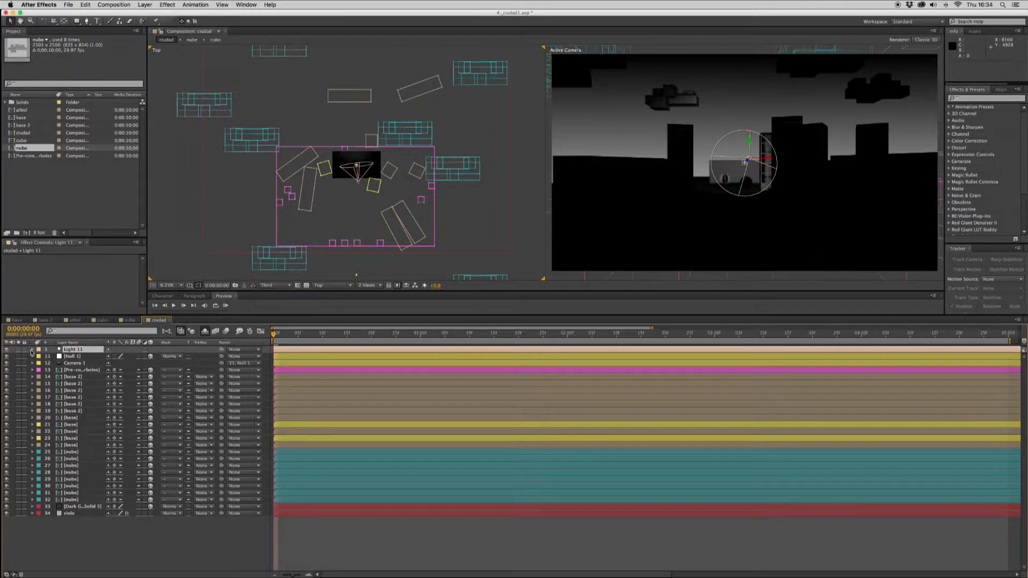
{"action": "left_click", "coordinate": [7, 351]}
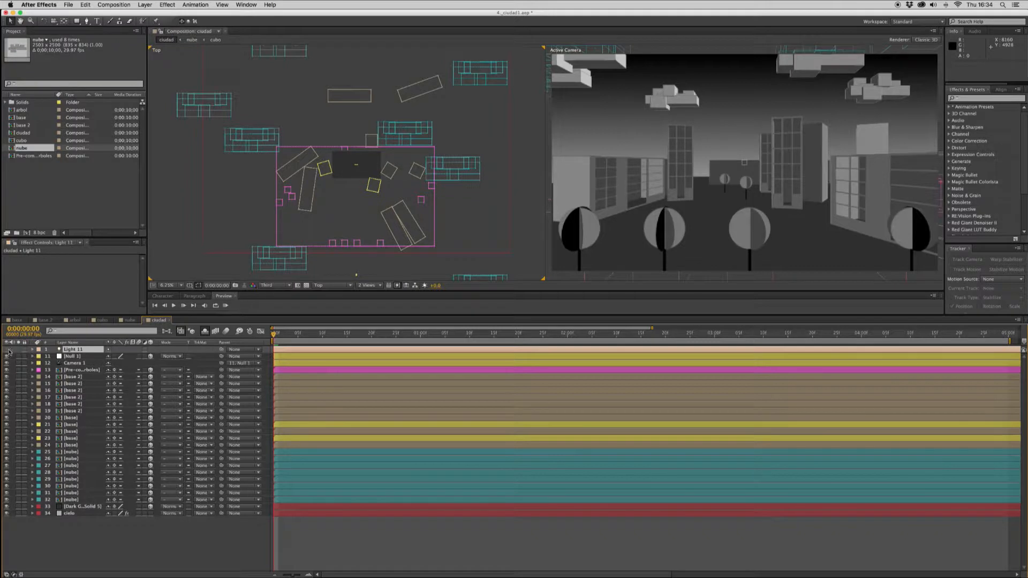
{"action": "left_click", "coordinate": [7, 351]}
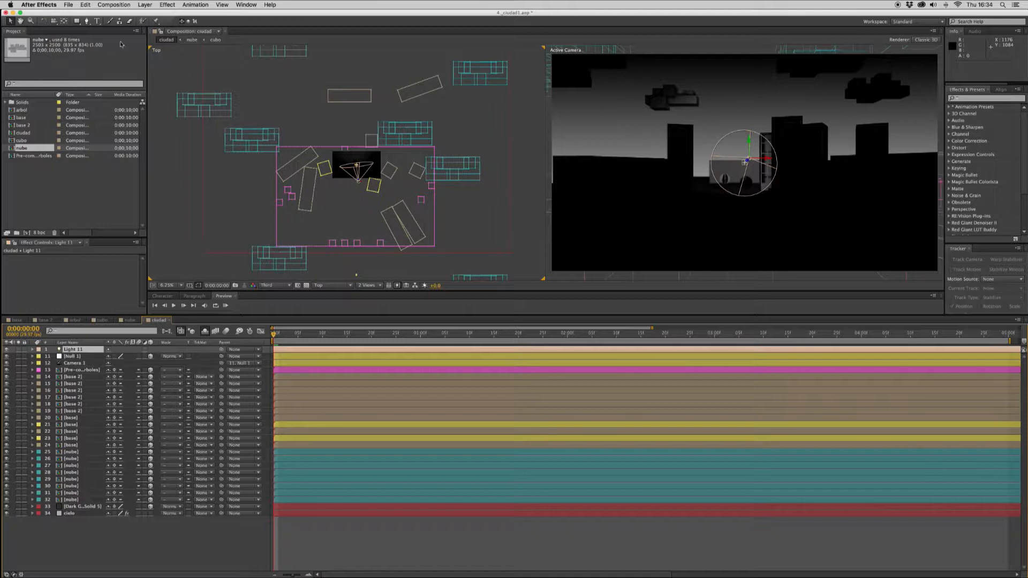
- Rotate Light 11 about its X axis to an orientation of about 274° so it points down at the ground
{"action": "left_click", "coordinate": [44, 21]}
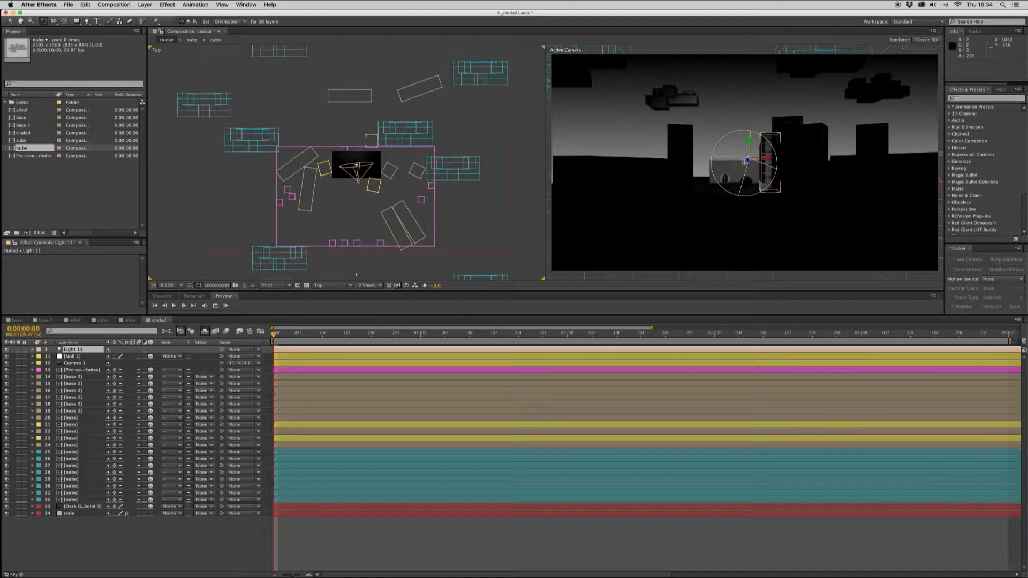
{"action": "left_click", "coordinate": [764, 159]}
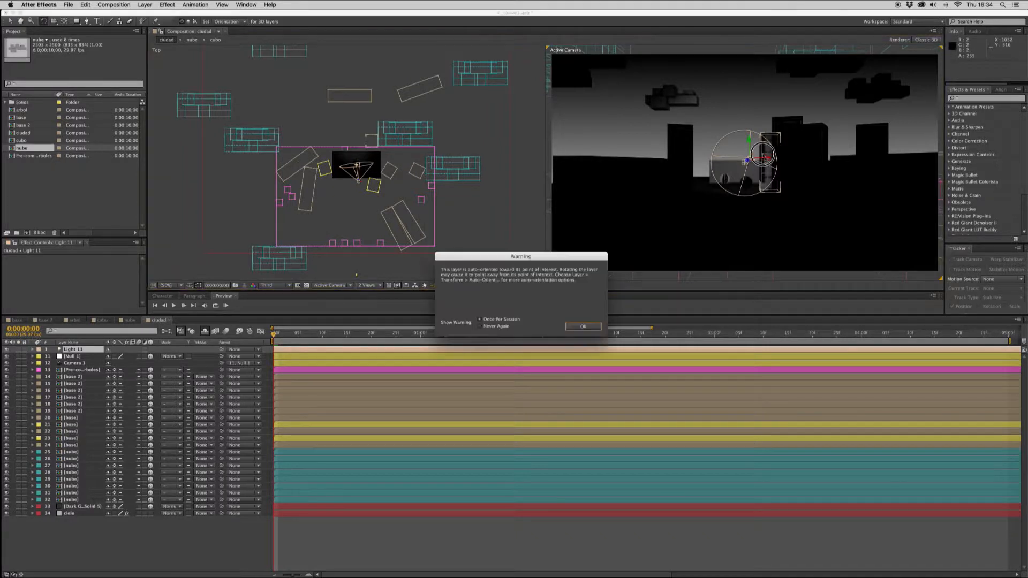
{"action": "left_click", "coordinate": [589, 328]}
{"action": "left_click_drag", "start_coordinate": [767, 162], "coordinate": [759, 142]}
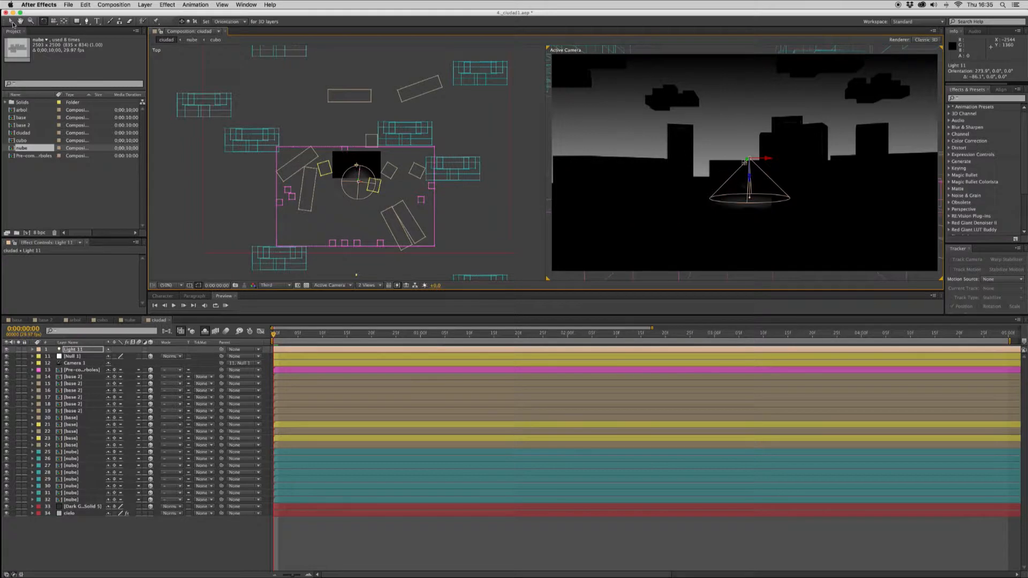
- Raise Light 11 above the buildings to about Y -1997, then deselect it
{"action": "left_click", "coordinate": [11, 22]}
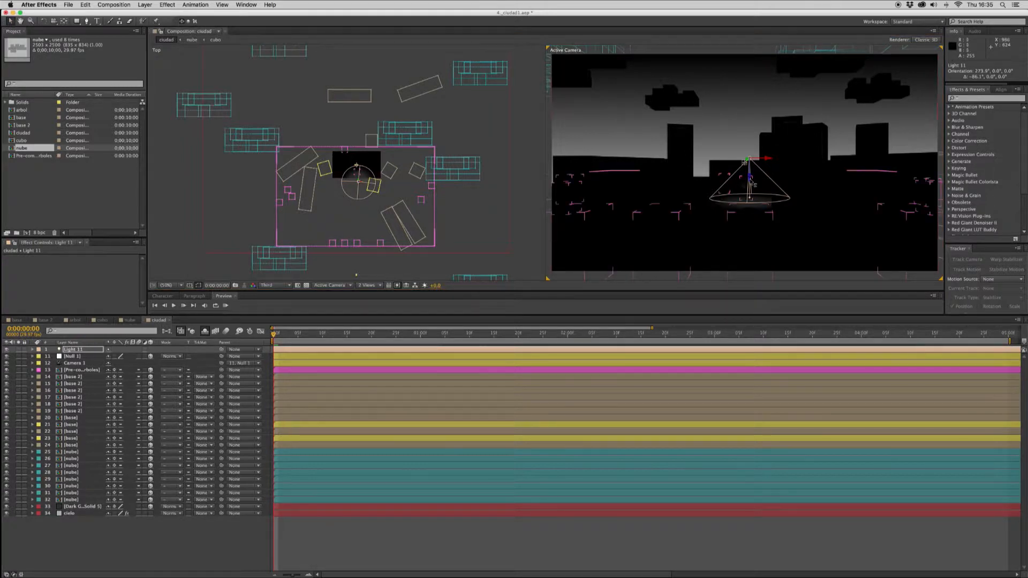
{"action": "left_click_drag", "start_coordinate": [752, 184], "coordinate": [754, 124]}
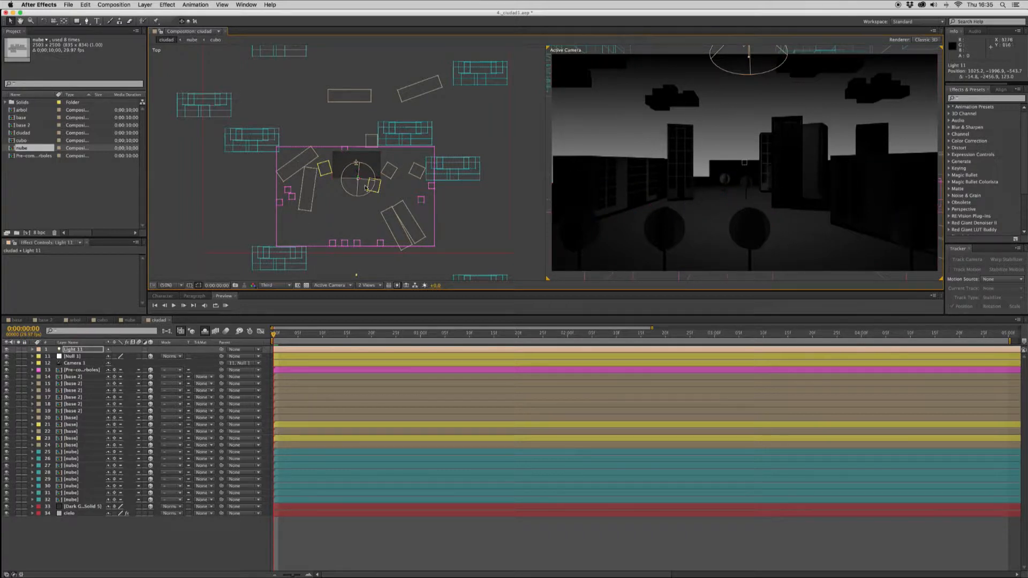
{"action": "left_click", "coordinate": [183, 262]}
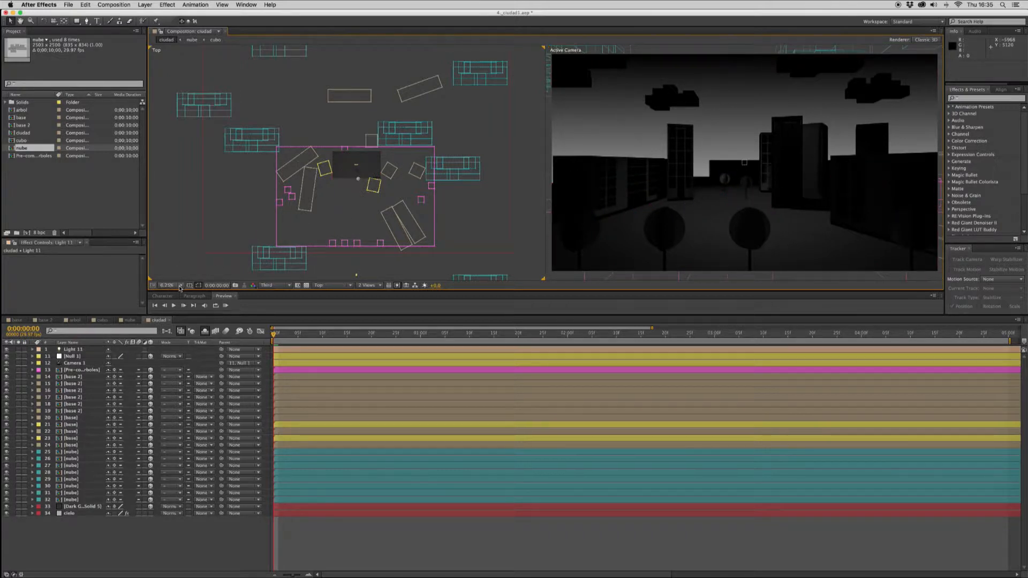
- Enlarge the Top view to 12.5% and set the label color of Light 11 to Orange
{"action": "left_click", "coordinate": [181, 286]}
{"action": "left_click", "coordinate": [191, 333]}
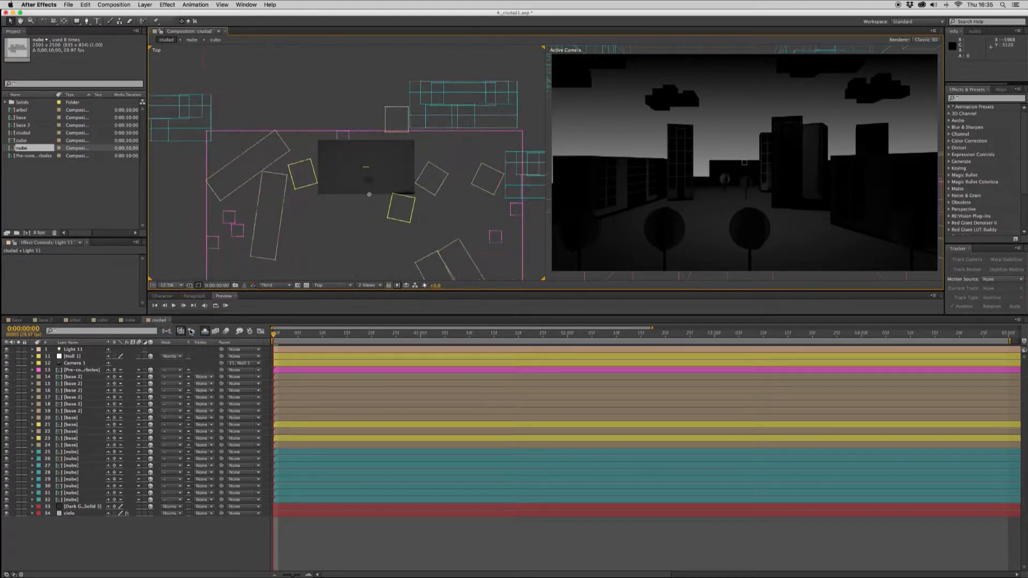
{"action": "left_click", "coordinate": [80, 350]}
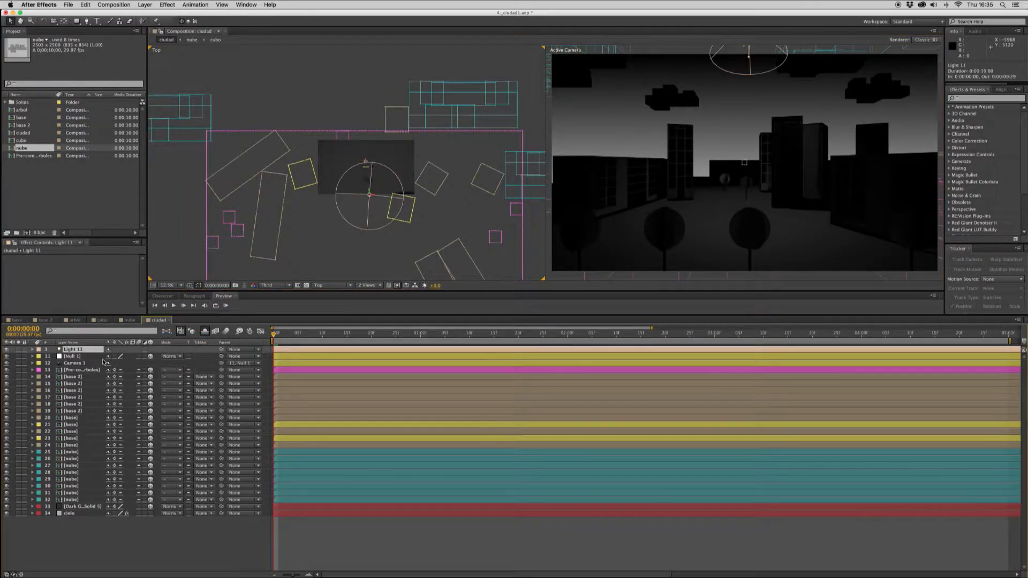
{"action": "left_click", "coordinate": [38, 350]}
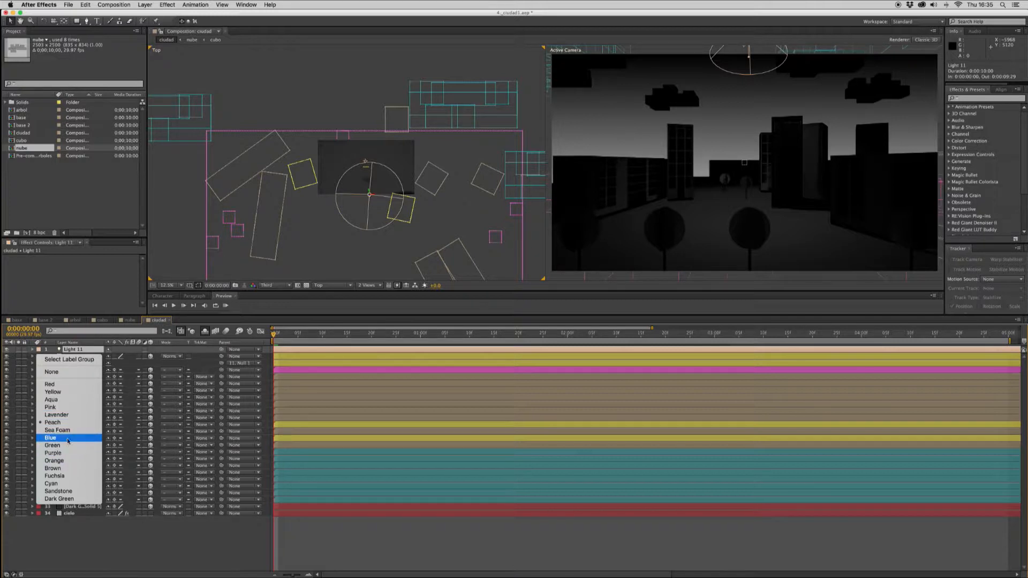
{"action": "left_click", "coordinate": [69, 461]}
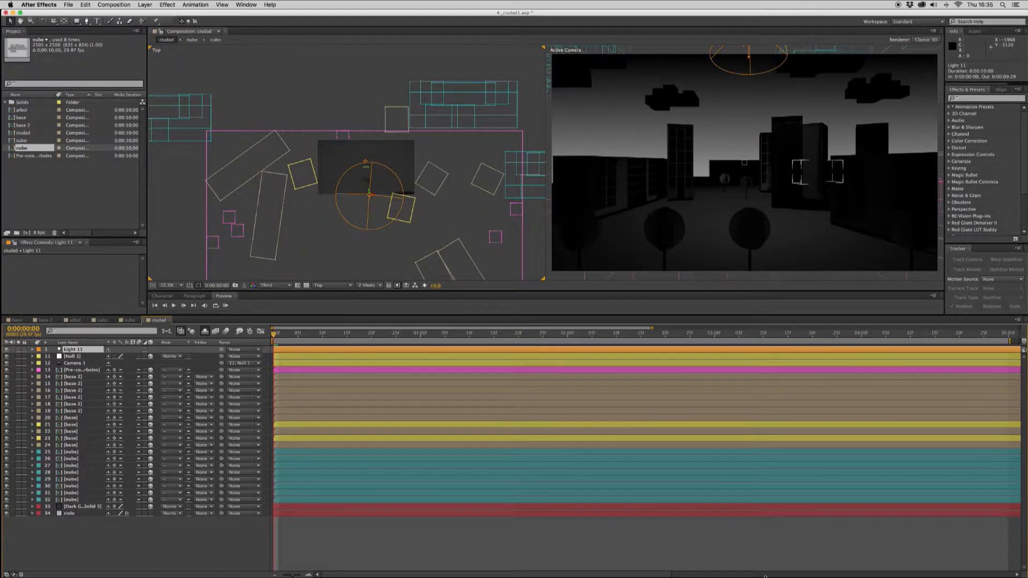
- Check the scene in a single view, return to two views and move Light 11 back to about 916, -1950, 370
{"action": "left_click", "coordinate": [375, 287]}
{"action": "left_click", "coordinate": [374, 294]}
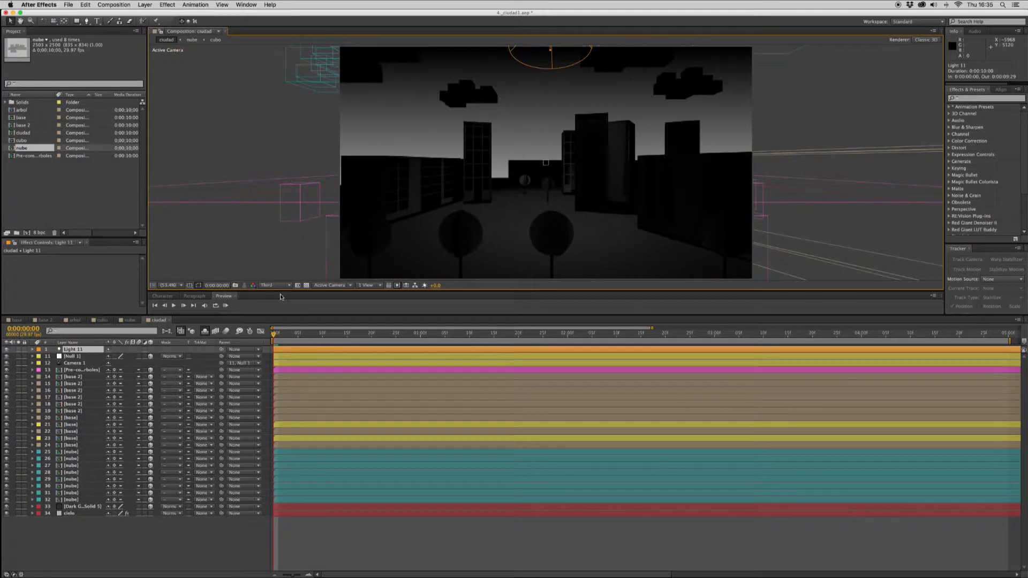
{"action": "left_click", "coordinate": [369, 286]}
{"action": "left_click", "coordinate": [371, 300]}
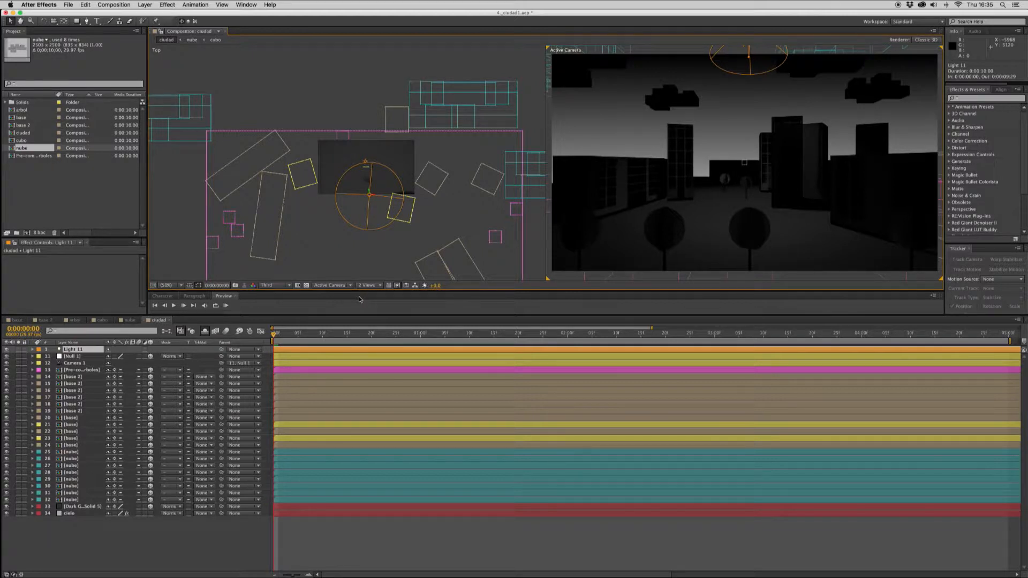
{"action": "left_click_drag", "start_coordinate": [370, 195], "coordinate": [364, 131]}
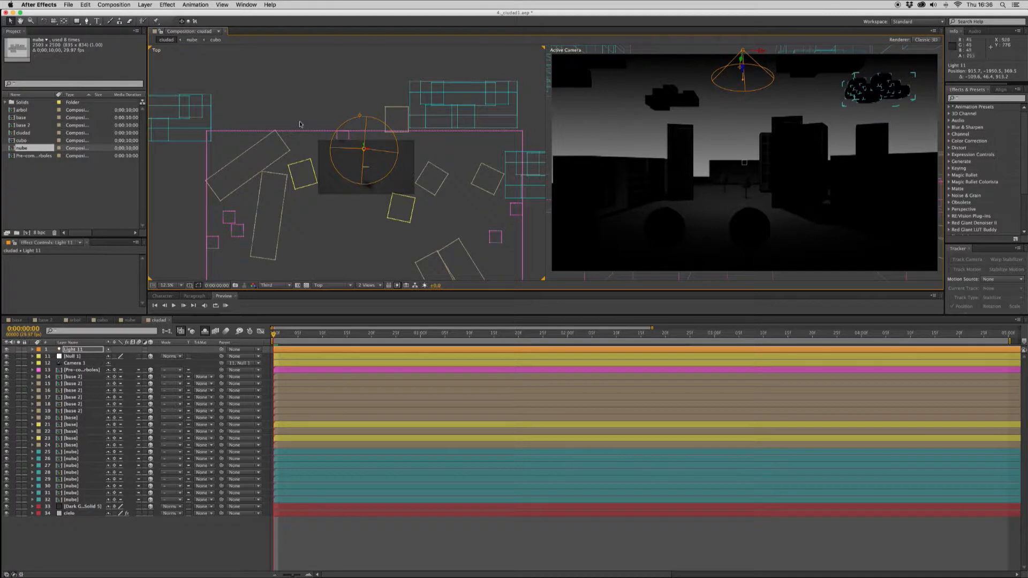
- Set the intensity of Light 11 to 150% in its light settings
{"action": "left_click", "coordinate": [153, 5]}
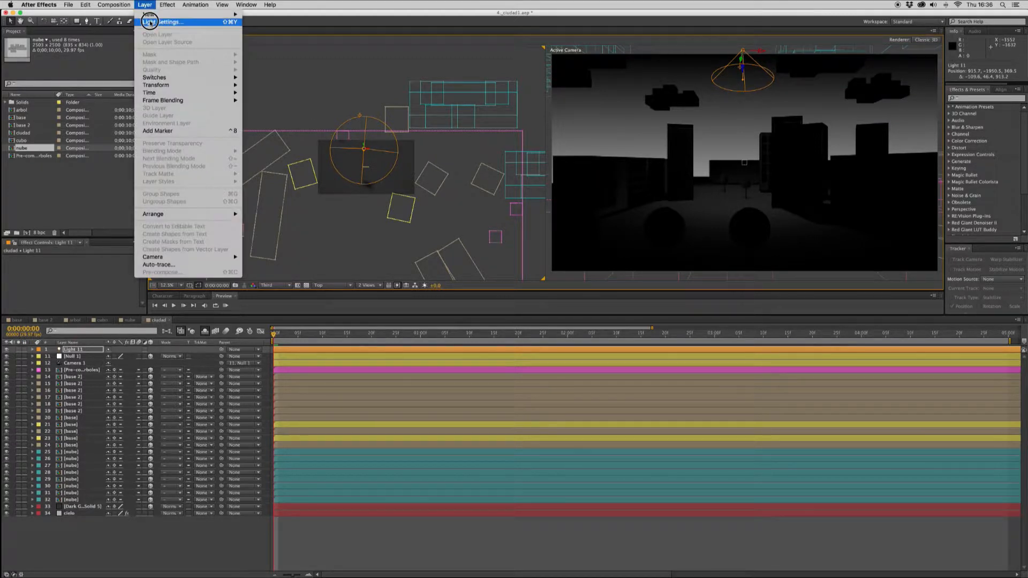
{"action": "left_click", "coordinate": [161, 22]}
{"action": "left_click_drag", "start_coordinate": [536, 108], "coordinate": [216, 148]}
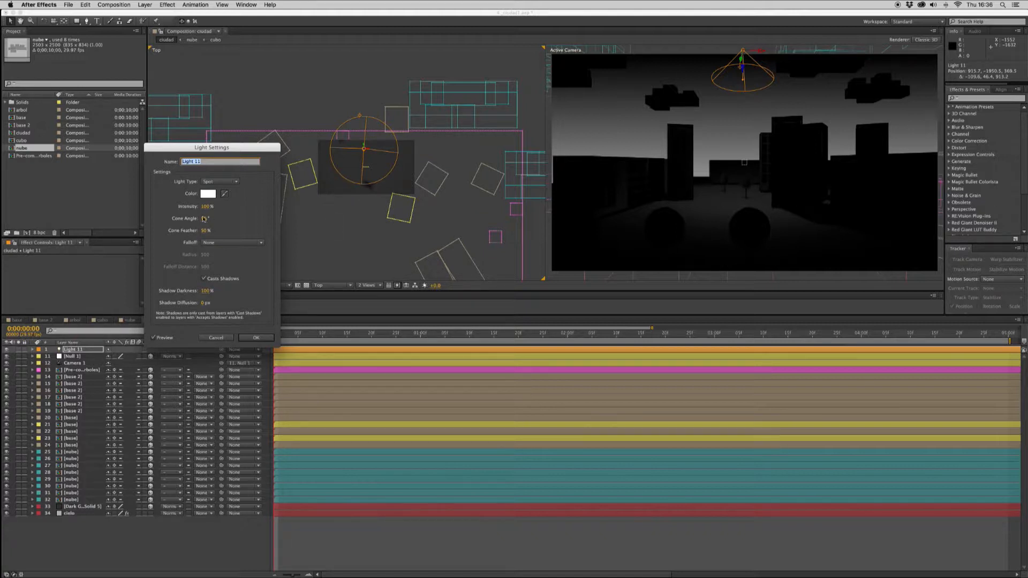
{"action": "key", "text": "Tab"}
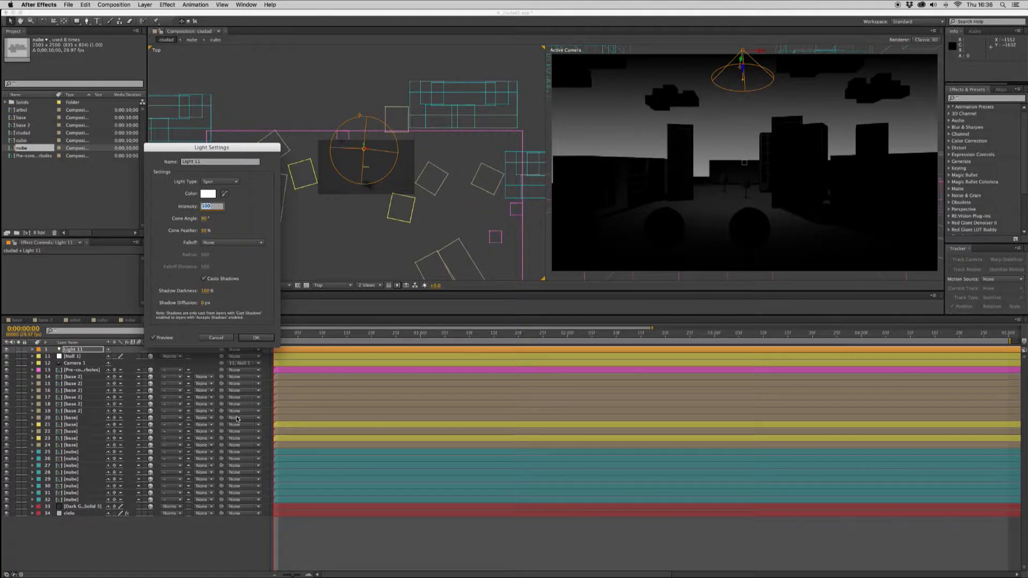
{"action": "type", "text": "150"}
{"action": "key", "text": "Return"}
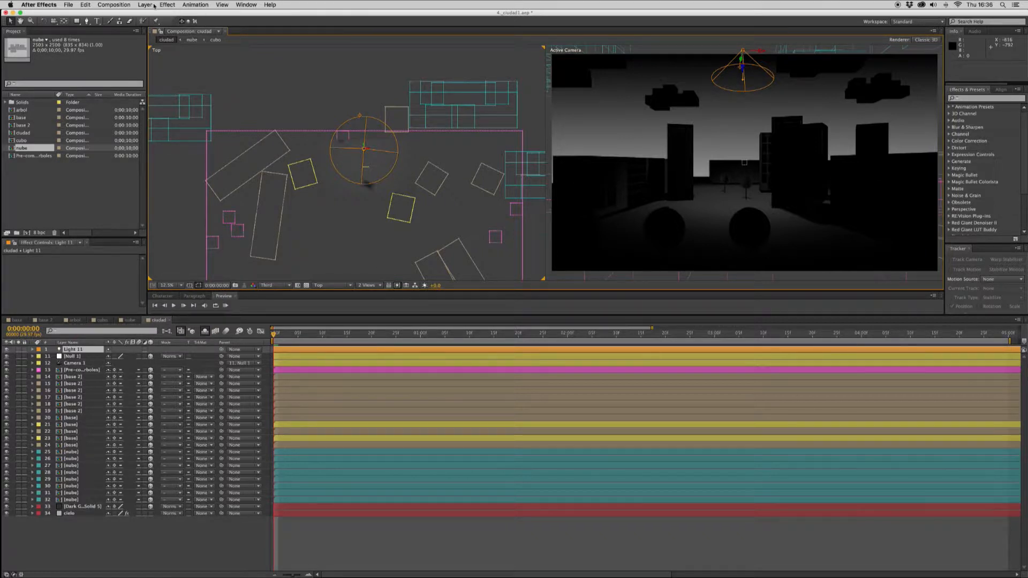
- Widen the cone angle of Light 11 to 114° and set its cone feather to 0%
{"action": "left_click", "coordinate": [154, 6]}
{"action": "left_click", "coordinate": [270, 108]}
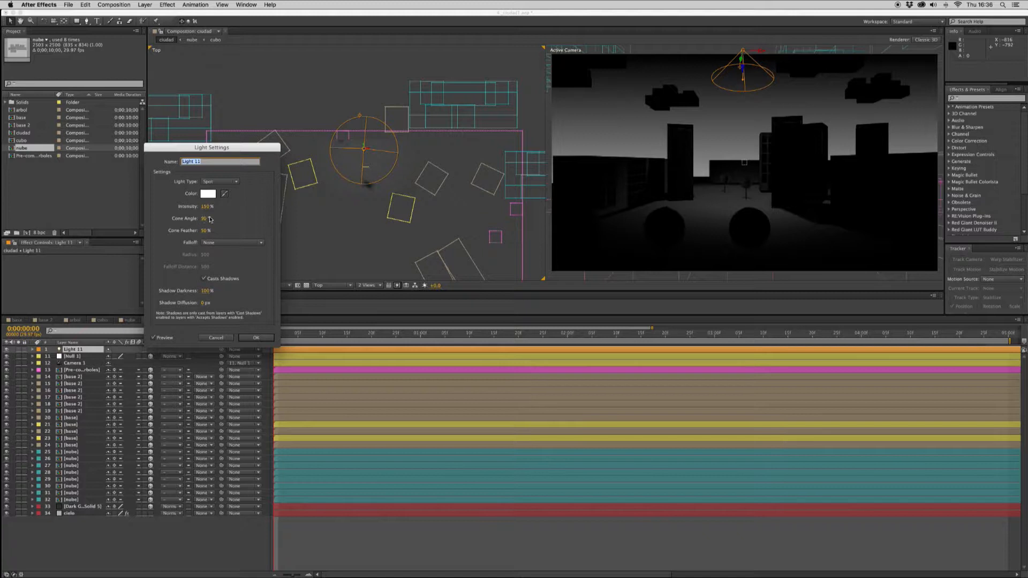
{"action": "left_click_drag", "start_coordinate": [204, 220], "coordinate": [217, 218]}
{"action": "left_click_drag", "start_coordinate": [277, 376], "coordinate": [277, 370]}
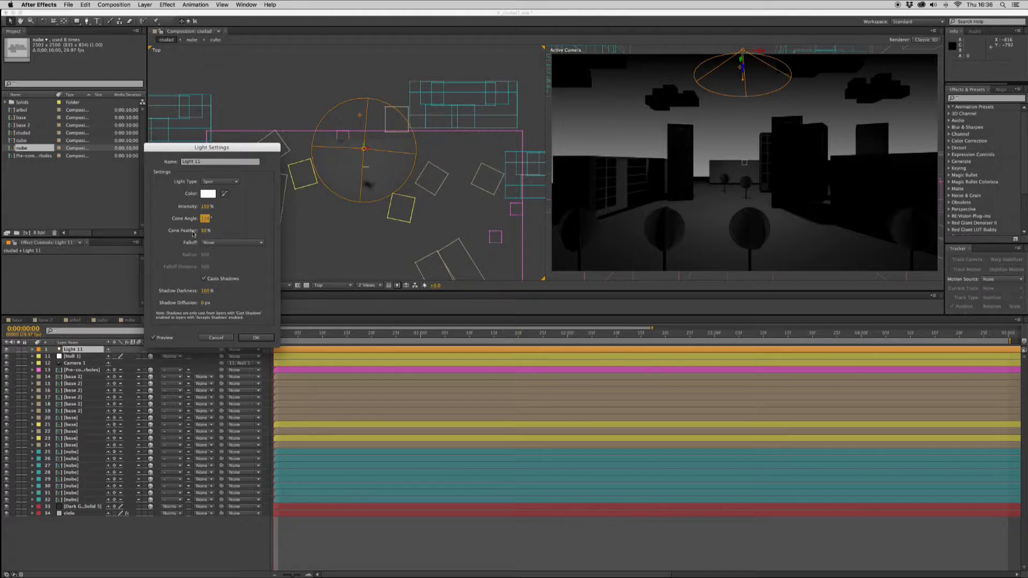
{"action": "key", "text": "Tab"}
{"action": "type", "text": "0"}
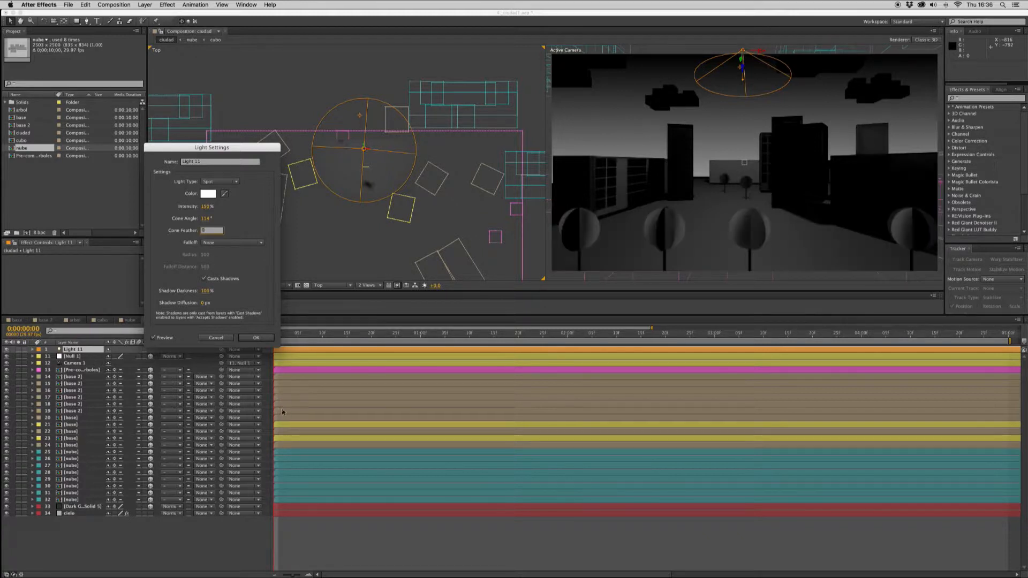
{"action": "key", "text": "Return"}
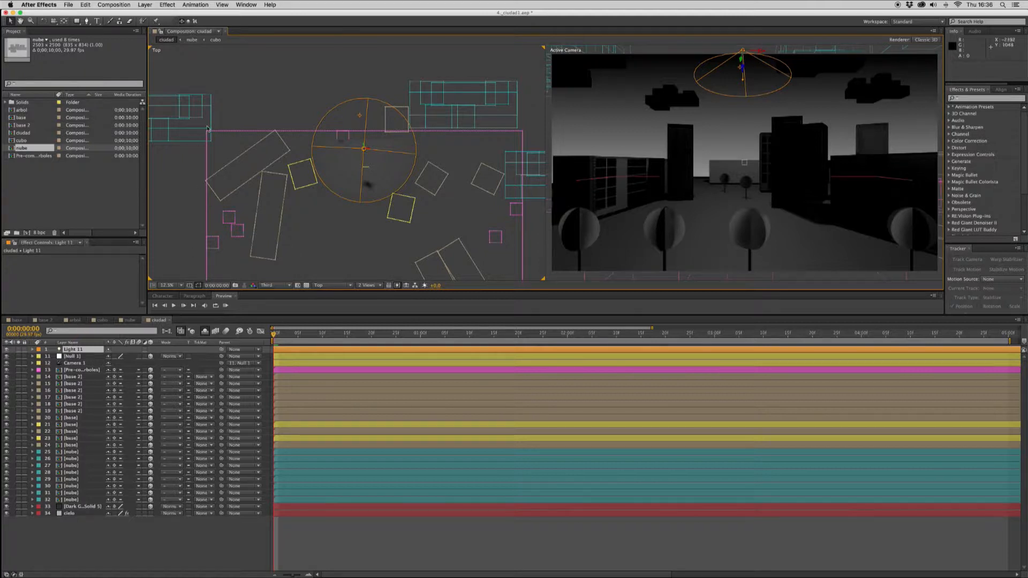
- Narrow the cone angle of Light 11 to about 81° and set its cone feather to 50%
{"action": "left_click", "coordinate": [167, 4]}
{"action": "mouse_move", "coordinate": [144, 5]}
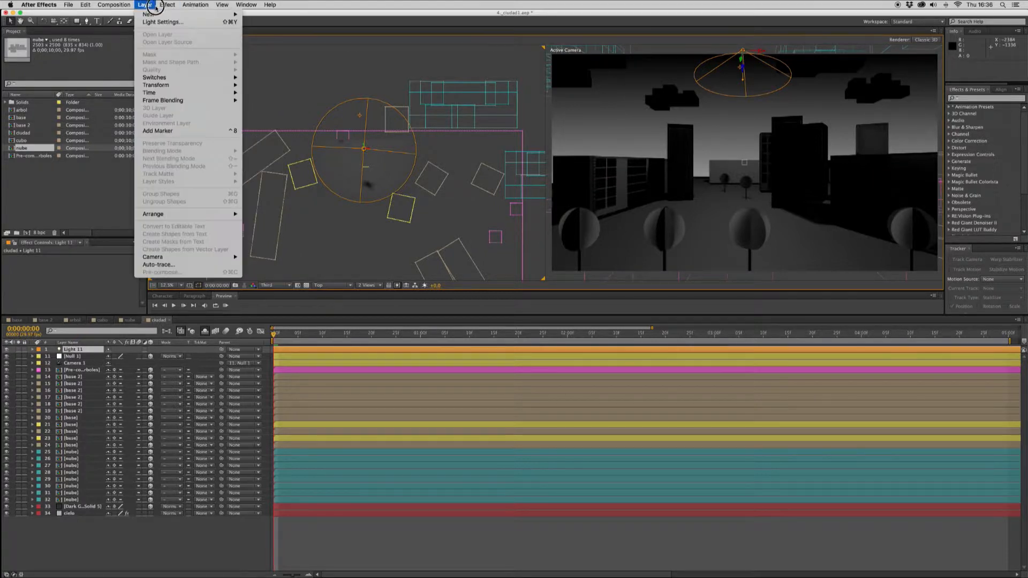
{"action": "left_click", "coordinate": [155, 21]}
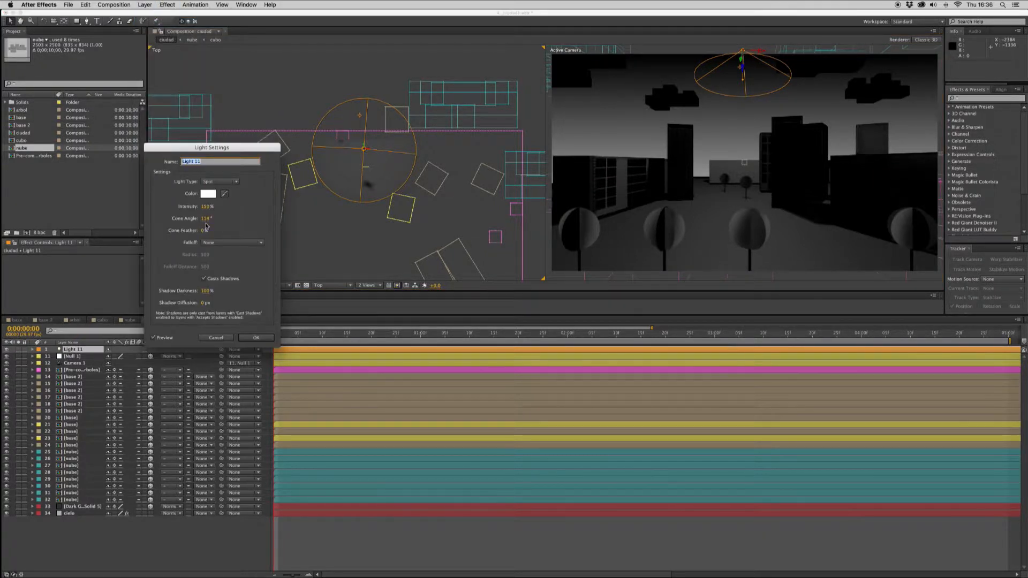
{"action": "left_click_drag", "start_coordinate": [204, 219], "coordinate": [194, 218]}
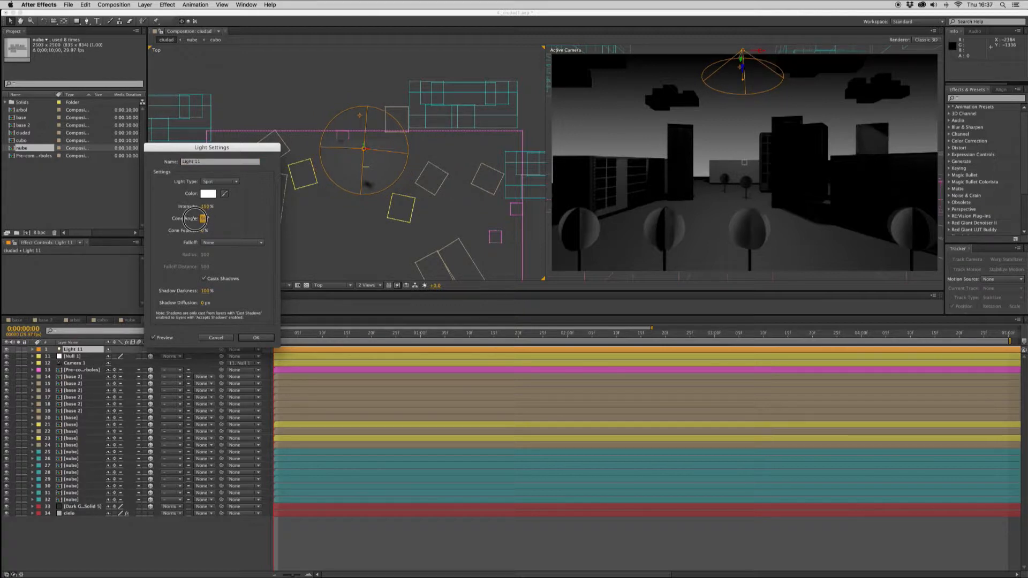
{"action": "left_click_drag", "start_coordinate": [194, 219], "coordinate": [191, 218]}
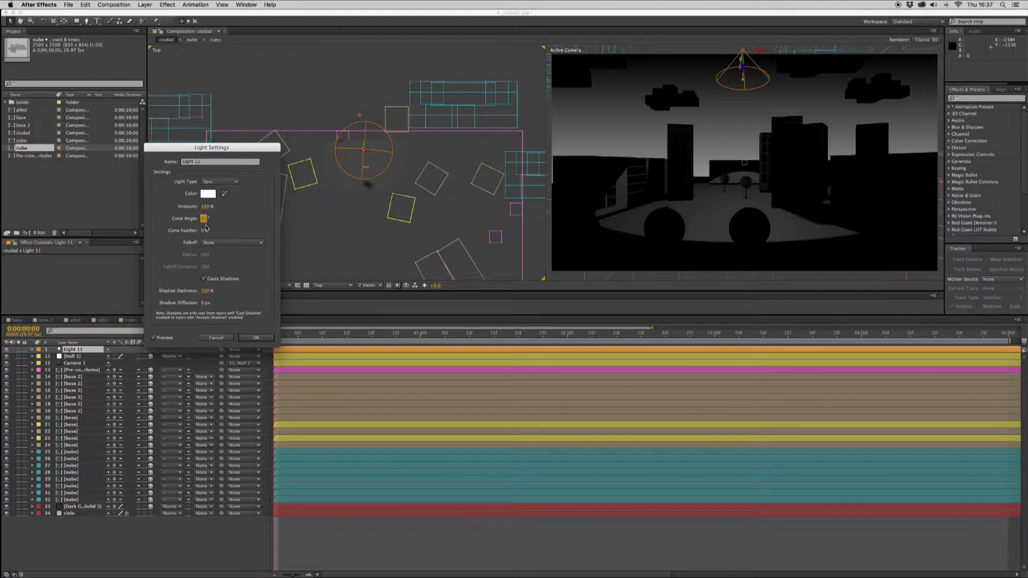
{"action": "left_click", "coordinate": [204, 230]}
{"action": "key", "text": "Return"}
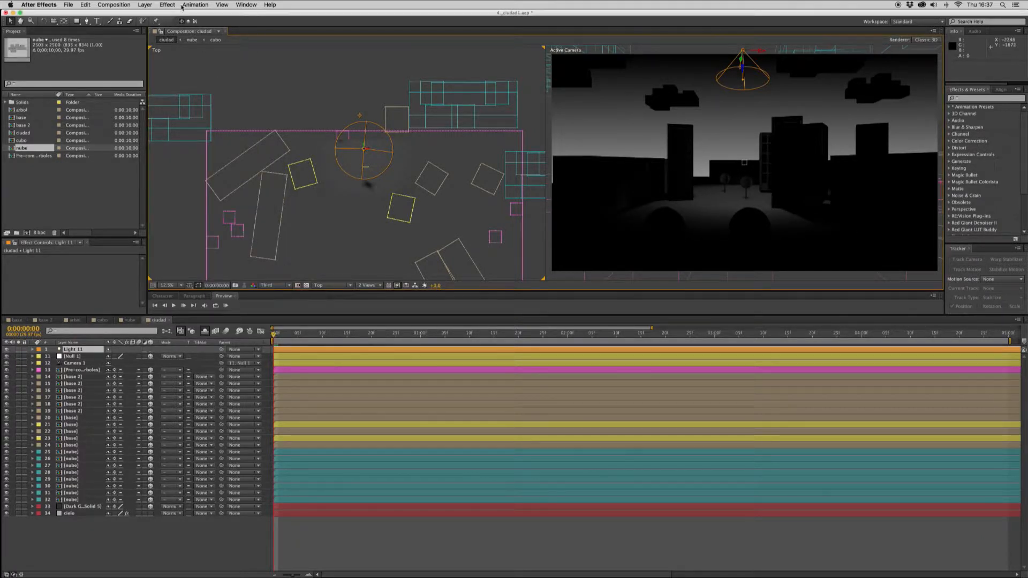
- Set the cone angle of Light 11 to 90° in its light settings
{"action": "left_click", "coordinate": [145, 5]}
{"action": "left_click", "coordinate": [158, 23]}
{"action": "left_click", "coordinate": [204, 219]}
{"action": "type", "text": "90"}
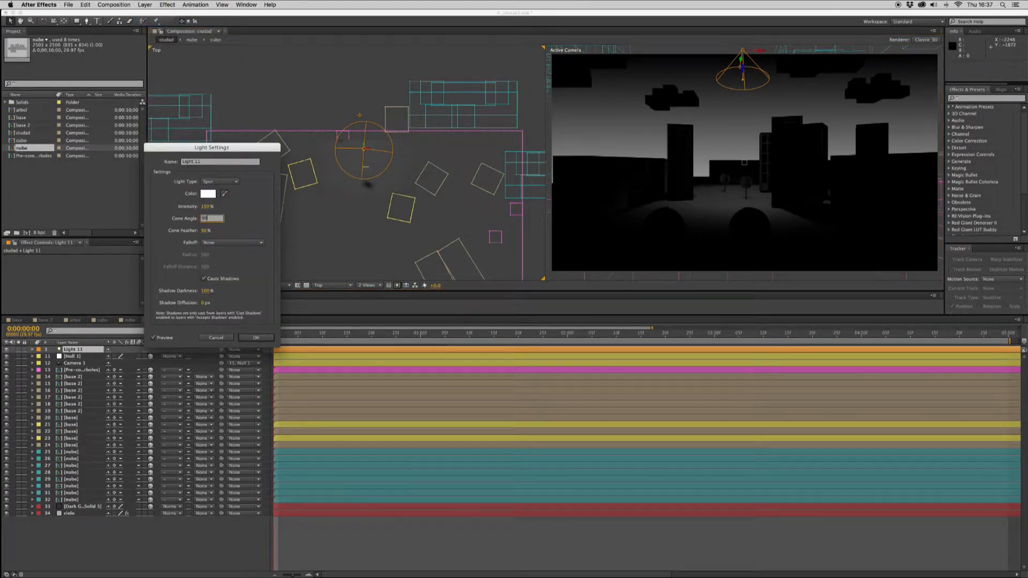
{"action": "key", "text": "Return"}
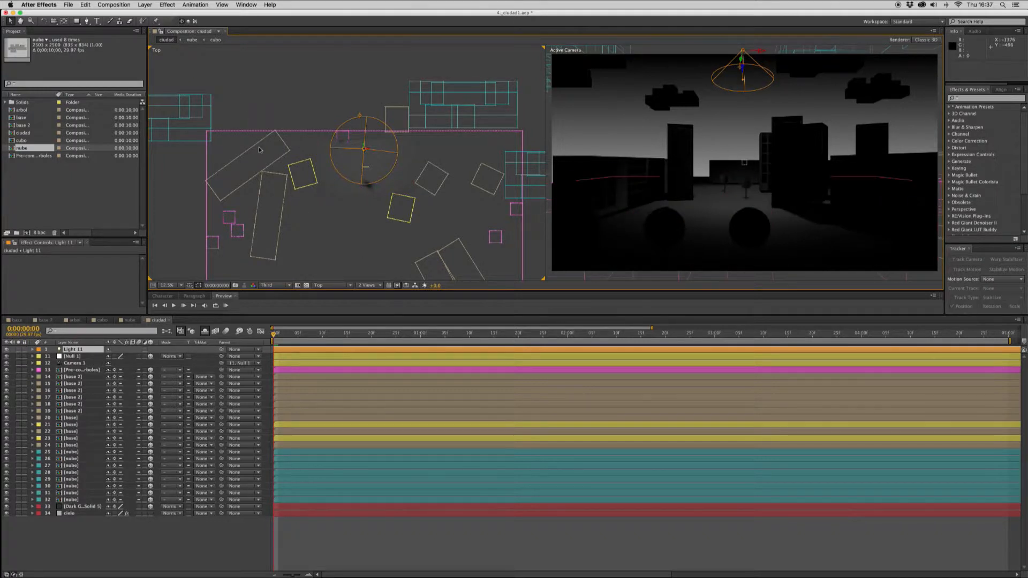
- Widen the cone angle of Light 11 to 150° in its light settings
{"action": "left_click", "coordinate": [145, 5]}
{"action": "left_click", "coordinate": [161, 21]}
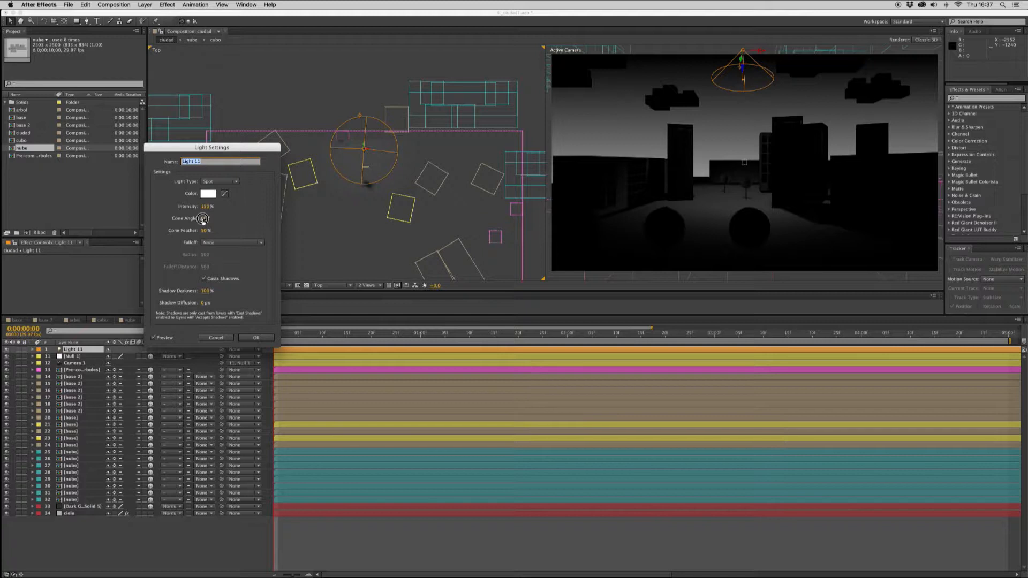
{"action": "left_click", "coordinate": [204, 219]}
{"action": "type", "text": "1"}
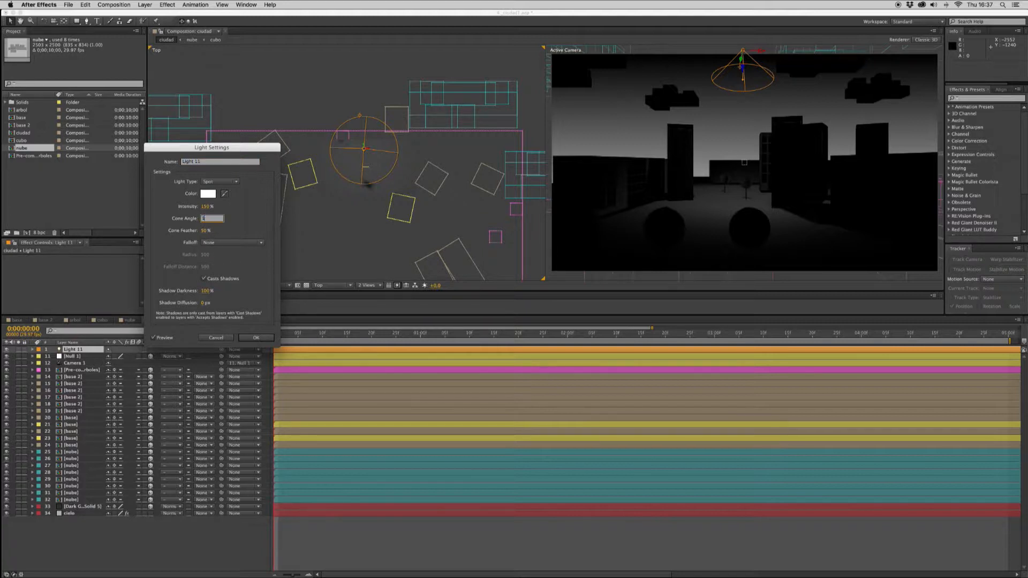
{"action": "type", "text": "50"}
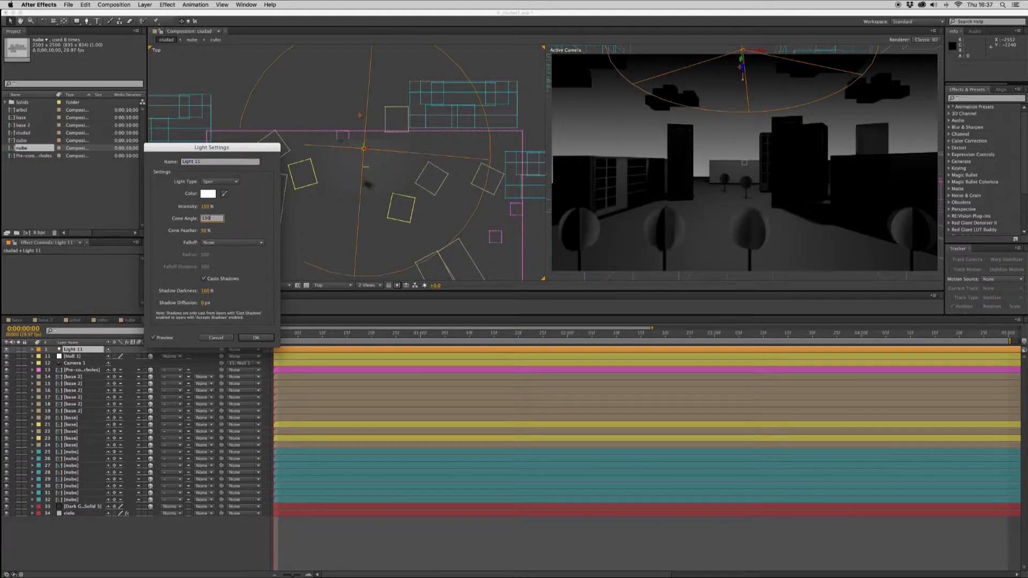
{"action": "key", "text": "Return"}
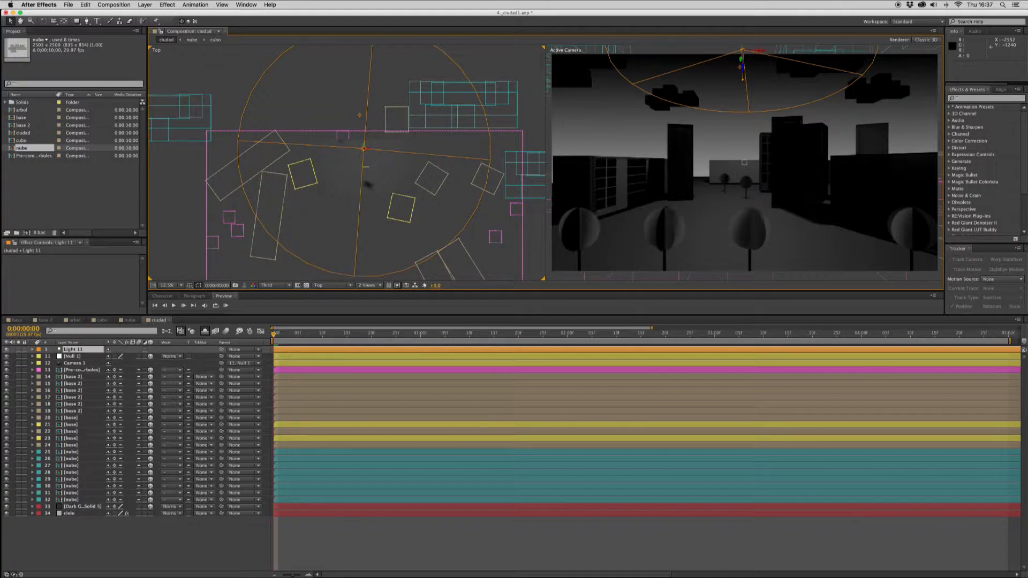
- Bring the cone angle of Light 11 back to 90° in its light settings
{"action": "left_click", "coordinate": [144, 4]}
{"action": "left_click", "coordinate": [147, 24]}
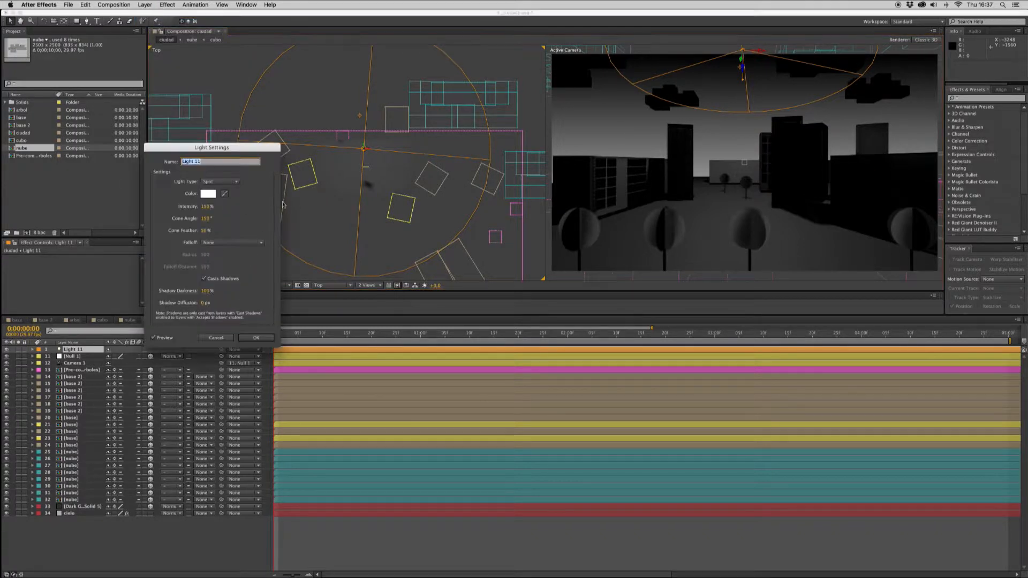
{"action": "left_click", "coordinate": [206, 219]}
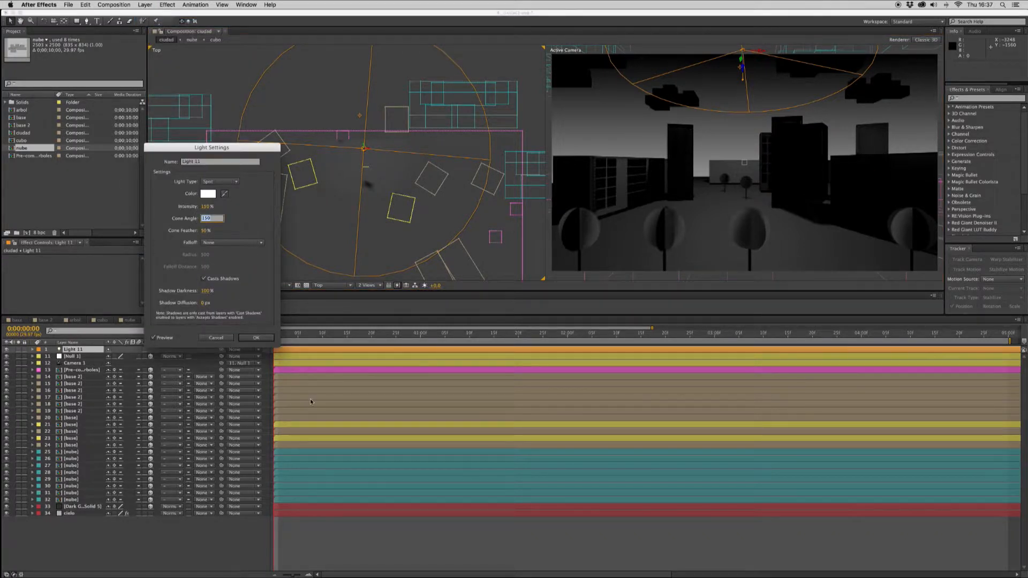
{"action": "type", "text": "90"}
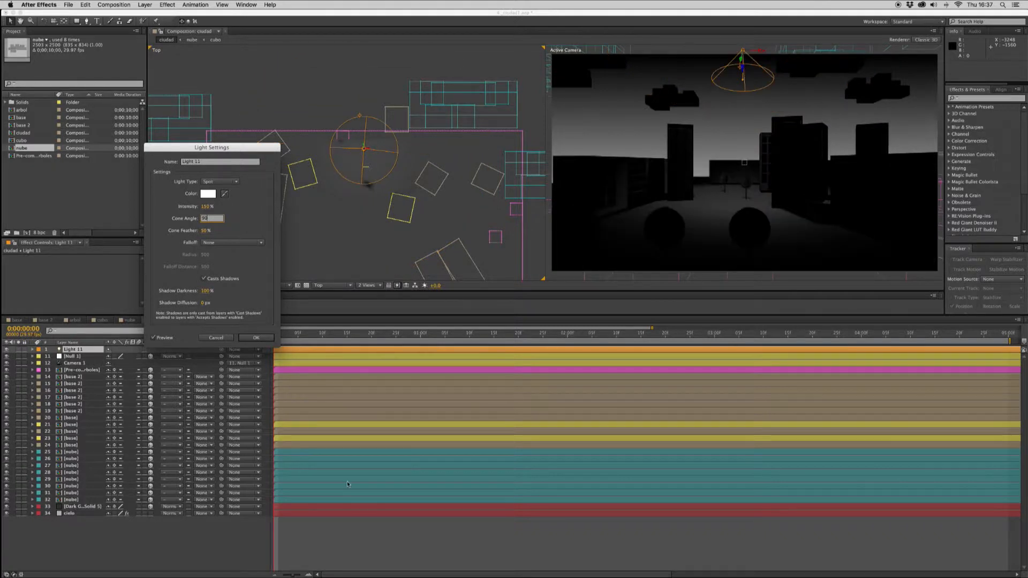
{"action": "key", "text": "Return"}
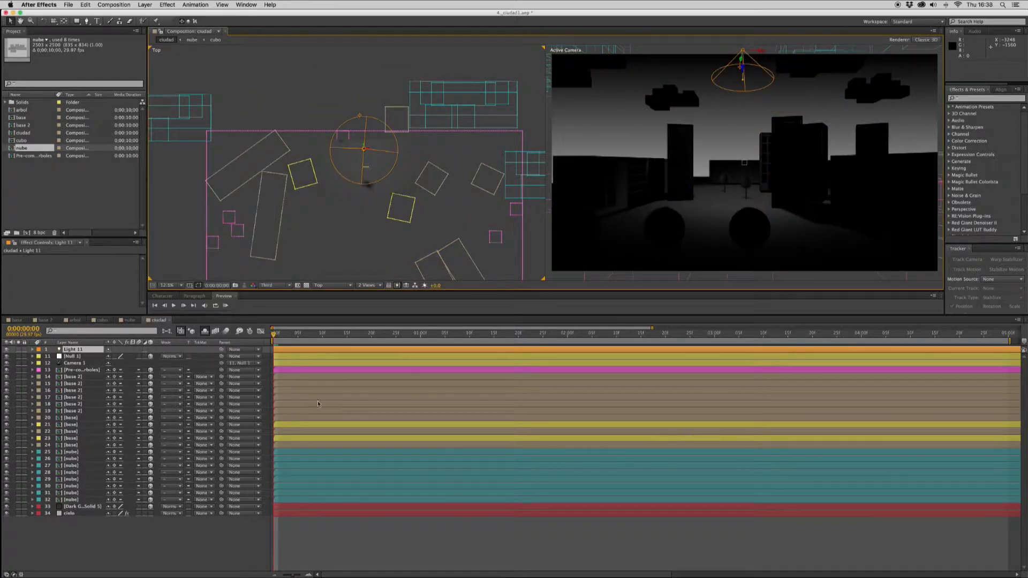
- Duplicate Light 11 and move the copy in the Top view toward the camera, to about 1162, -1868, -1687
{"action": "left_click", "coordinate": [311, 535]}
{"action": "left_click", "coordinate": [307, 348]}
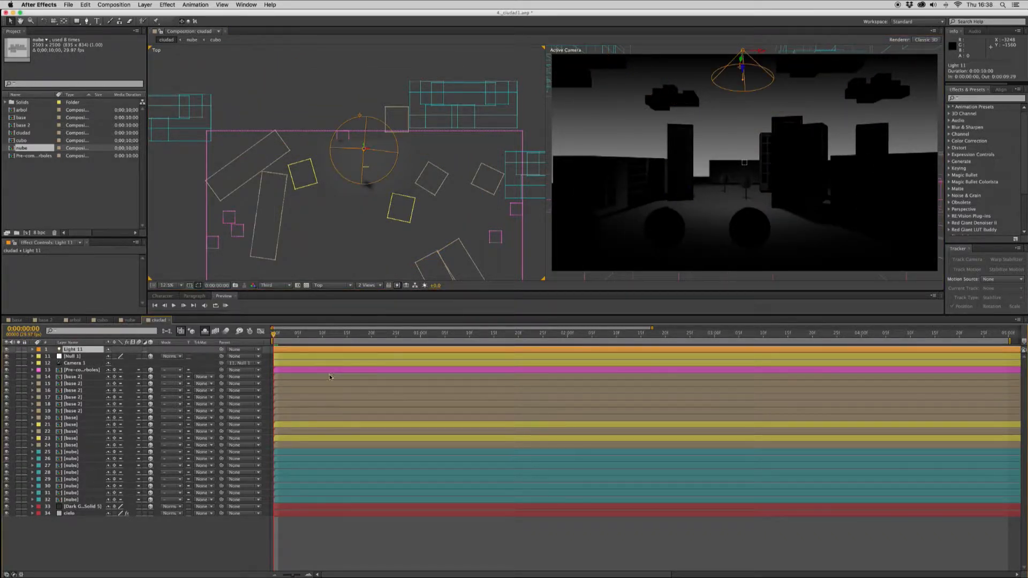
{"action": "key", "text": "super+d"}
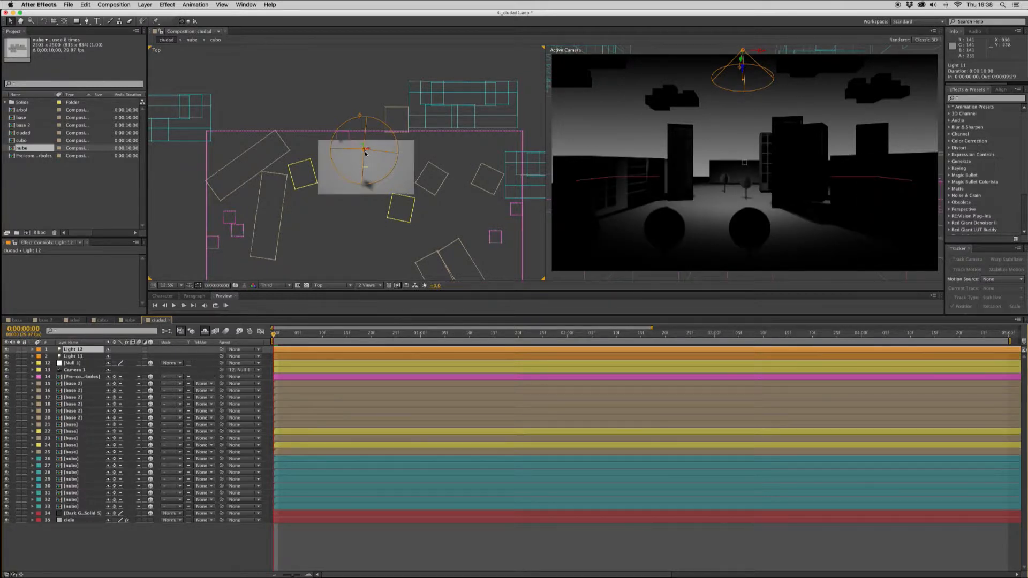
{"action": "left_click_drag", "start_coordinate": [366, 153], "coordinate": [362, 168]}
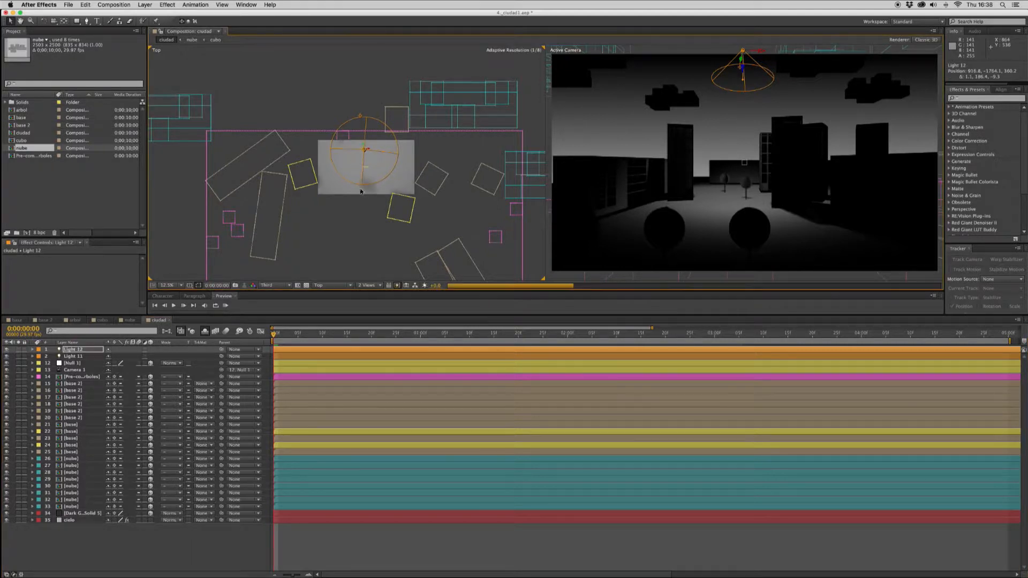
{"action": "left_click", "coordinate": [362, 145]}
{"action": "left_click_drag", "start_coordinate": [363, 146], "coordinate": [337, 260]}
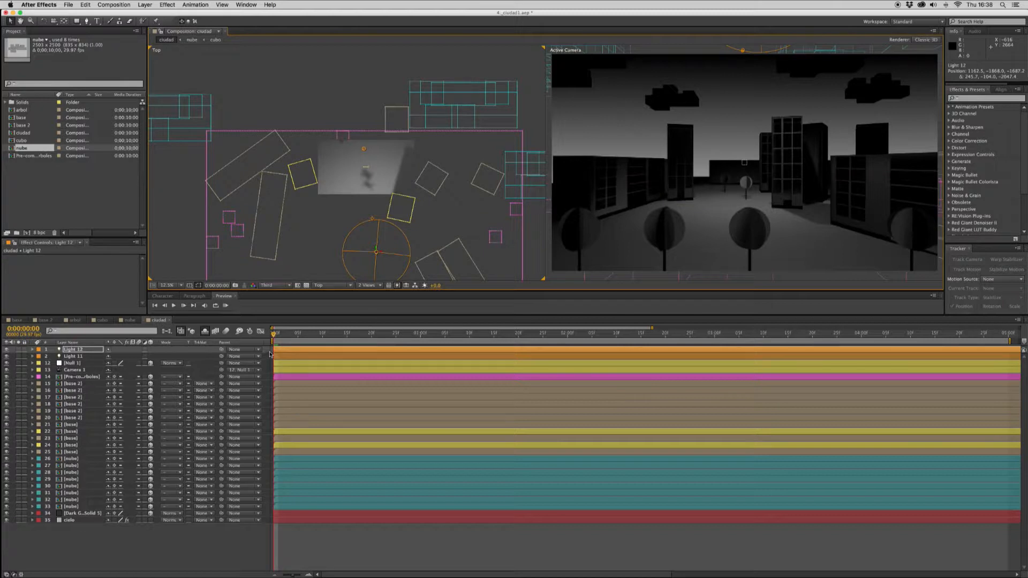
- Select both spot lights and show the whole city layout in the Top view at 6.25%
{"action": "left_click", "coordinate": [74, 356], "text": "shift"}
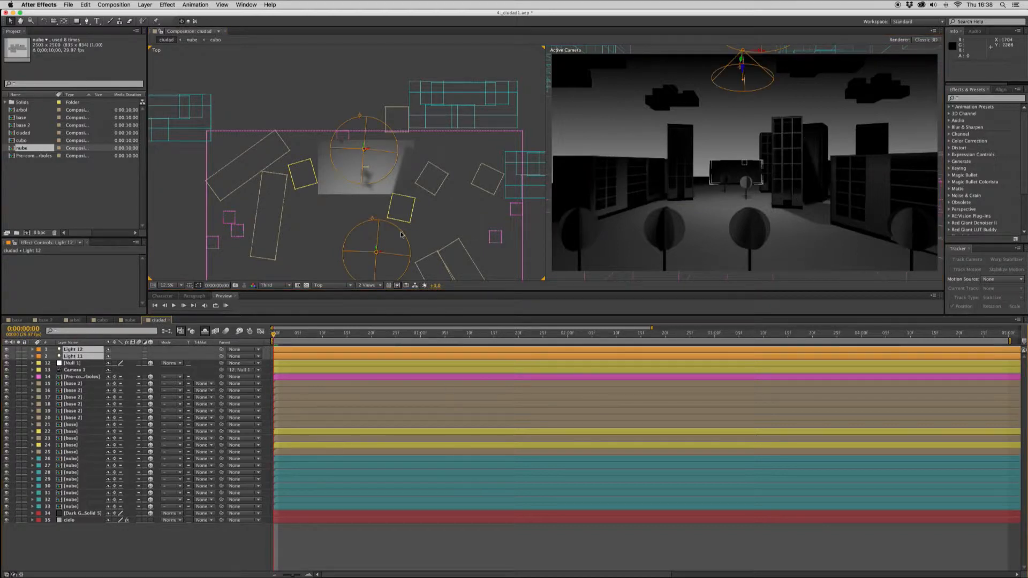
{"action": "left_click_drag", "start_coordinate": [441, 218], "coordinate": [416, 194]}
{"action": "key", "text": "v"}
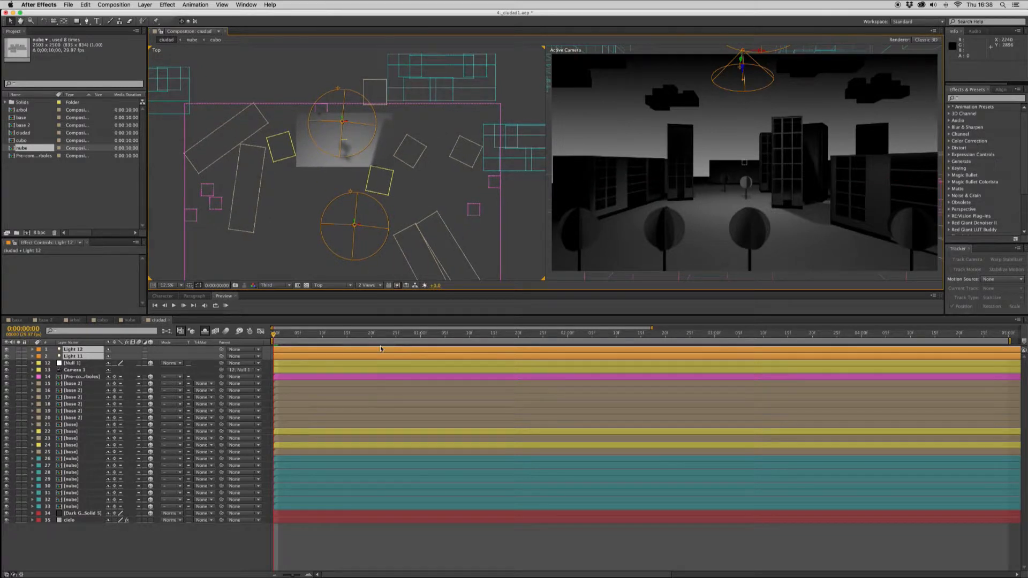
{"action": "left_click", "coordinate": [168, 285]}
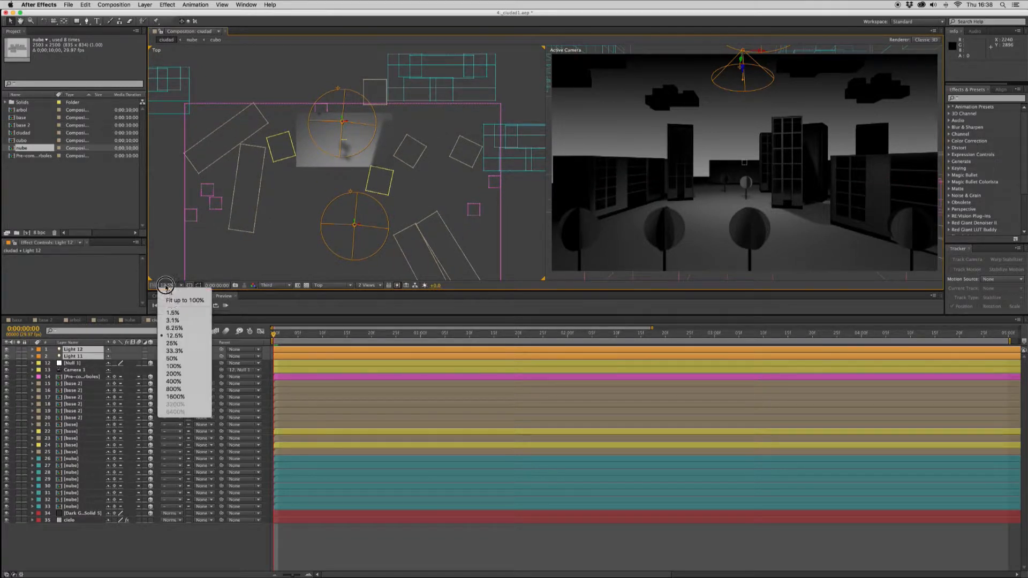
{"action": "left_click", "coordinate": [176, 328]}
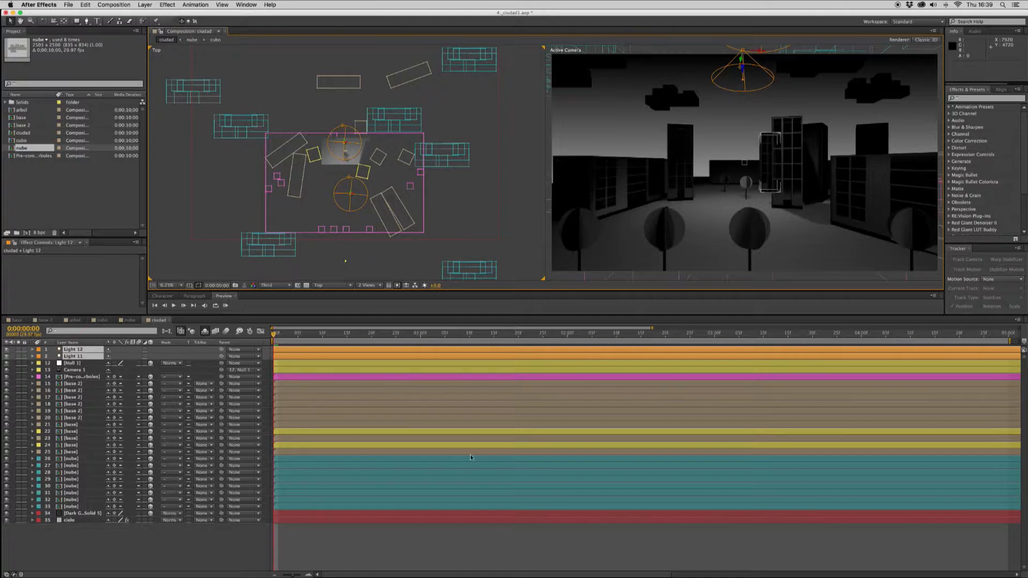
- Add a shadow-casting Point light with 150% intensity to the city composition
{"action": "left_click", "coordinate": [145, 5]}
{"action": "mouse_move", "coordinate": [156, 19]}
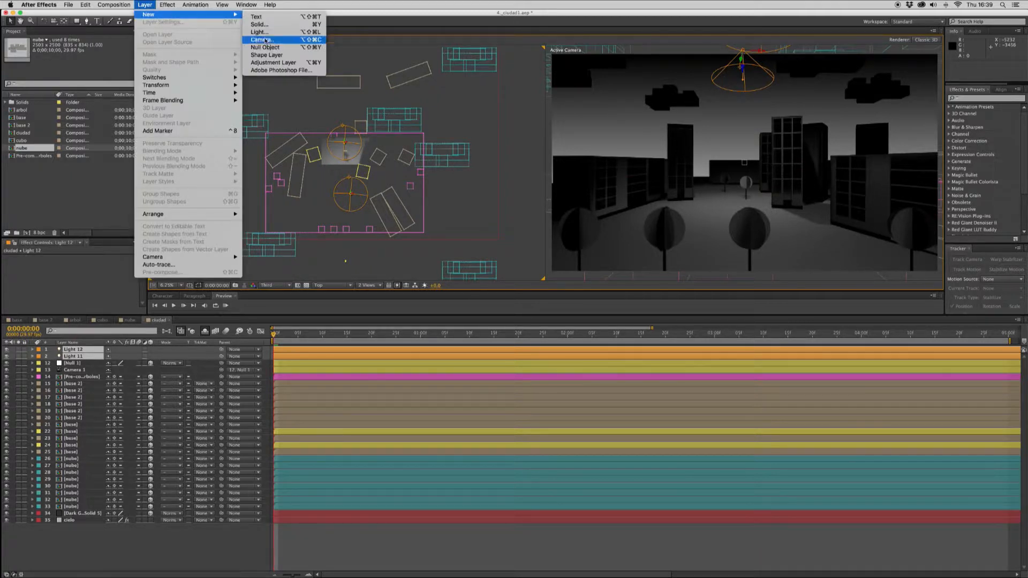
{"action": "left_click", "coordinate": [259, 32]}
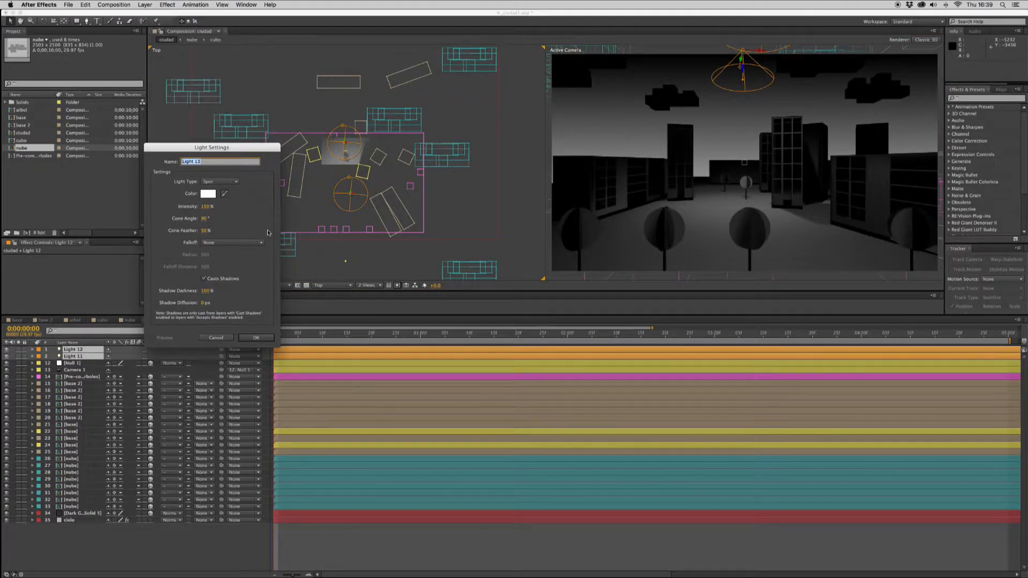
{"action": "left_click_drag", "start_coordinate": [236, 147], "coordinate": [539, 142]}
{"action": "left_click", "coordinate": [522, 176]}
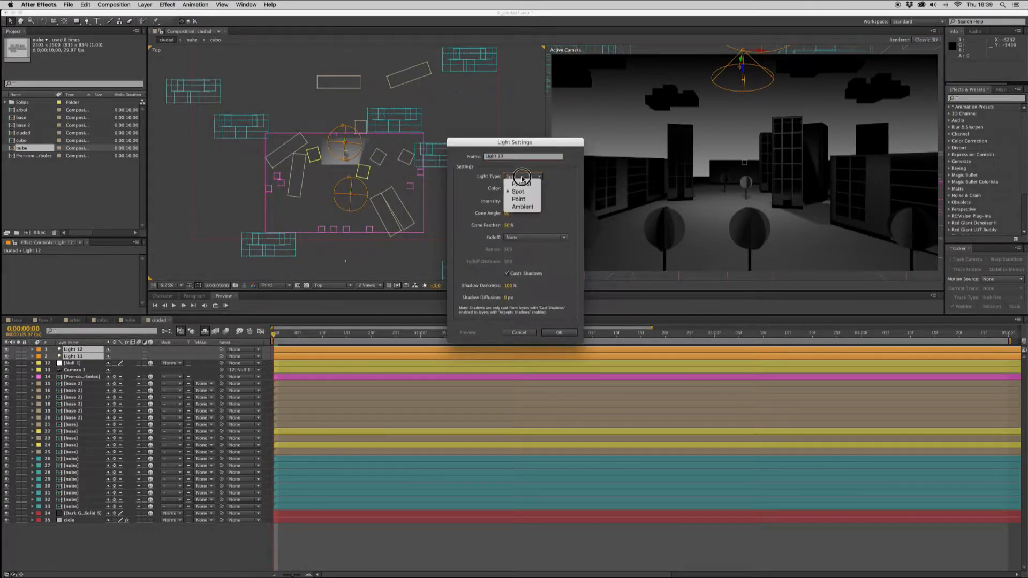
{"action": "left_click", "coordinate": [515, 198]}
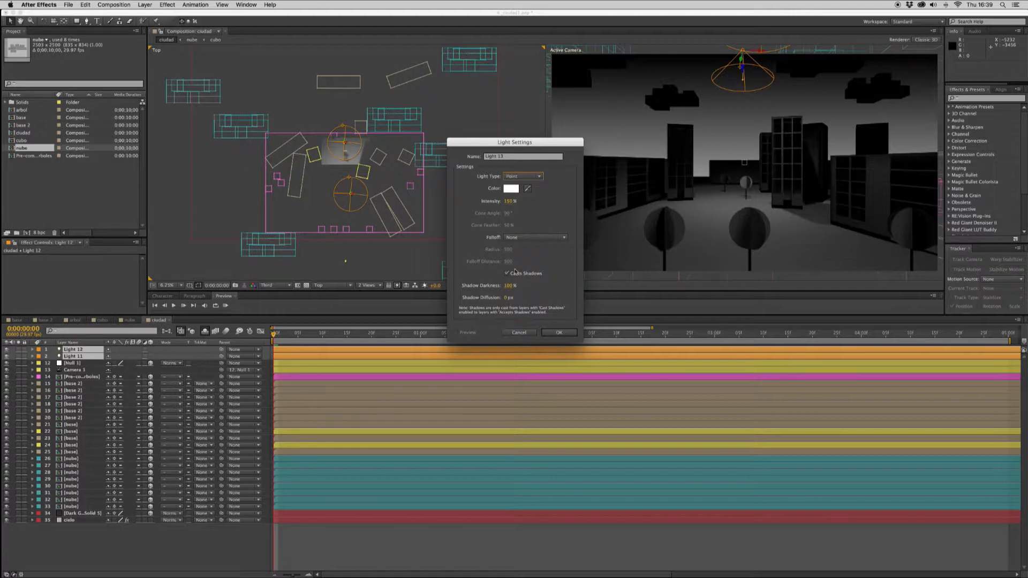
{"action": "left_click", "coordinate": [559, 332]}
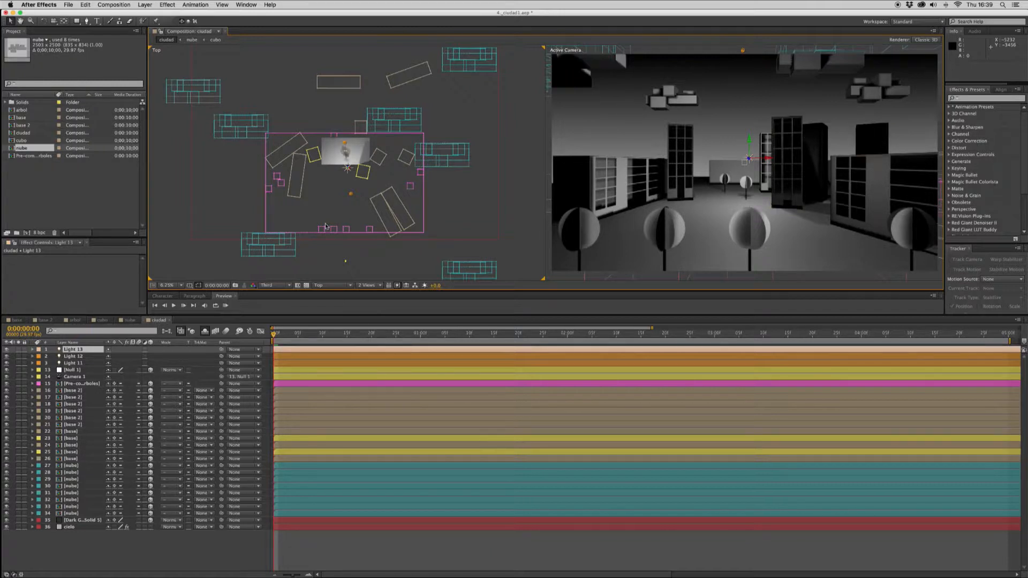
- Reduce the intensity of Light 13 to 80% in its light settings
{"action": "left_click", "coordinate": [167, 6]}
{"action": "left_click", "coordinate": [153, 6]}
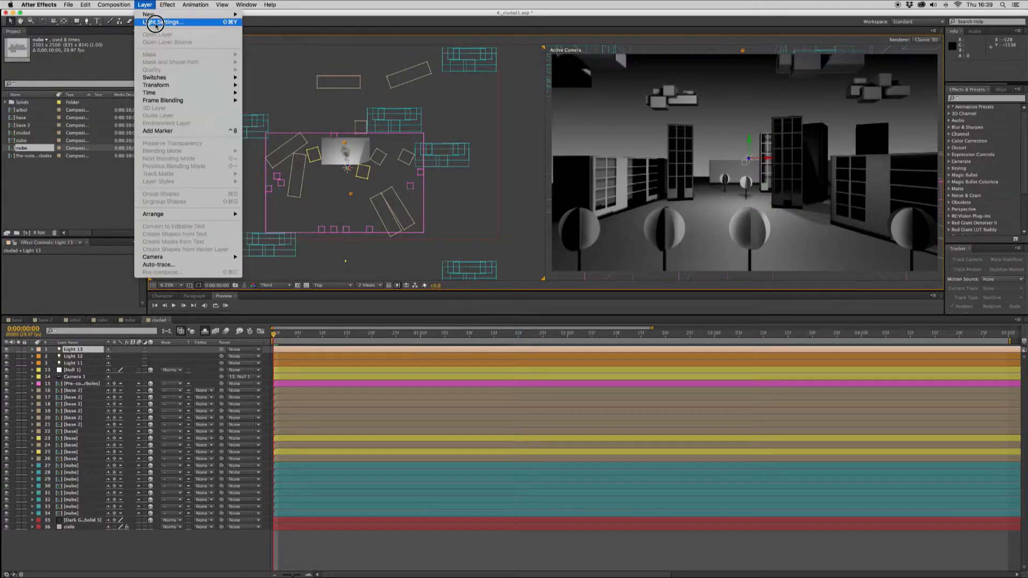
{"action": "left_click", "coordinate": [155, 22]}
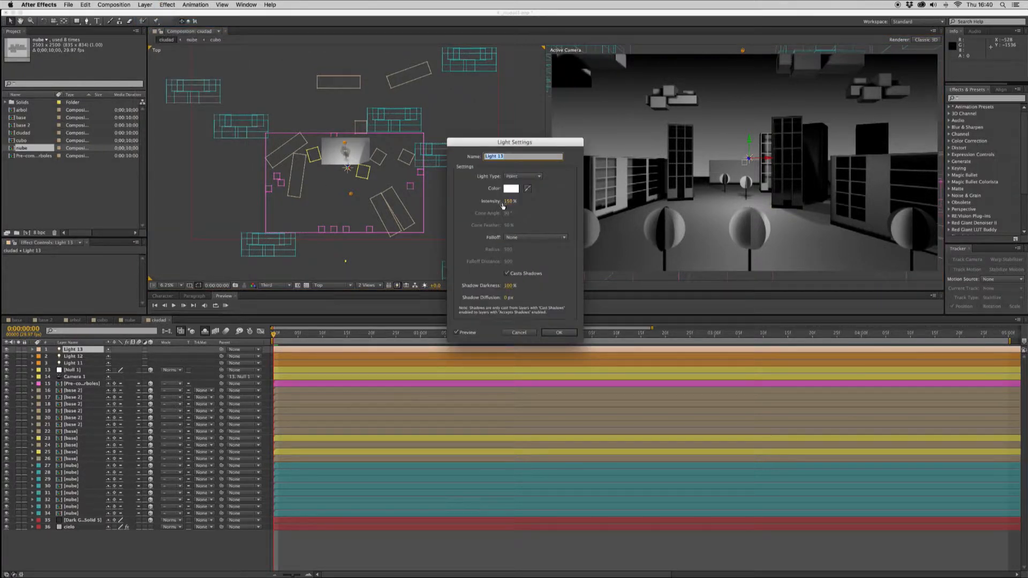
{"action": "left_click", "coordinate": [508, 203]}
{"action": "type", "text": "80"}
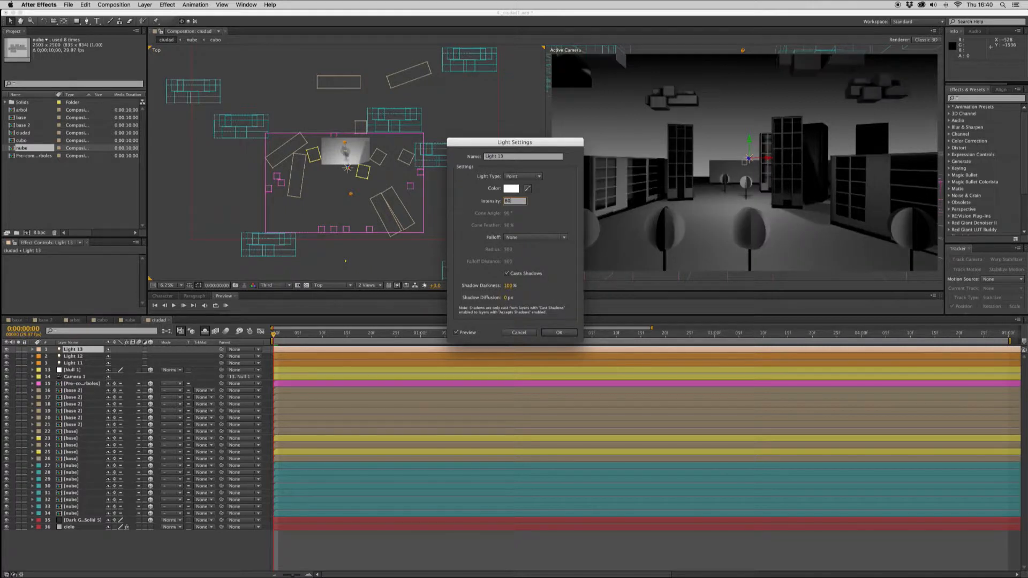
{"action": "key", "text": "Return"}
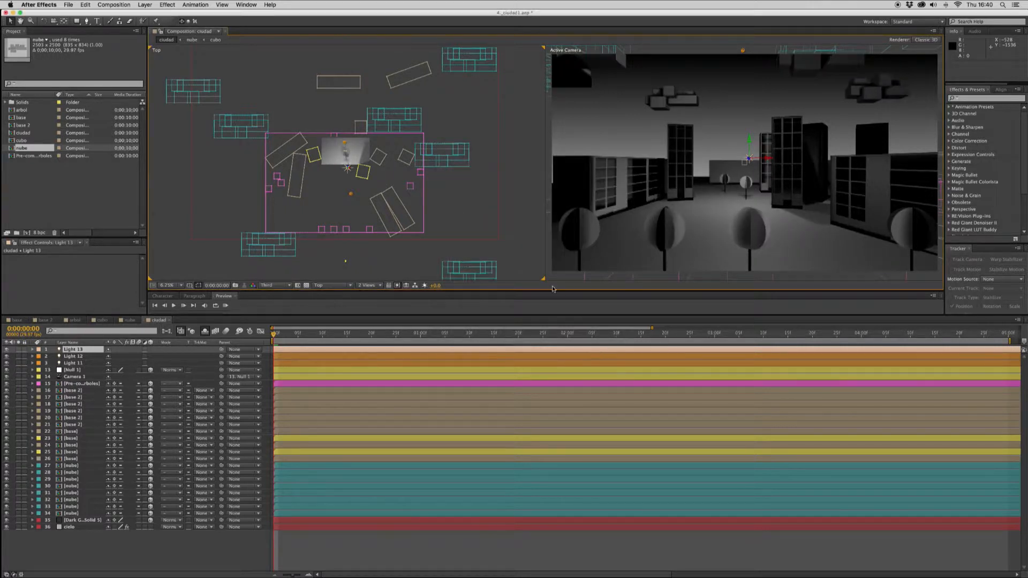
- Move Light 13 in the Top view at 12.5% into the nearer yellow-outlined tower, to about 1632, 460, -795
{"action": "left_click", "coordinate": [168, 285]}
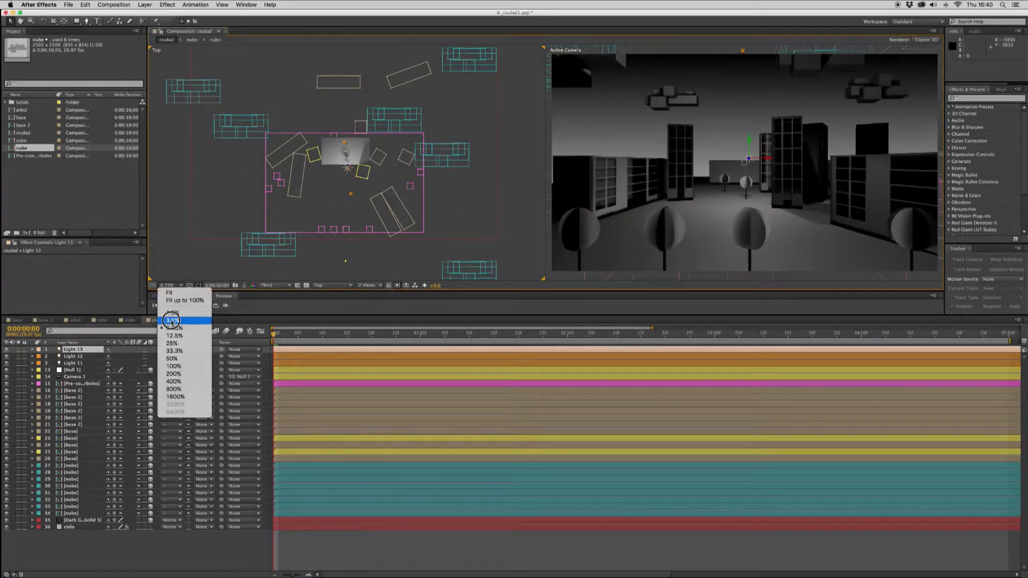
{"action": "left_click", "coordinate": [174, 336]}
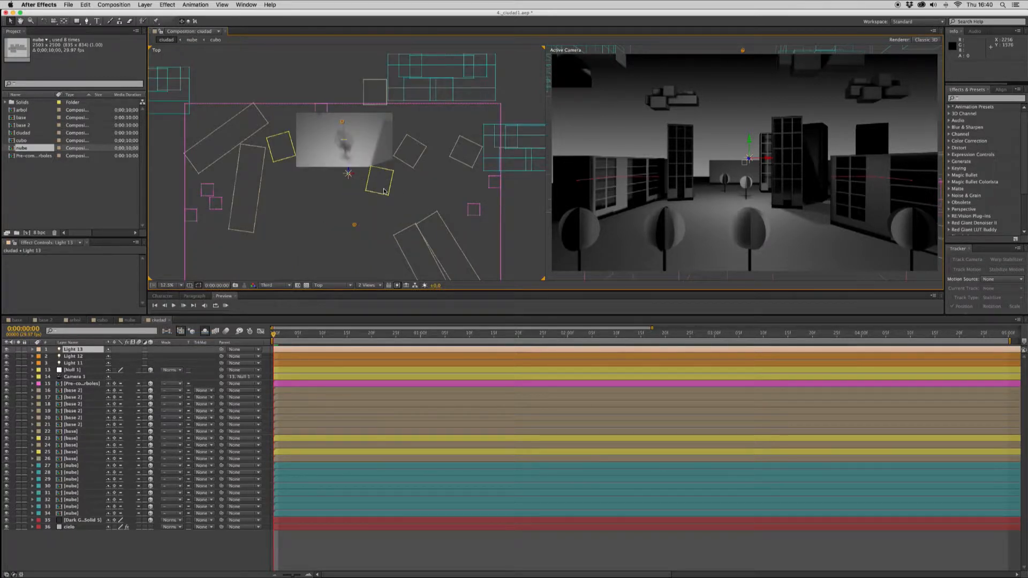
{"action": "left_click", "coordinate": [416, 147]}
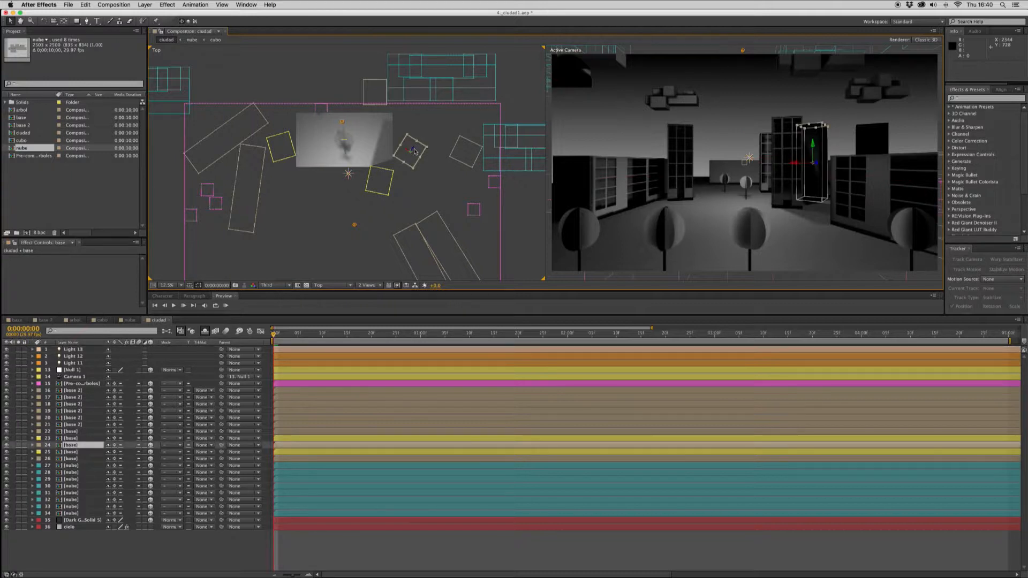
{"action": "left_click", "coordinate": [391, 172]}
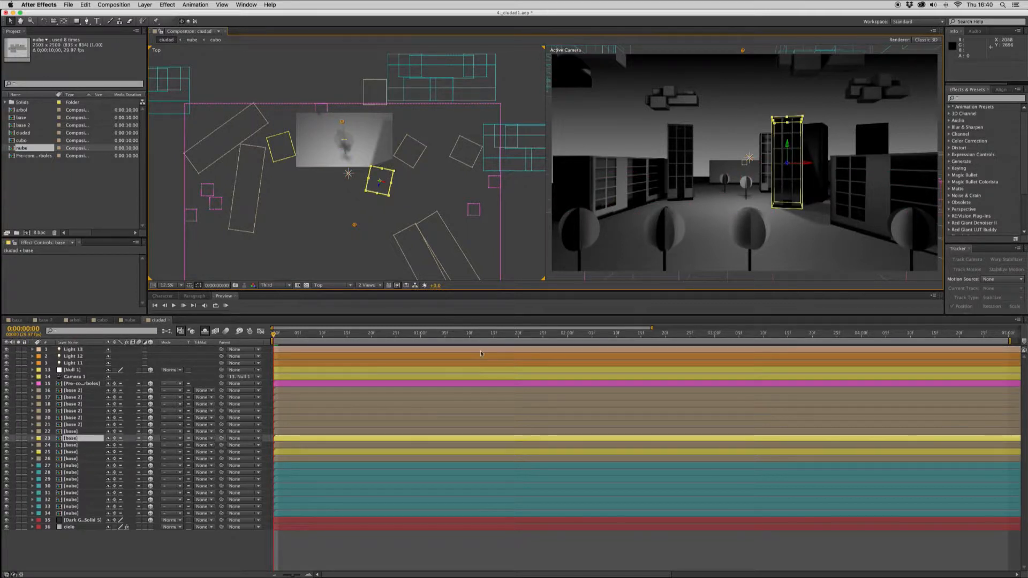
{"action": "left_click", "coordinate": [349, 174]}
{"action": "left_click_drag", "start_coordinate": [353, 176], "coordinate": [381, 180]}
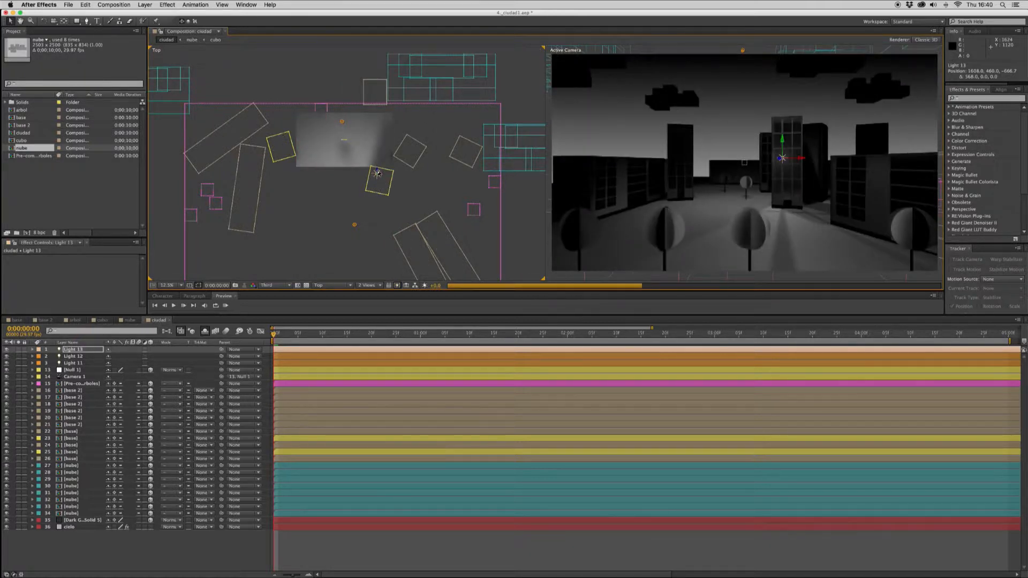
{"action": "left_click_drag", "start_coordinate": [376, 171], "coordinate": [378, 179]}
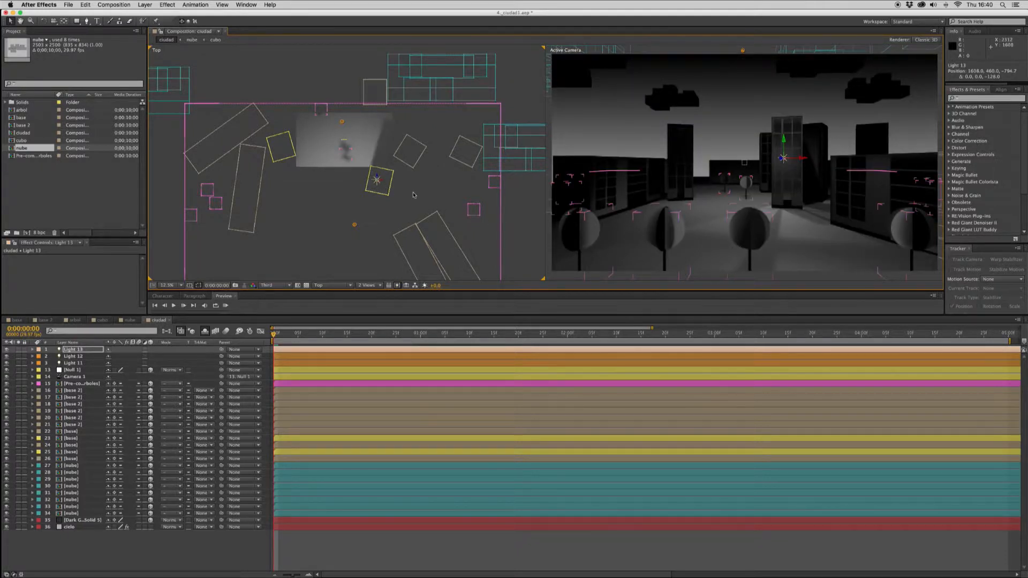
{"action": "left_click_drag", "start_coordinate": [382, 181], "coordinate": [383, 183]}
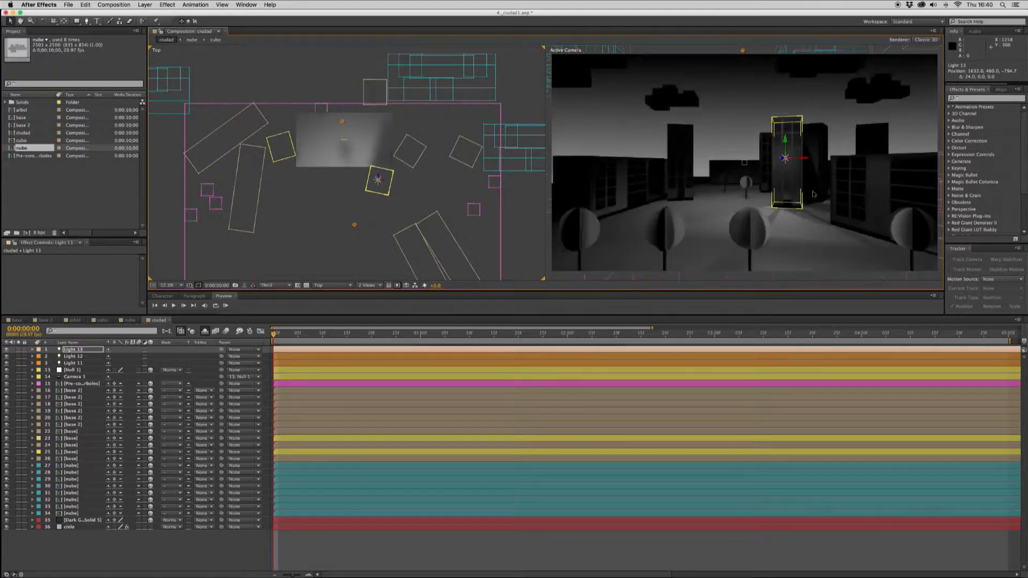
{"action": "left_click", "coordinate": [743, 545]}
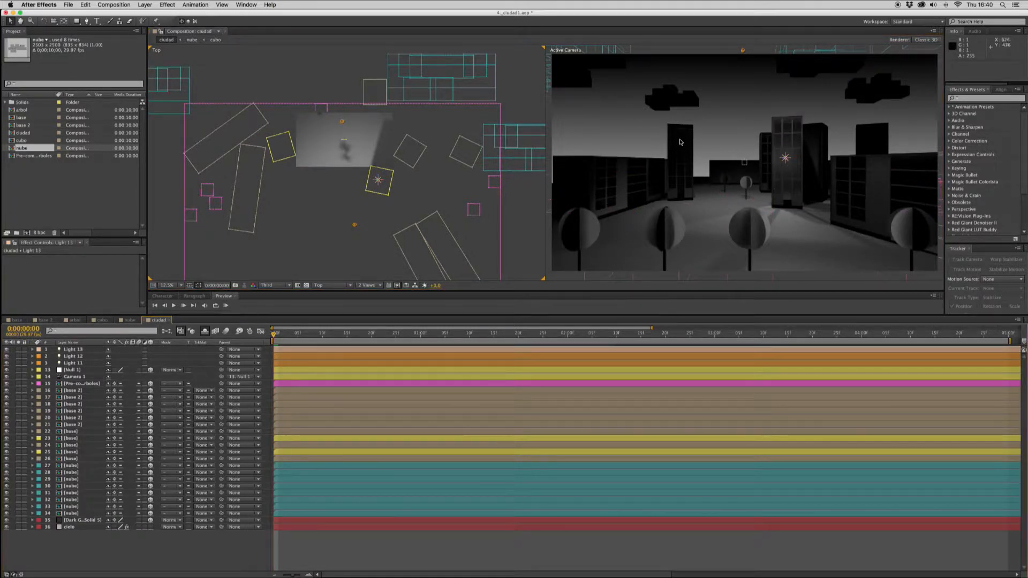
- Duplicate Light 13 and move the copy along X in the Top view, level with the other yellow-outlined tower, to about -296, 460, -795
{"action": "left_click", "coordinate": [680, 144]}
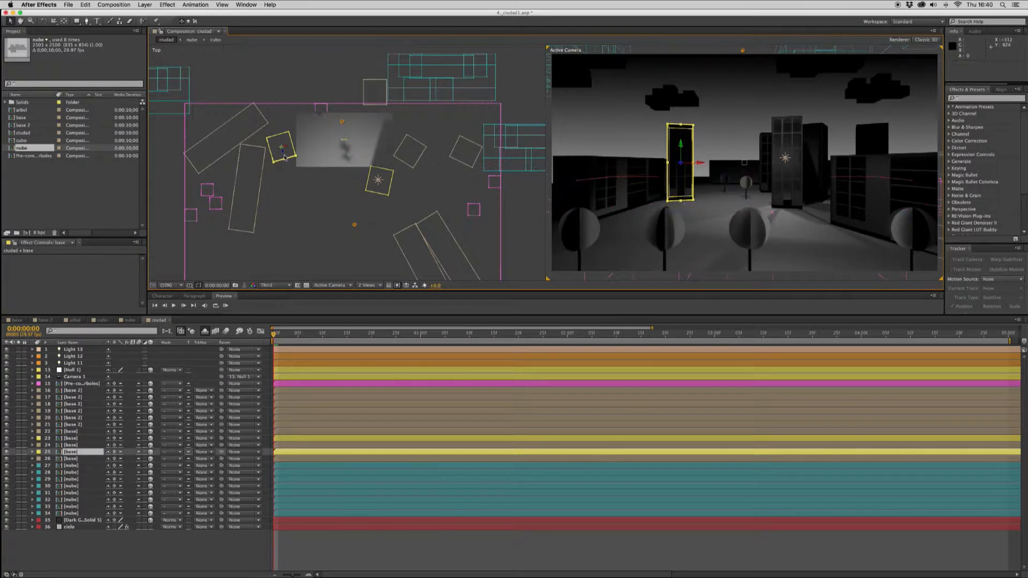
{"action": "left_click", "coordinate": [334, 534]}
{"action": "left_click", "coordinate": [292, 351]}
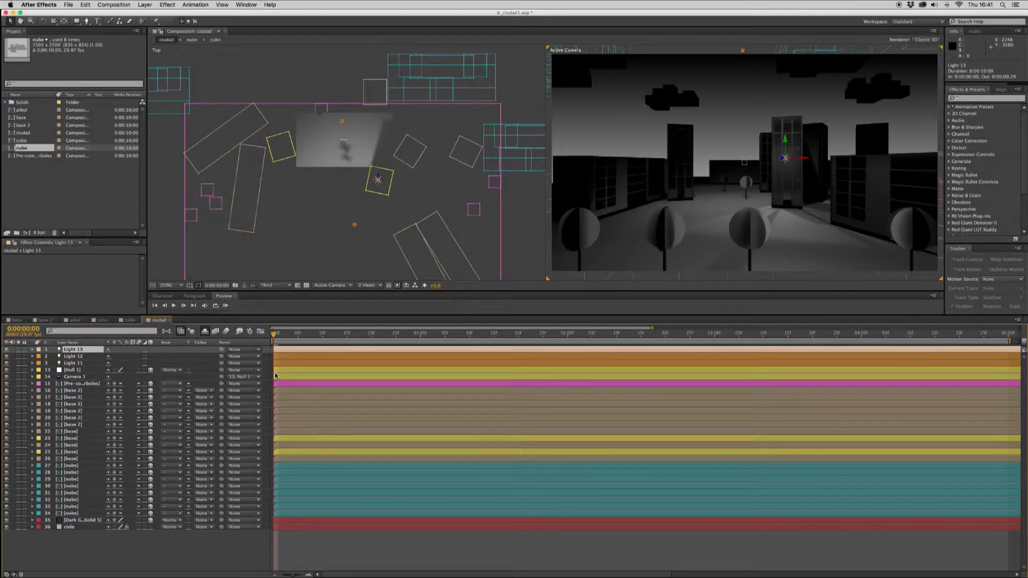
{"action": "key", "text": "super+d"}
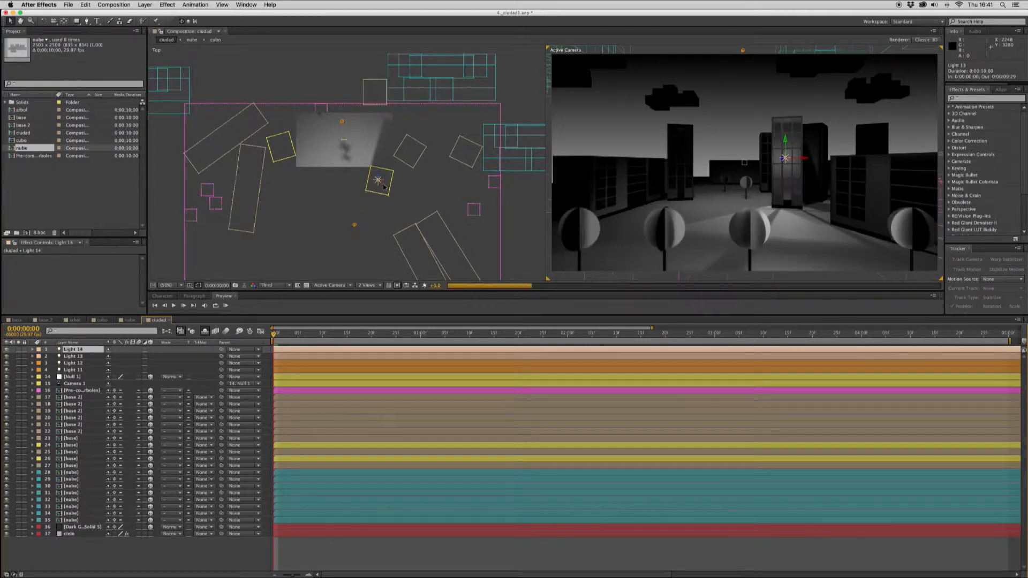
{"action": "left_click", "coordinate": [382, 182]}
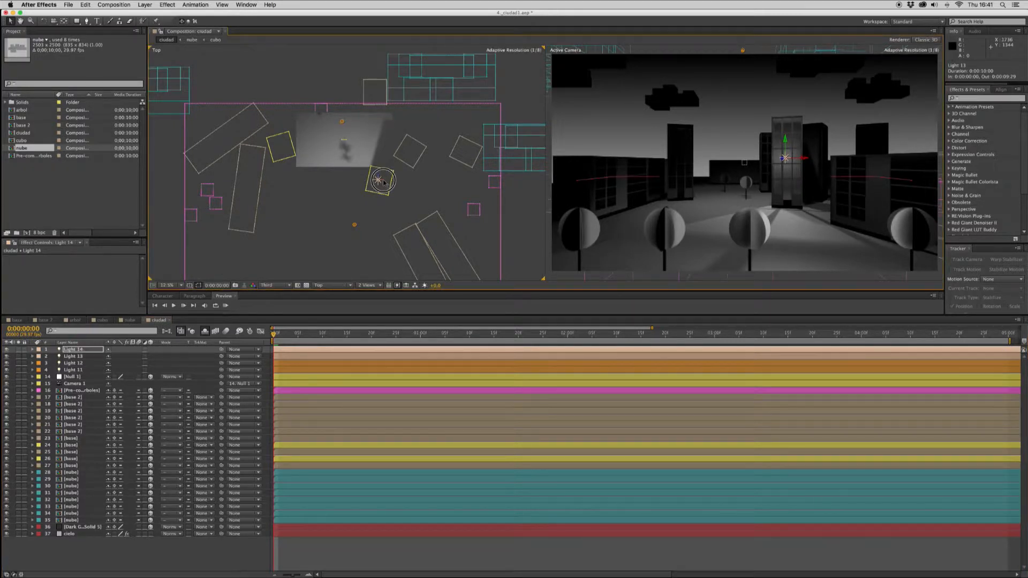
{"action": "left_click_drag", "start_coordinate": [382, 182], "coordinate": [286, 174]}
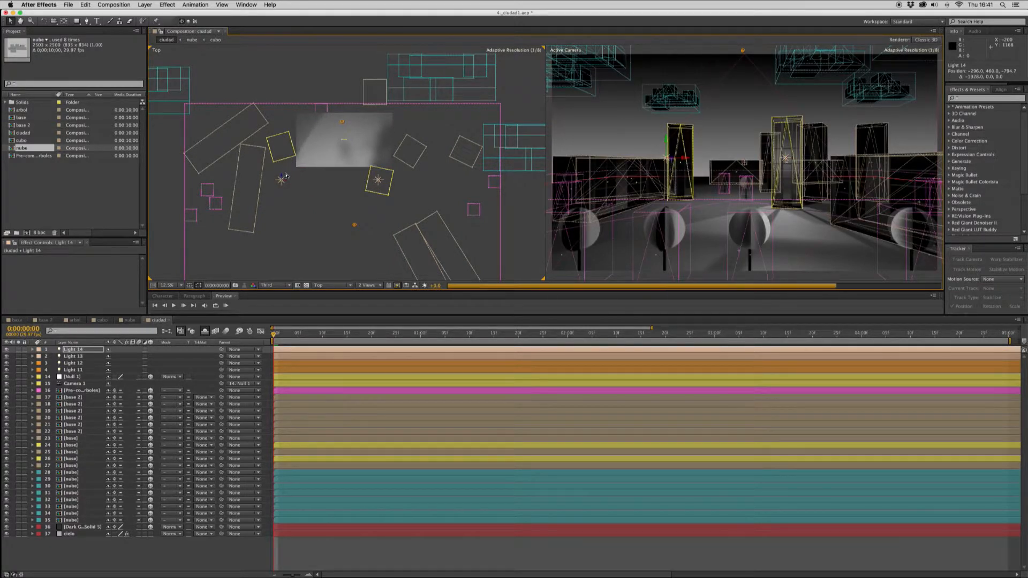
- Move Light 14 in depth into the farther yellow-outlined tower, to about -288, 460, -163, keeping the preview resolution at Third
{"action": "left_click", "coordinate": [271, 286]}
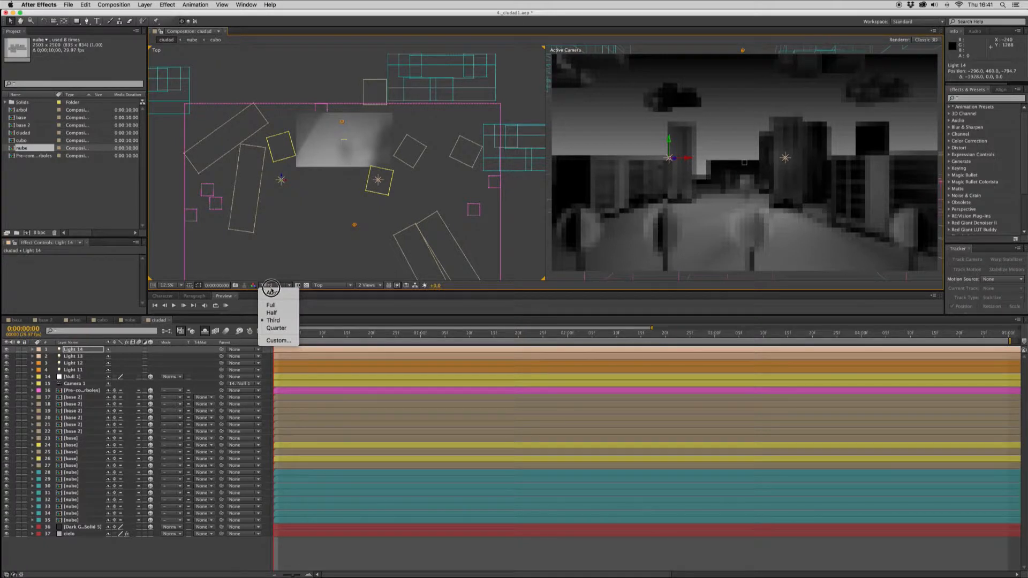
{"action": "left_click", "coordinate": [274, 320]}
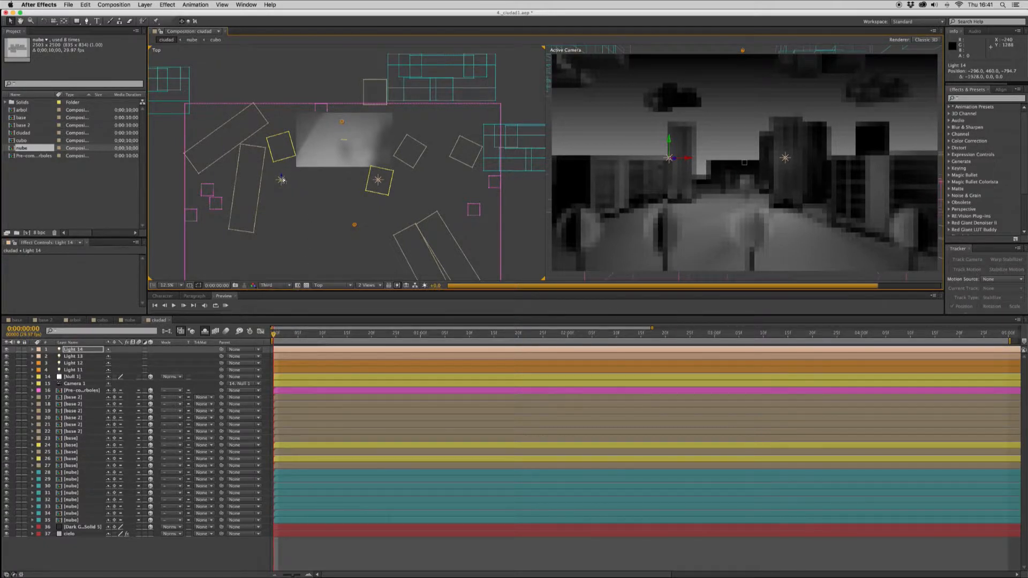
{"action": "left_click", "coordinate": [279, 158]}
{"action": "left_click_drag", "start_coordinate": [279, 158], "coordinate": [281, 148]}
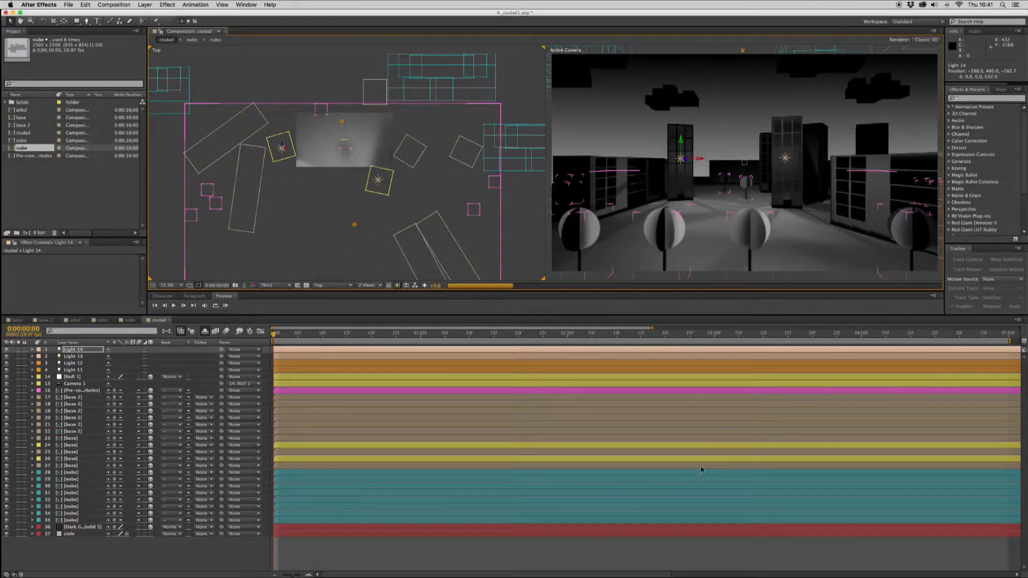
{"action": "left_click_drag", "start_coordinate": [275, 285], "coordinate": [384, 467]}
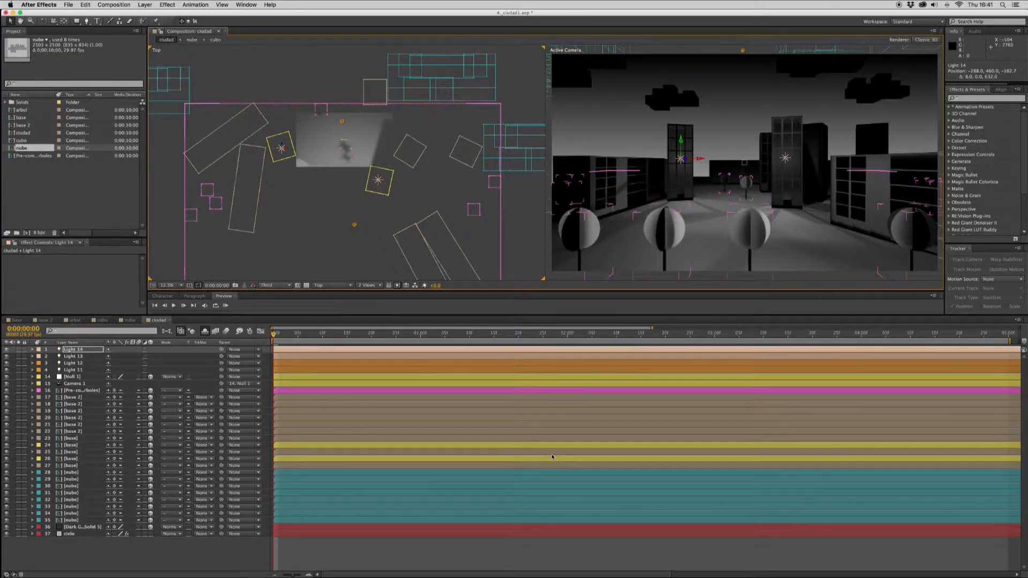
{"action": "left_click", "coordinate": [647, 569]}
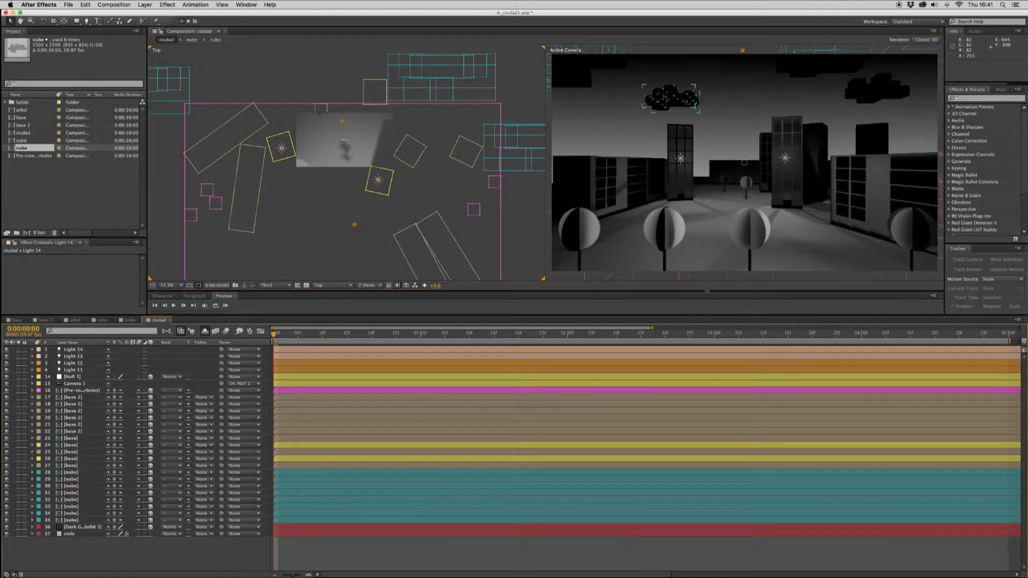
- Label the Light 13 and Light 14 layers Blue, switching their visibility off and on again to compare the lighting
{"action": "left_click", "coordinate": [690, 204]}
{"action": "left_click", "coordinate": [377, 191]}
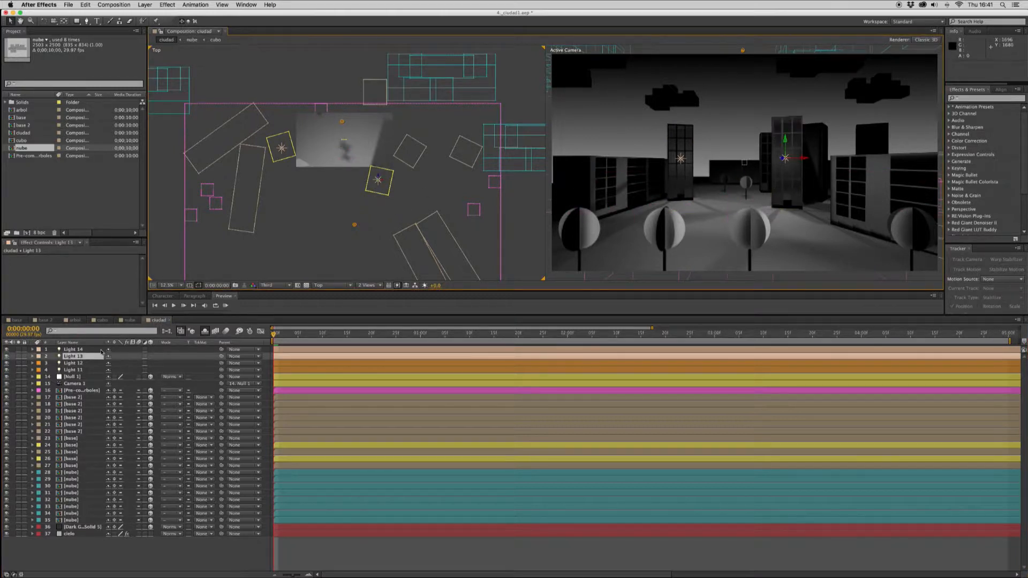
{"action": "left_click_drag", "start_coordinate": [13, 352], "coordinate": [12, 365]}
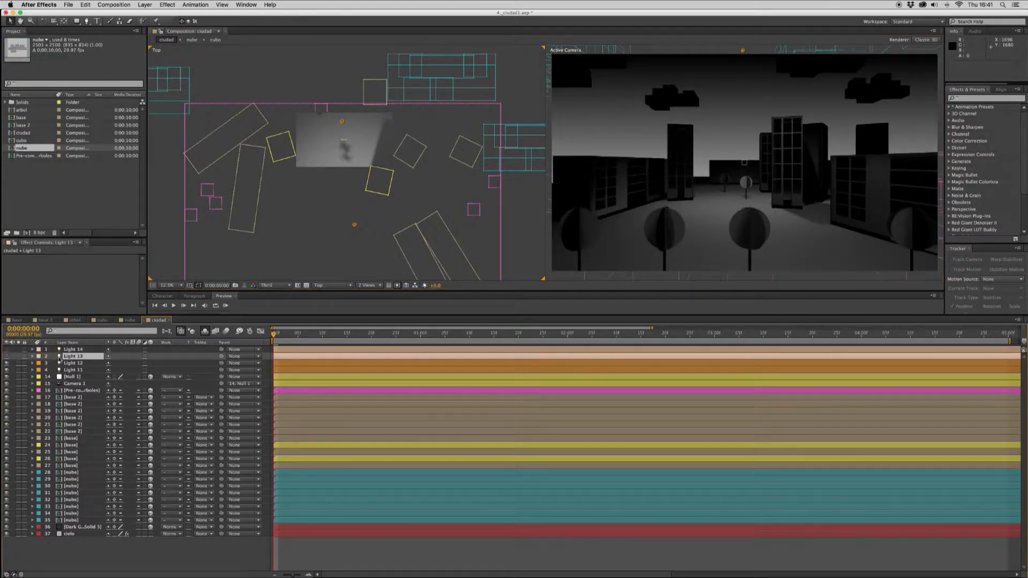
{"action": "left_click", "coordinate": [39, 349], "text": "shift"}
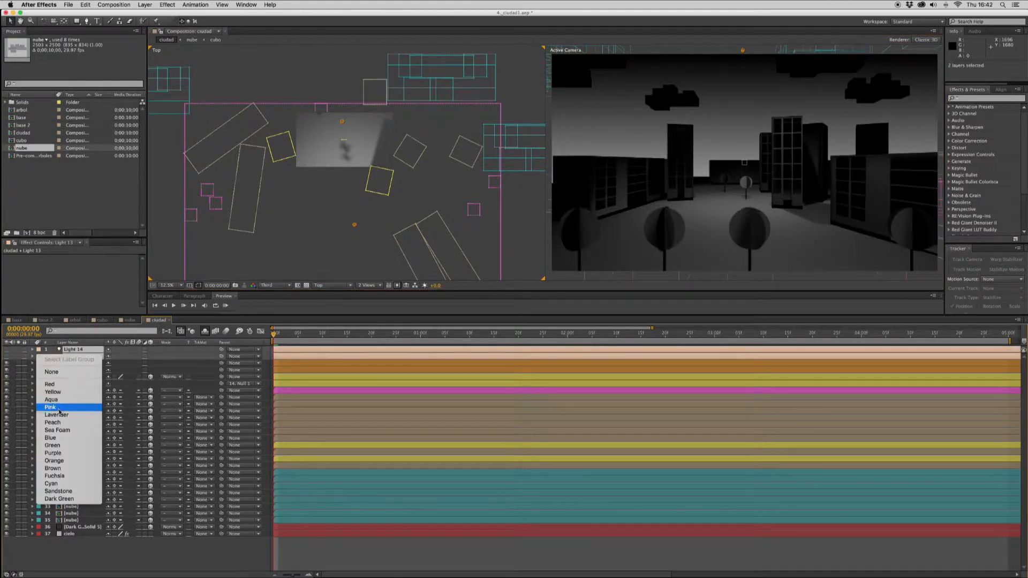
{"action": "left_click", "coordinate": [57, 445]}
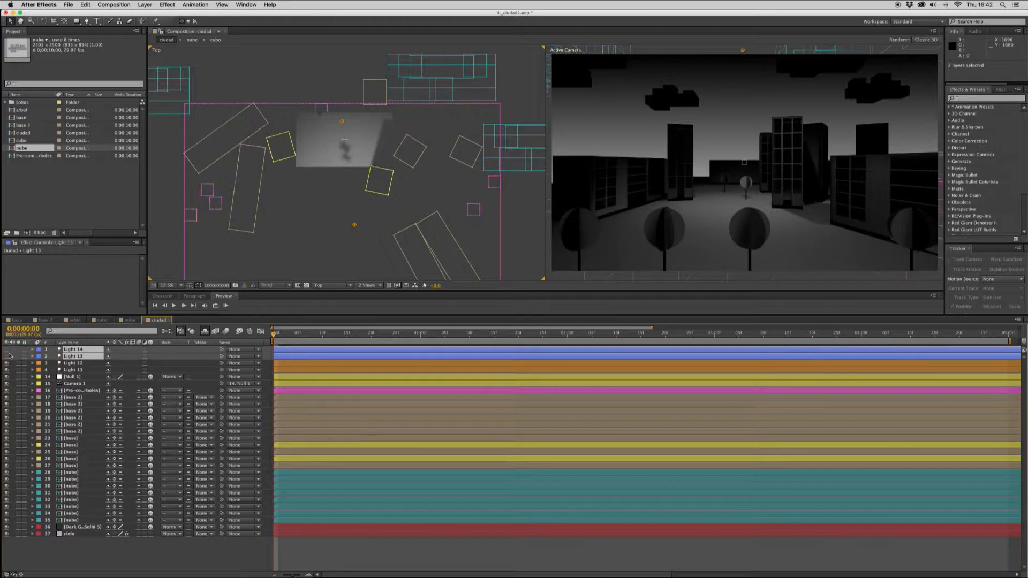
{"action": "left_click_drag", "start_coordinate": [7, 356], "coordinate": [7, 349]}
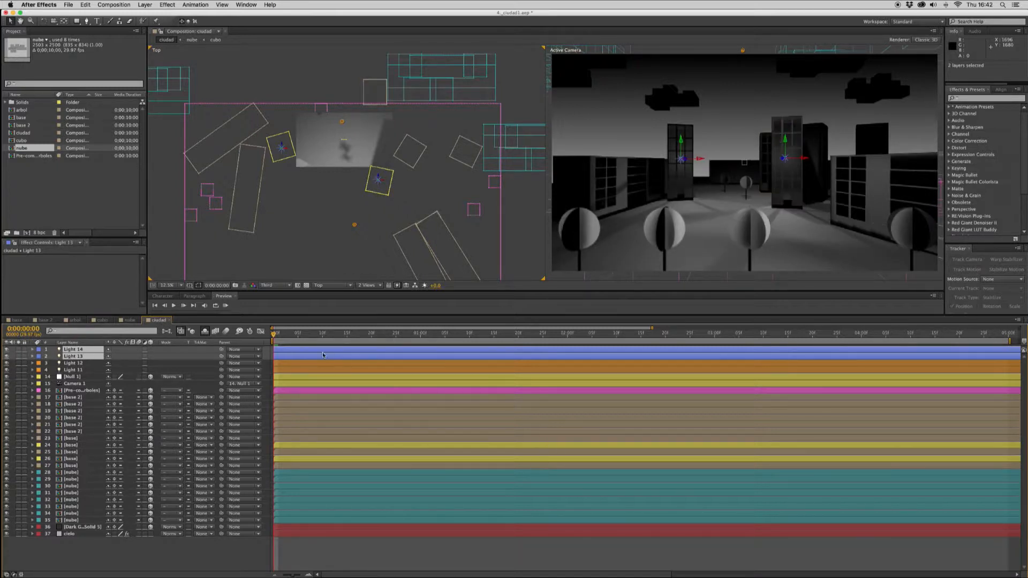
- Select only Light 13 and set its intensity to 120% in its light settings
{"action": "left_click", "coordinate": [280, 362]}
{"action": "left_click", "coordinate": [280, 358]}
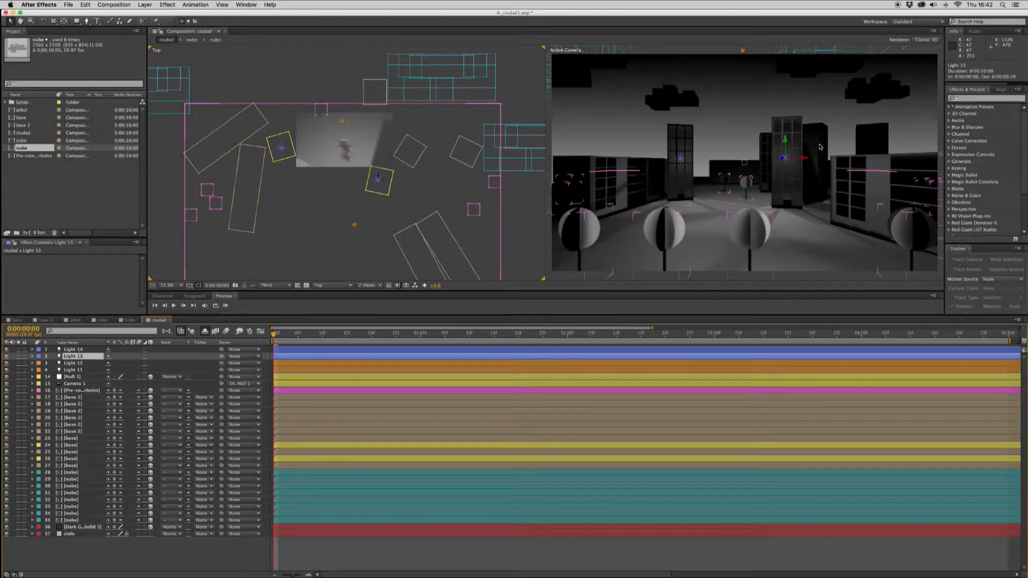
{"action": "left_click", "coordinate": [145, 5]}
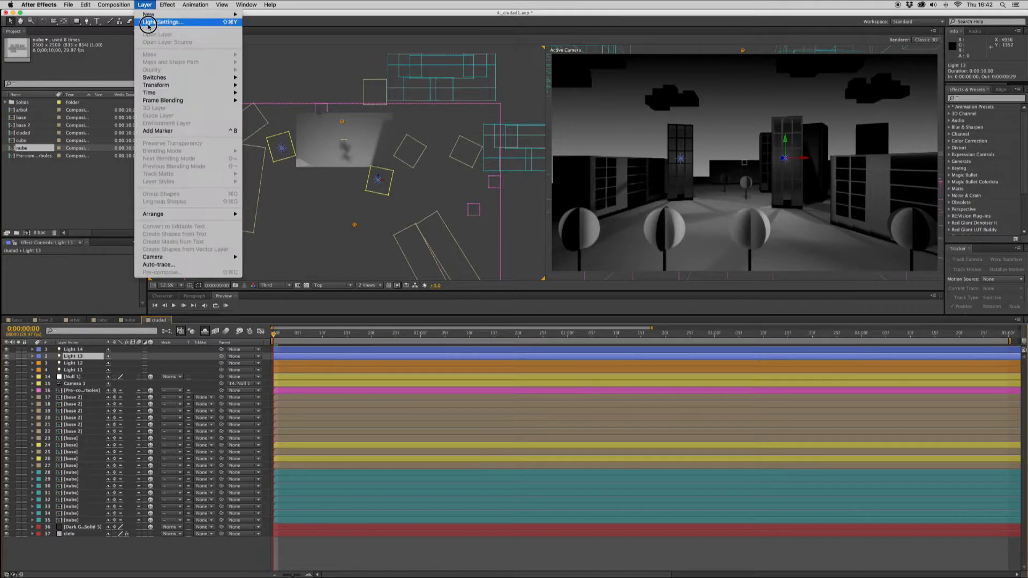
{"action": "left_click", "coordinate": [161, 22]}
{"action": "key", "text": "Tab"}
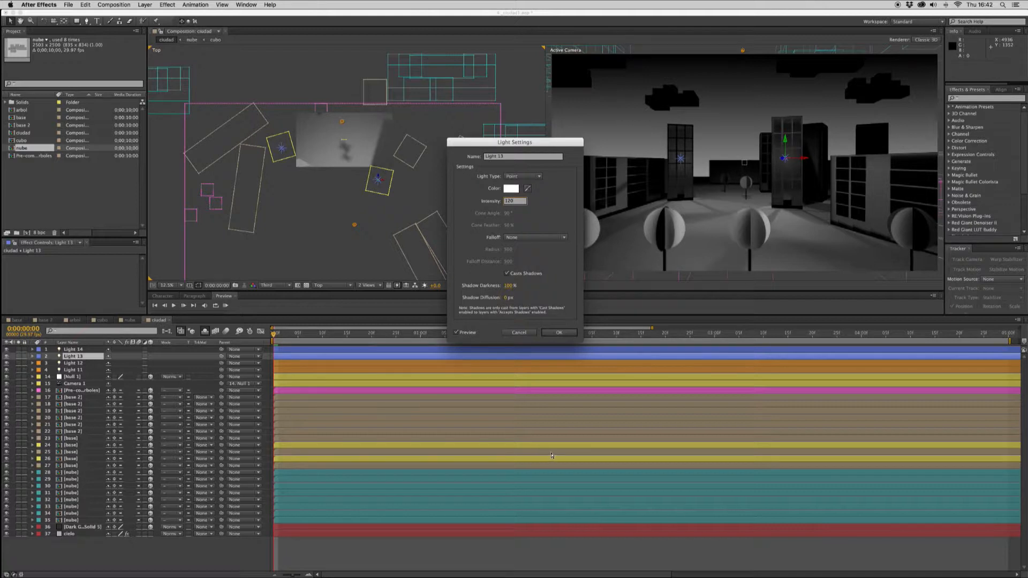
{"action": "key", "text": "Return"}
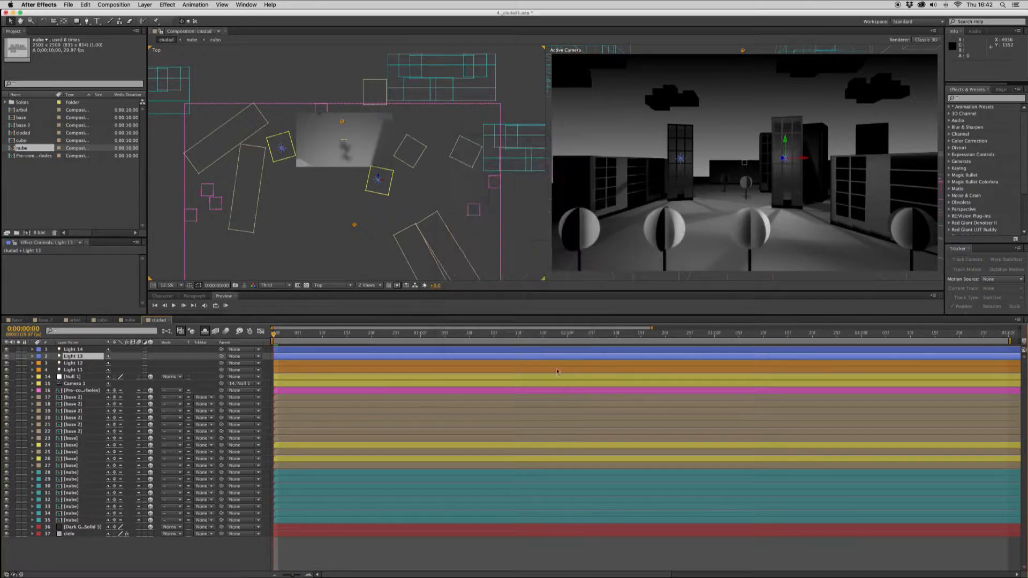
- Set the intensity of Light 14 to 100% in its light settings
{"action": "left_click", "coordinate": [281, 149]}
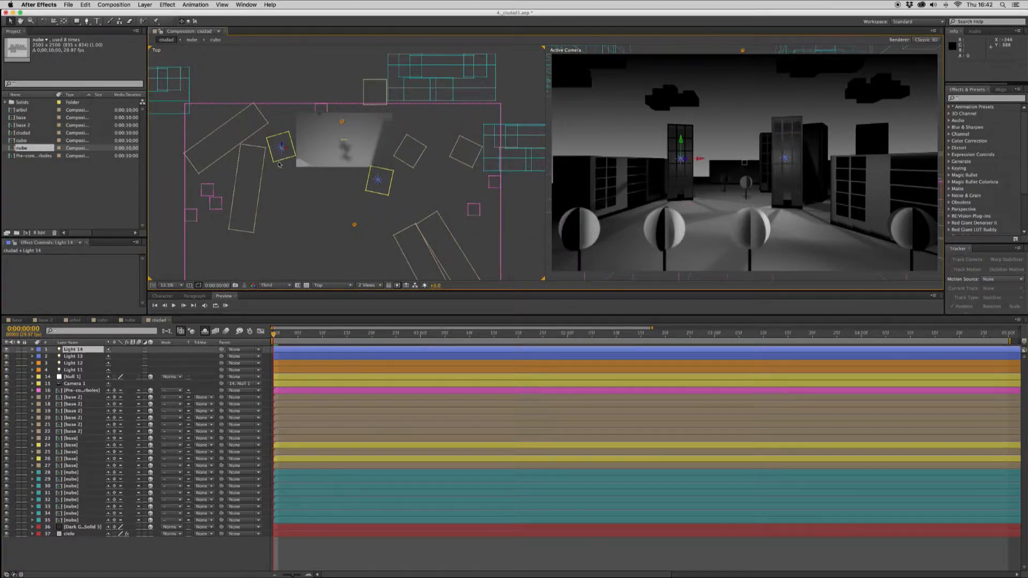
{"action": "left_click", "coordinate": [146, 5]}
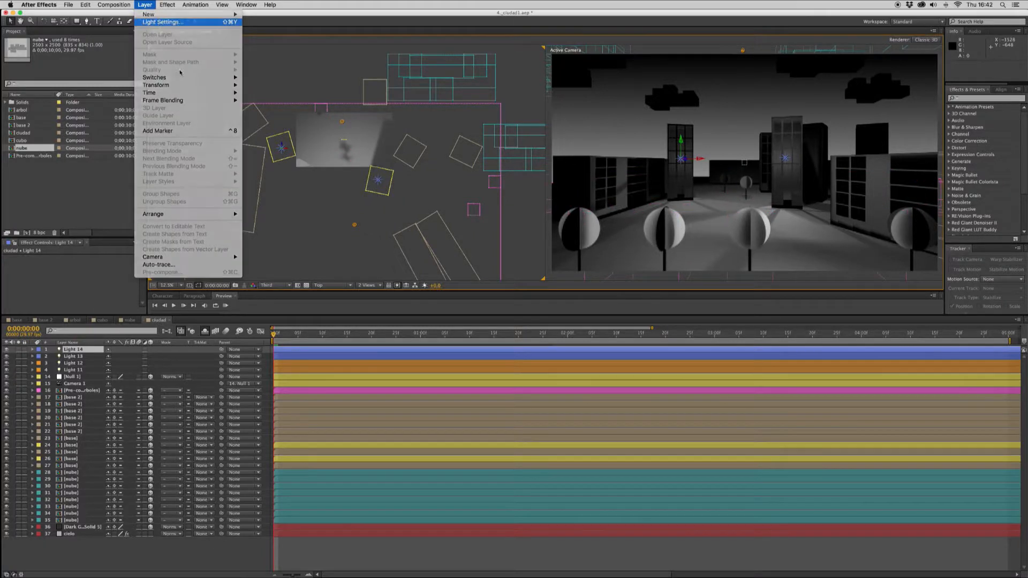
{"action": "left_click", "coordinate": [155, 23]}
{"action": "left_click", "coordinate": [507, 202]}
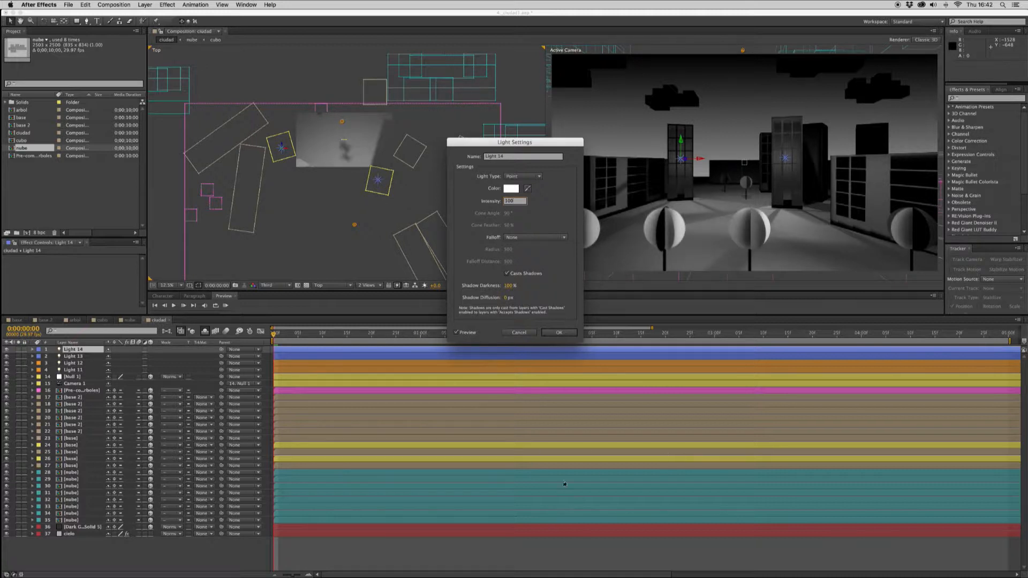
{"action": "key", "text": "Return"}
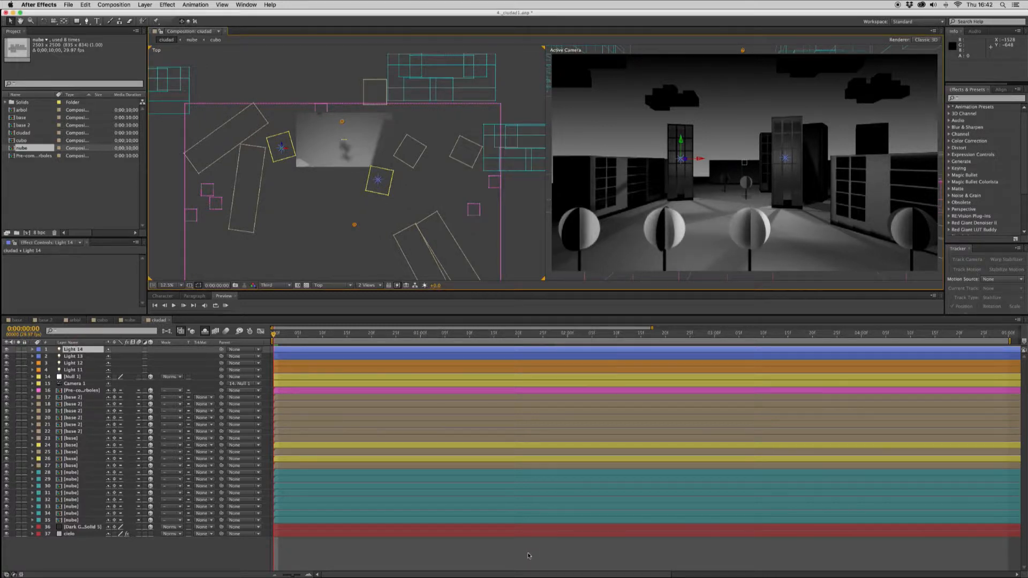
- Duplicate Light 14 and move the copy into the long building beside the farther yellow tower, to about -896, 460, -851
{"action": "left_click", "coordinate": [528, 555]}
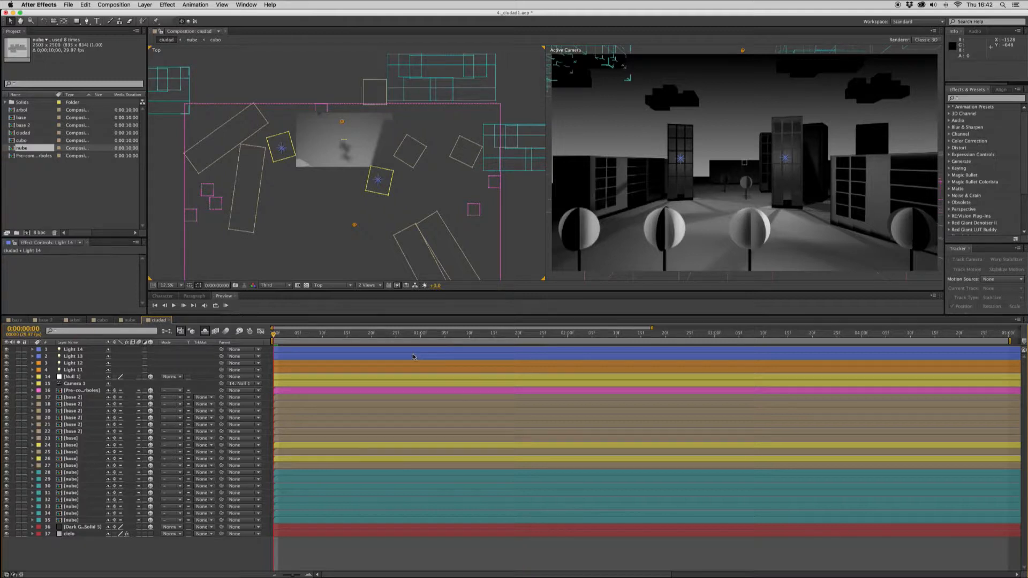
{"action": "left_click", "coordinate": [290, 353]}
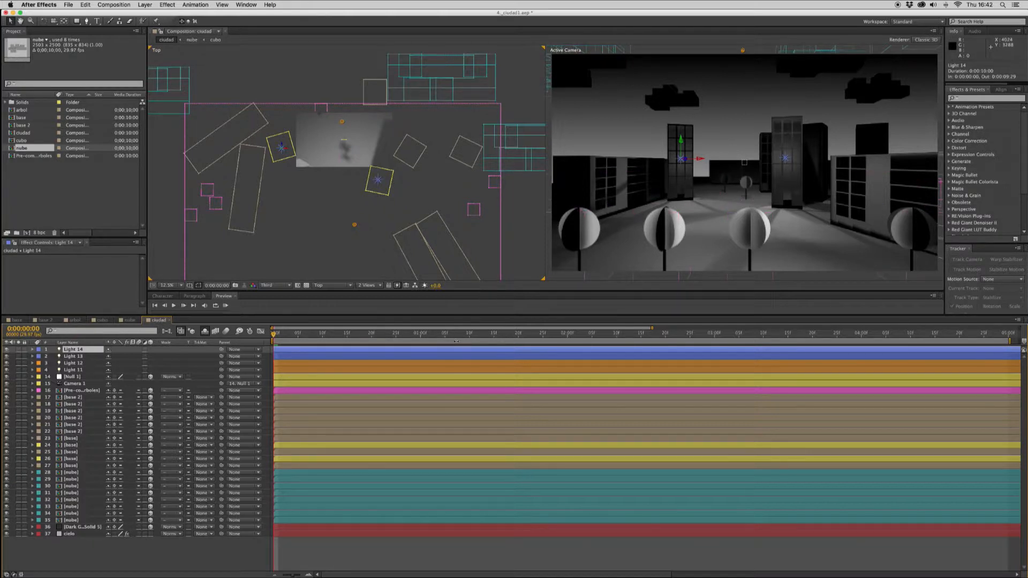
{"action": "key", "text": "super+d"}
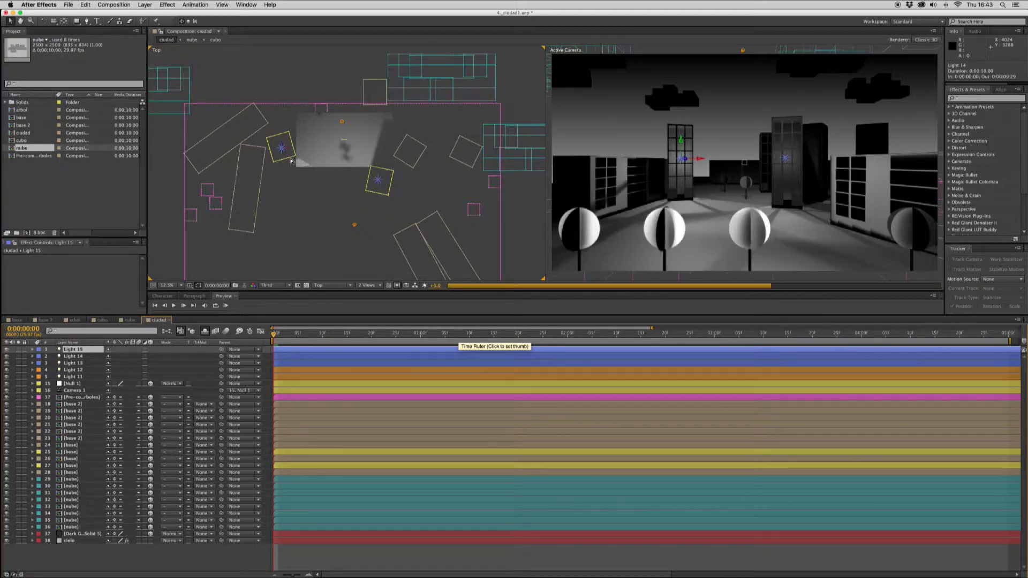
{"action": "left_click_drag", "start_coordinate": [284, 152], "coordinate": [255, 155]}
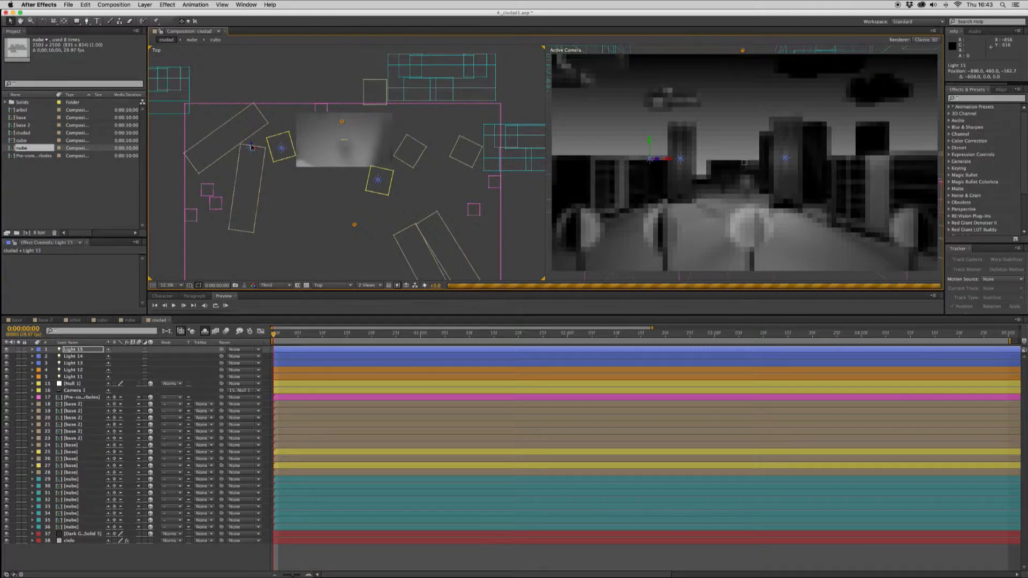
{"action": "left_click_drag", "start_coordinate": [253, 145], "coordinate": [245, 185]}
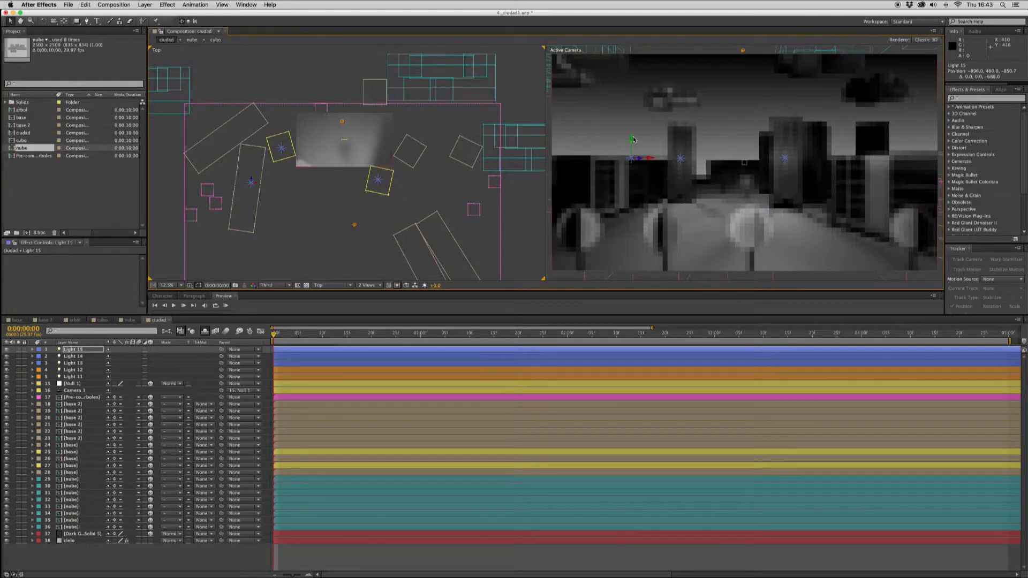
- Lower Light 15 and shift it further inside the long building, to about -944, 690, -1027
{"action": "left_click_drag", "start_coordinate": [632, 140], "coordinate": [629, 165]}
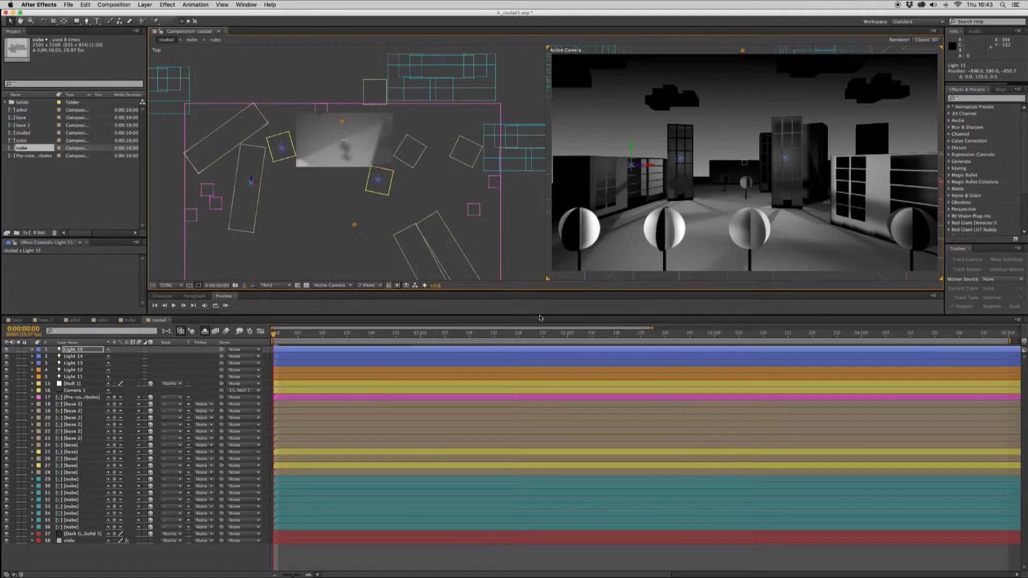
{"action": "left_click_drag", "start_coordinate": [632, 148], "coordinate": [631, 168]}
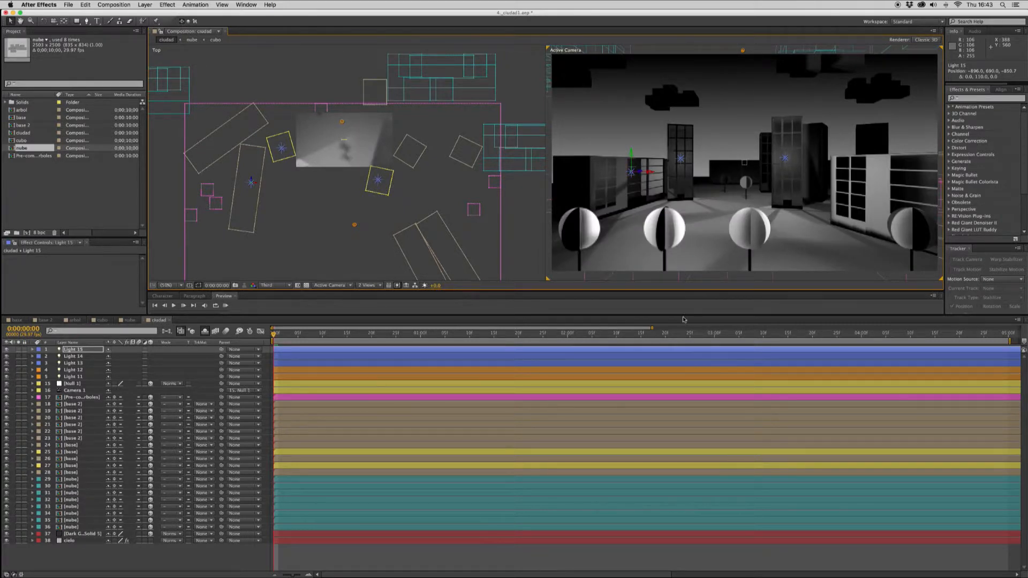
{"action": "left_click", "coordinate": [254, 185]}
{"action": "left_click", "coordinate": [312, 348]}
{"action": "left_click_drag", "start_coordinate": [258, 185], "coordinate": [252, 183]}
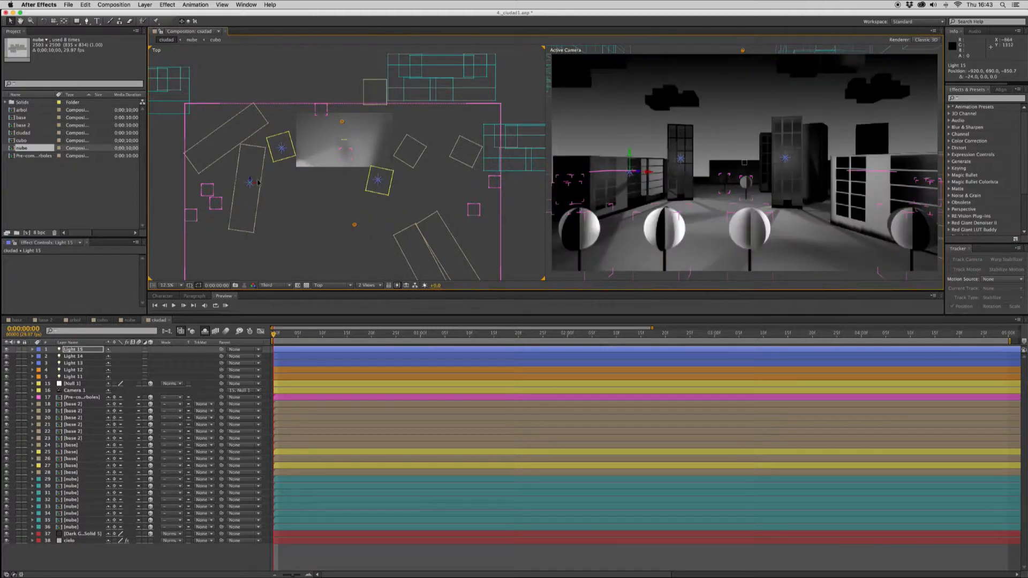
{"action": "left_click_drag", "start_coordinate": [256, 186], "coordinate": [252, 185]}
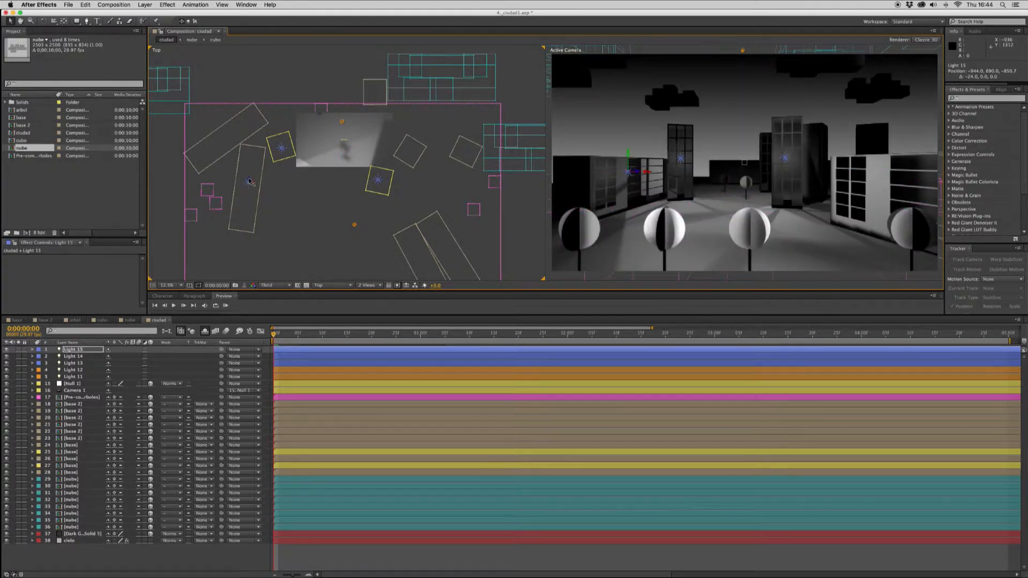
{"action": "left_click_drag", "start_coordinate": [249, 181], "coordinate": [246, 188]}
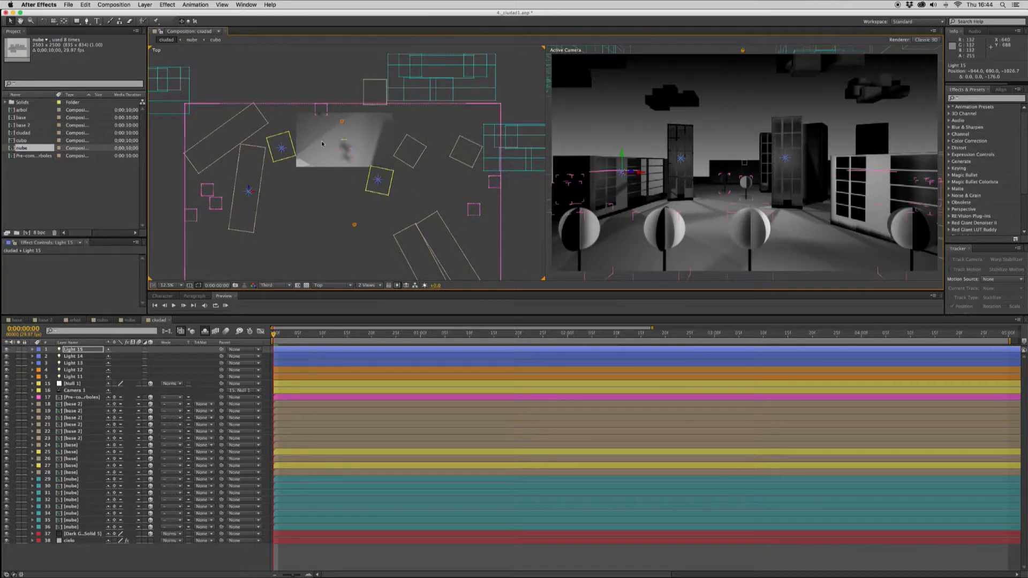
- Compare the scene with Light 15's Casts Shadows option off and on in its light settings, leaving shadow casting enabled
{"action": "left_click", "coordinate": [144, 4]}
{"action": "left_click", "coordinate": [151, 23]}
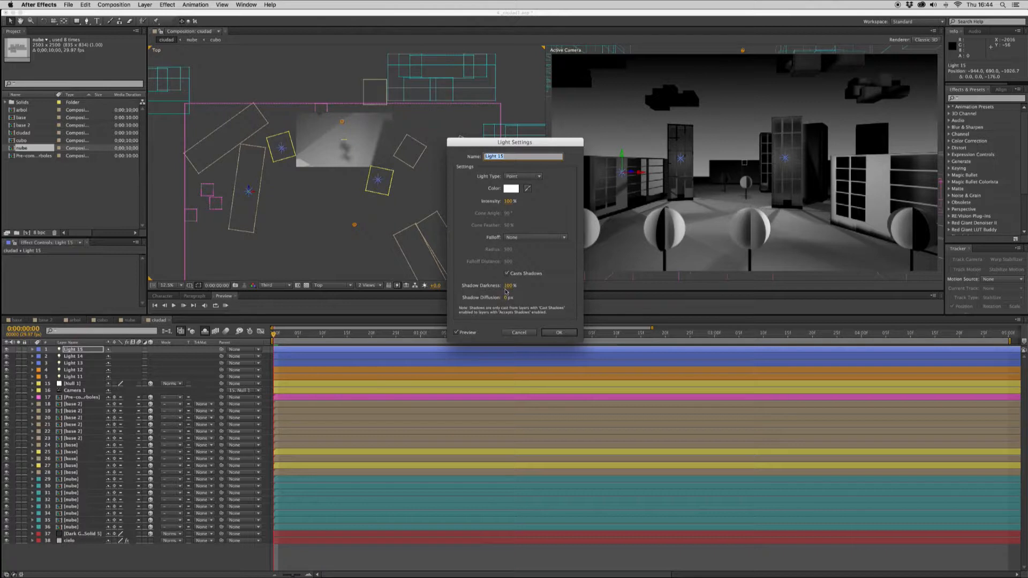
{"action": "left_click", "coordinate": [506, 274]}
{"action": "left_click", "coordinate": [507, 273]}
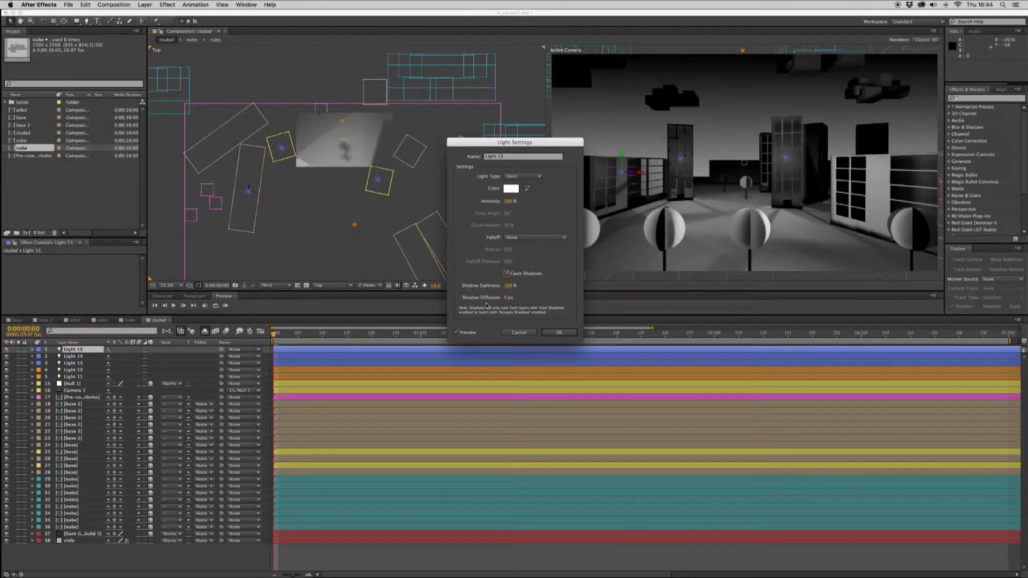
{"action": "left_click", "coordinate": [507, 274]}
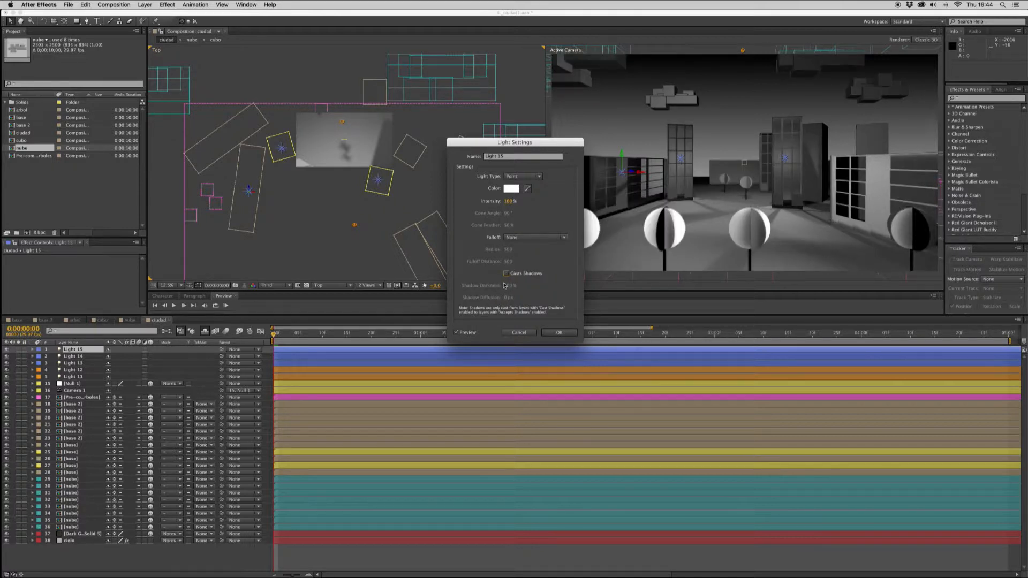
{"action": "left_click", "coordinate": [507, 274]}
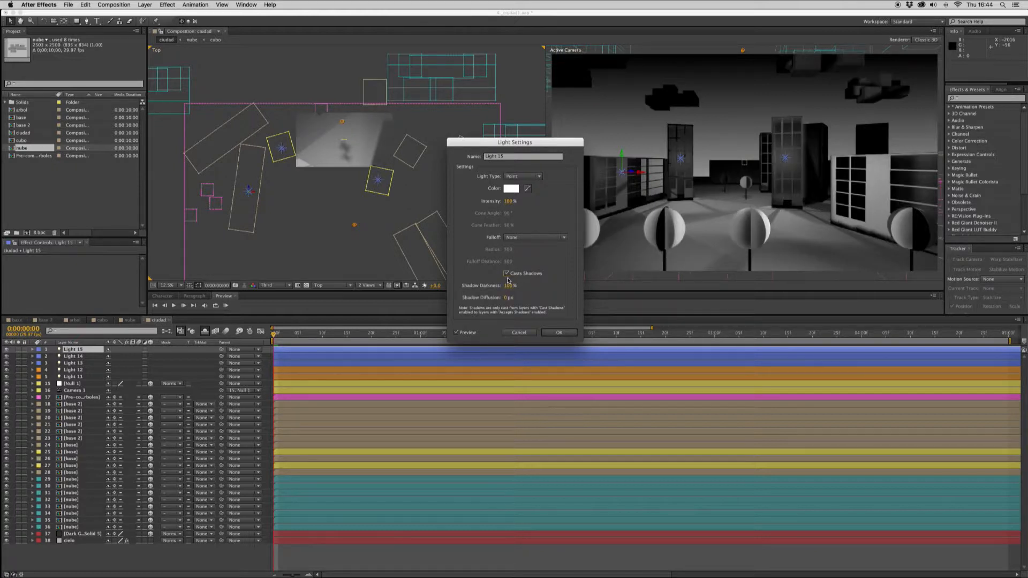
{"action": "left_click", "coordinate": [558, 335]}
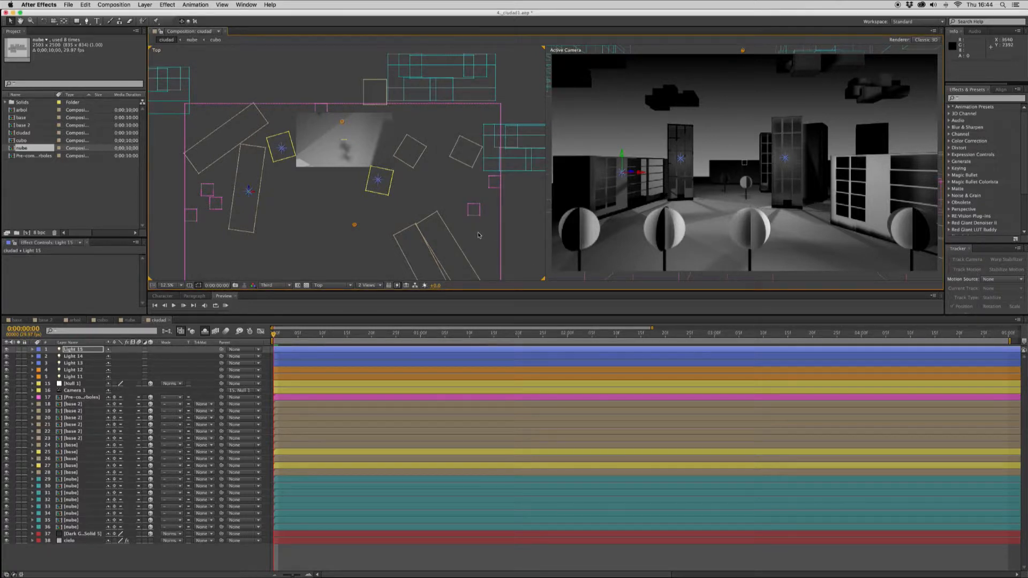
{"action": "left_click", "coordinate": [529, 515]}
{"action": "left_click", "coordinate": [535, 500]}
{"action": "left_click", "coordinate": [527, 489]}
{"action": "left_click", "coordinate": [742, 229]}
{"action": "left_click", "coordinate": [377, 500]}
{"action": "left_click", "coordinate": [740, 205]}
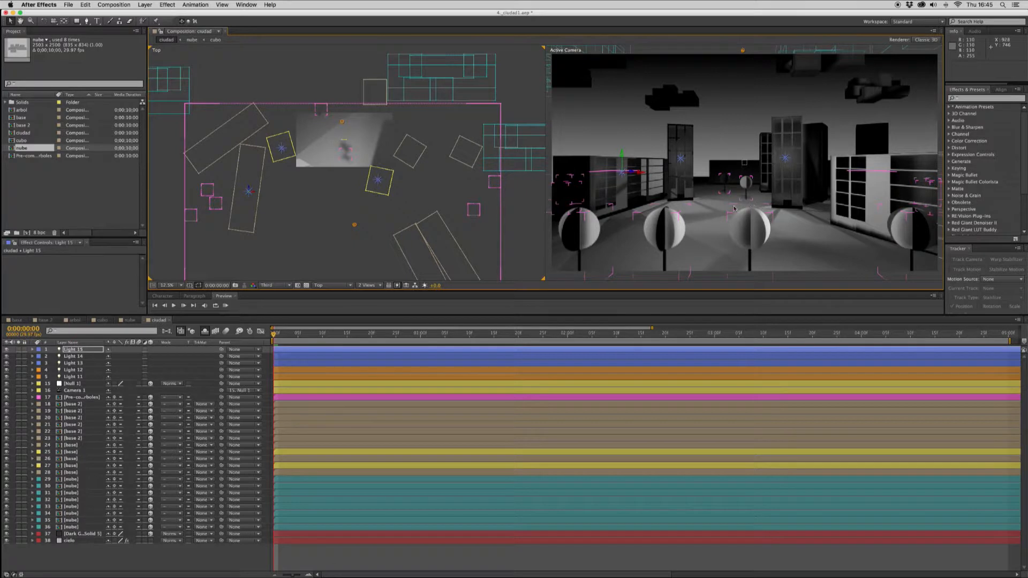
- Switch the Active Camera view to Custom View 1 to examine the tree and its shadow among the buildings
{"action": "left_click", "coordinate": [568, 263]}
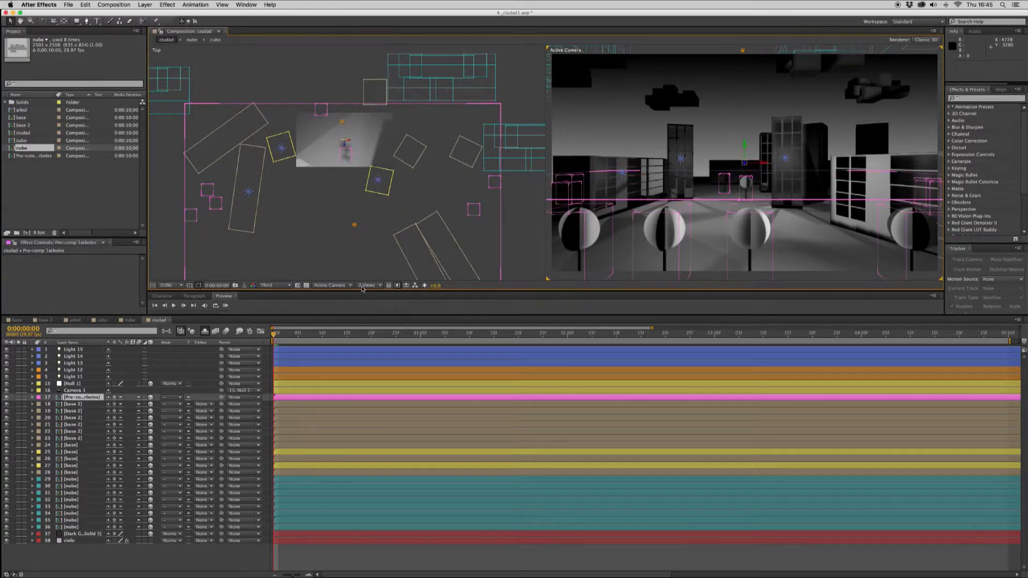
{"action": "left_click", "coordinate": [344, 285]}
{"action": "left_click", "coordinate": [481, 396]}
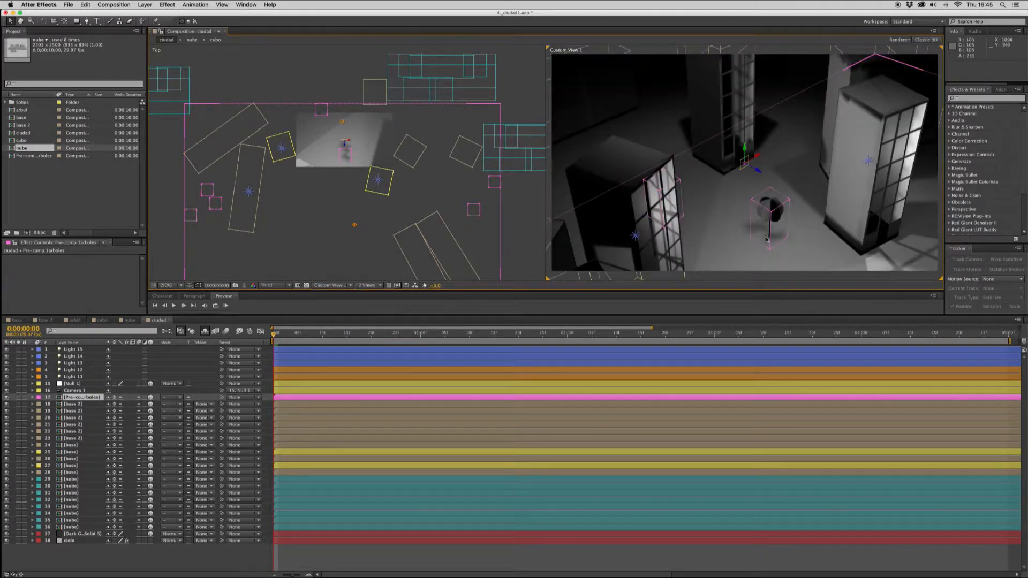
{"action": "left_click", "coordinate": [740, 554]}
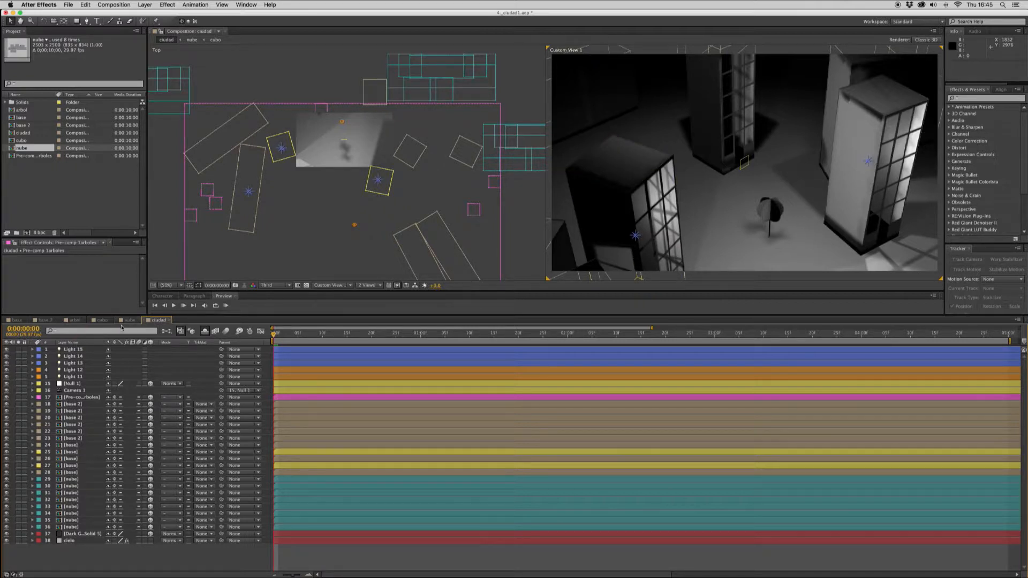
- Open the arbol composition, select all its layers and examine their Material Options
{"action": "left_click", "coordinate": [75, 320]}
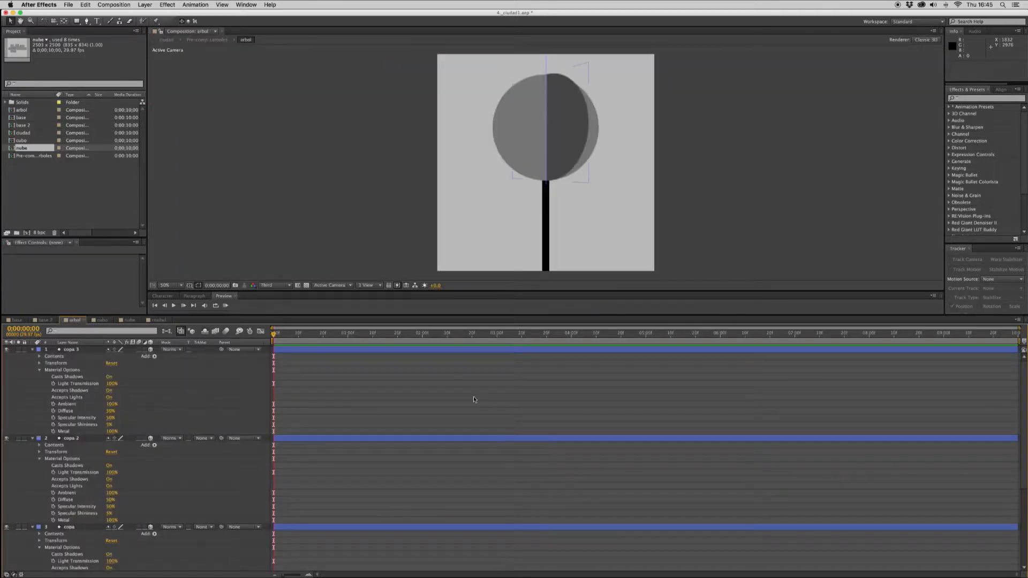
{"action": "key", "text": "super+a"}
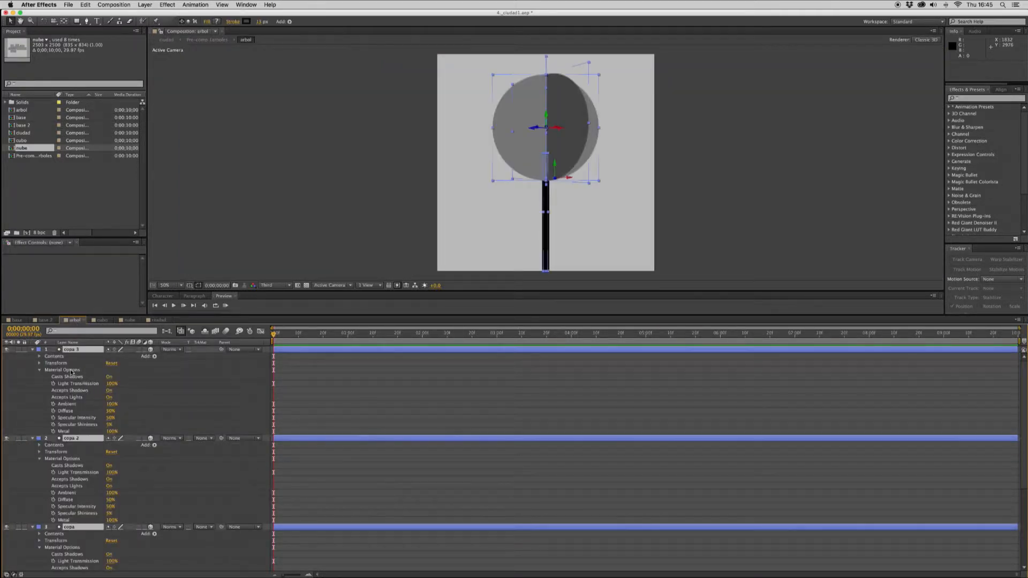
{"action": "left_click", "coordinate": [32, 350]}
{"action": "left_click", "coordinate": [183, 415]}
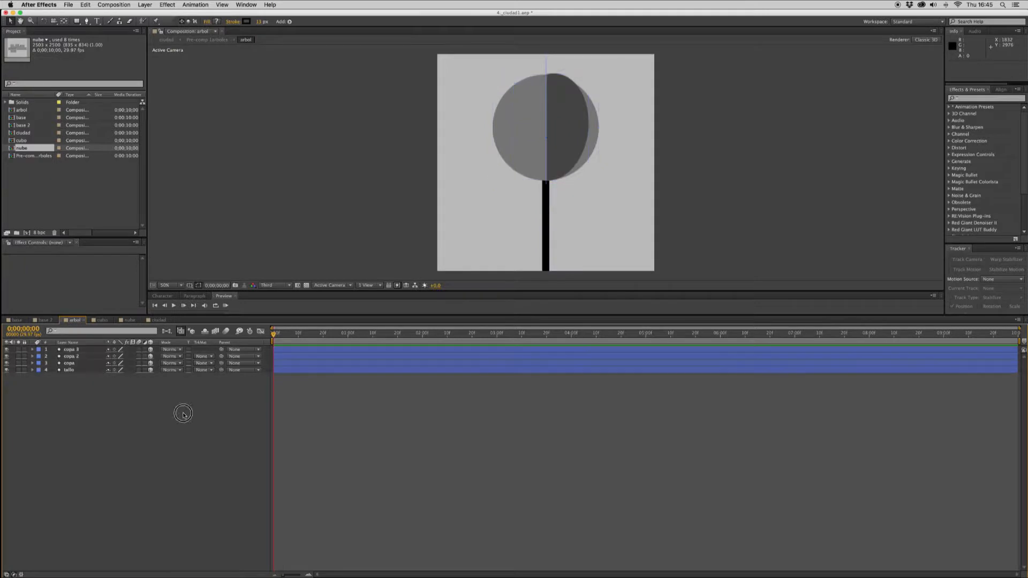
{"action": "key", "text": "super+a"}
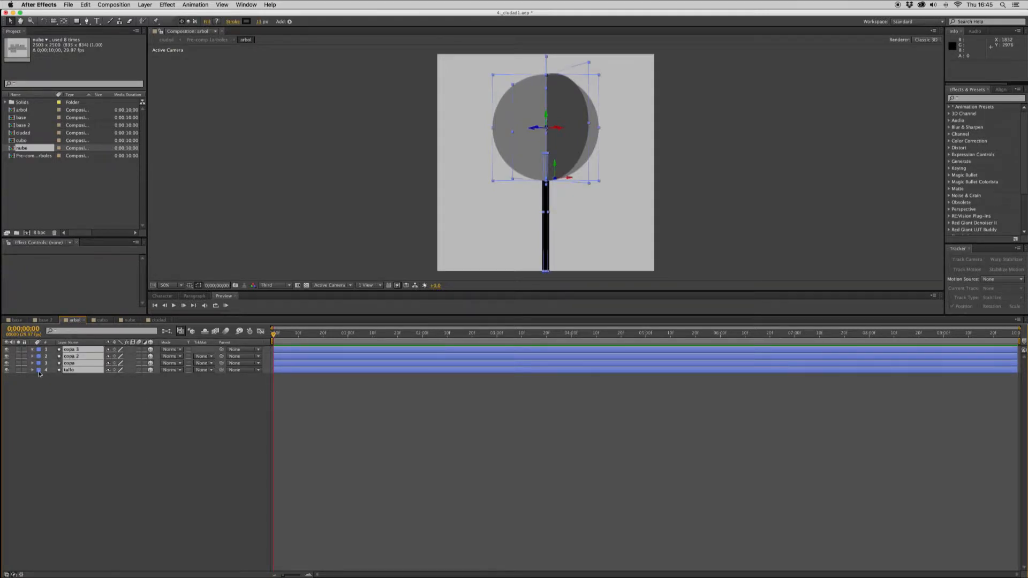
{"action": "left_click", "coordinate": [32, 350]}
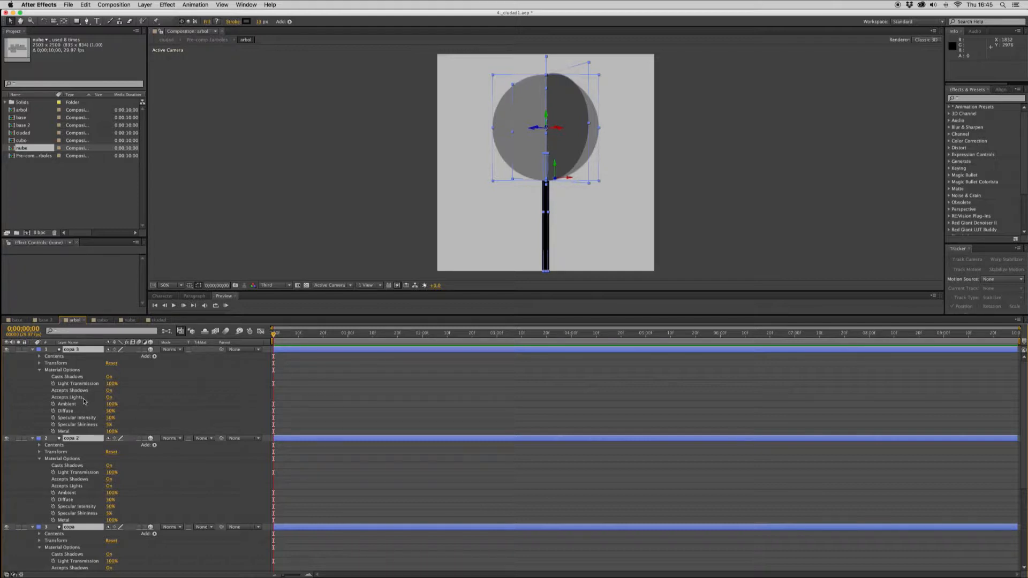
- Set Casts Shadows, Accepts Shadows and Accepts Lights to Off for all arbol layers and check the tree in ciudad
{"action": "left_click", "coordinate": [110, 378]}
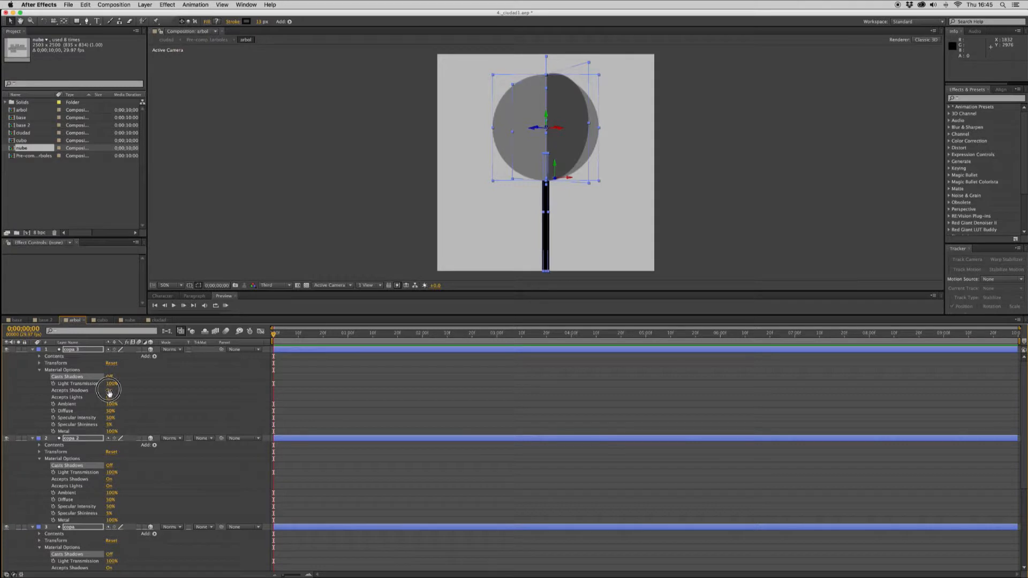
{"action": "left_click", "coordinate": [109, 391]}
{"action": "left_click", "coordinate": [109, 391]}
{"action": "left_click", "coordinate": [109, 398]}
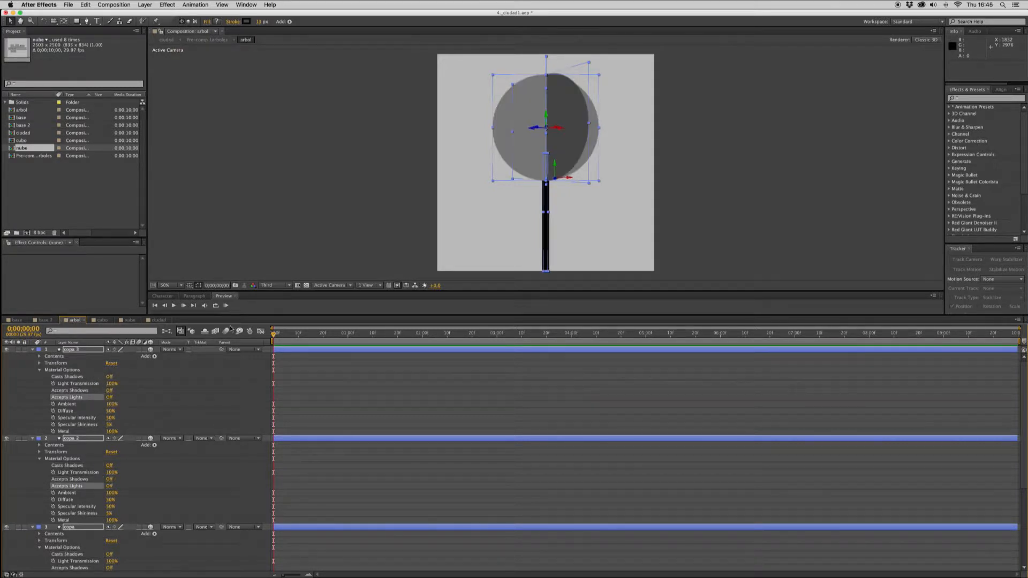
{"action": "left_click", "coordinate": [157, 321]}
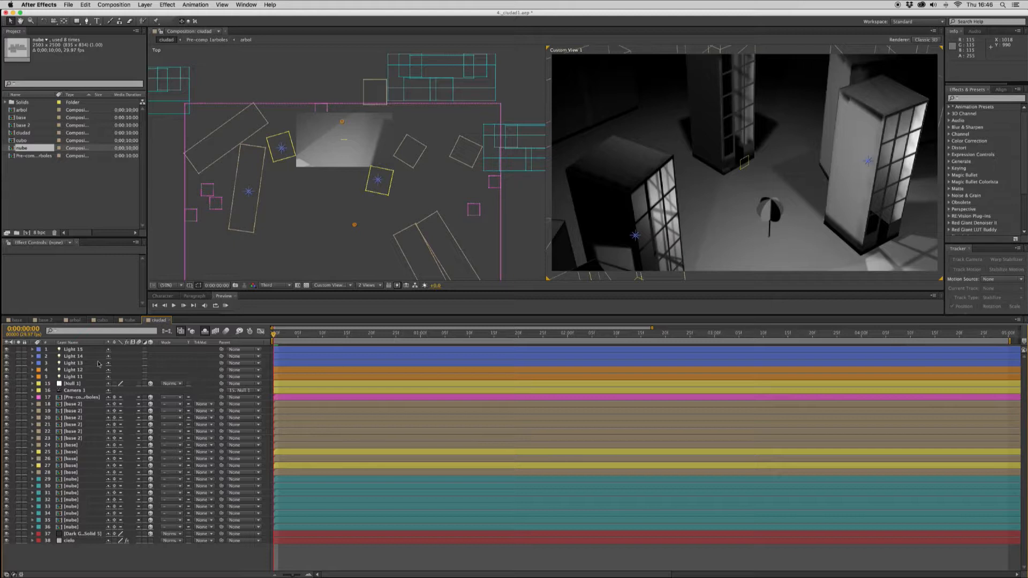
- Set Casts Shadows, Accepts Shadows and Accepts Lights back to On for all arbol layers and return to ciudad
{"action": "left_click", "coordinate": [73, 320]}
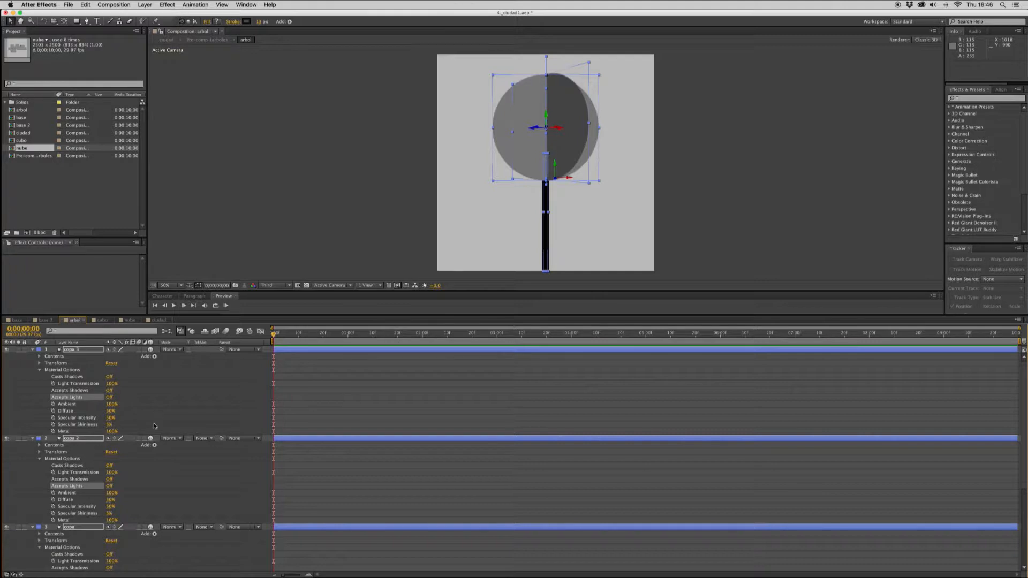
{"action": "left_click", "coordinate": [109, 376]}
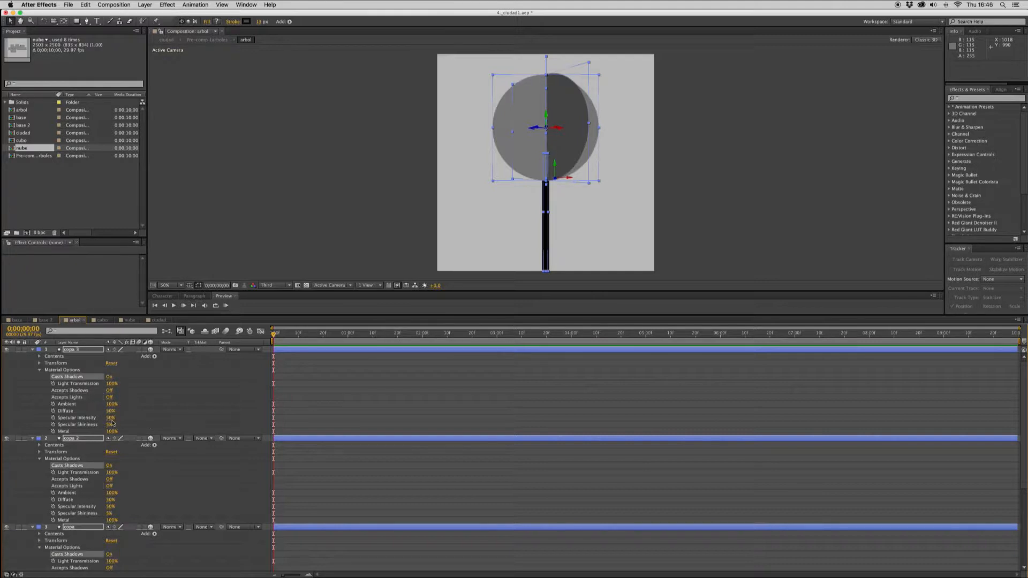
{"action": "left_click", "coordinate": [109, 390]}
{"action": "left_click", "coordinate": [110, 398]}
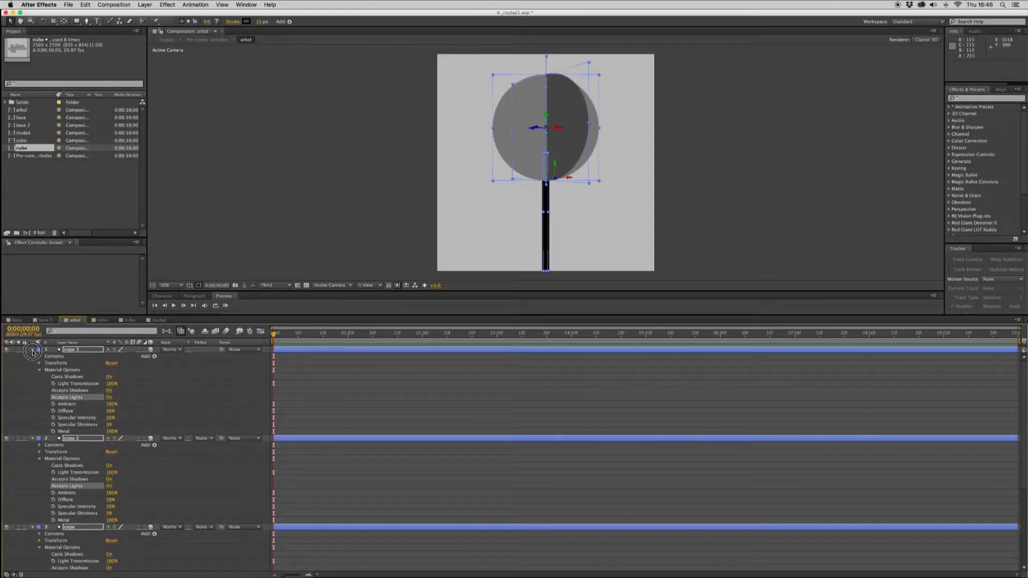
{"action": "key", "text": "u"}
{"action": "left_click", "coordinate": [155, 322]}
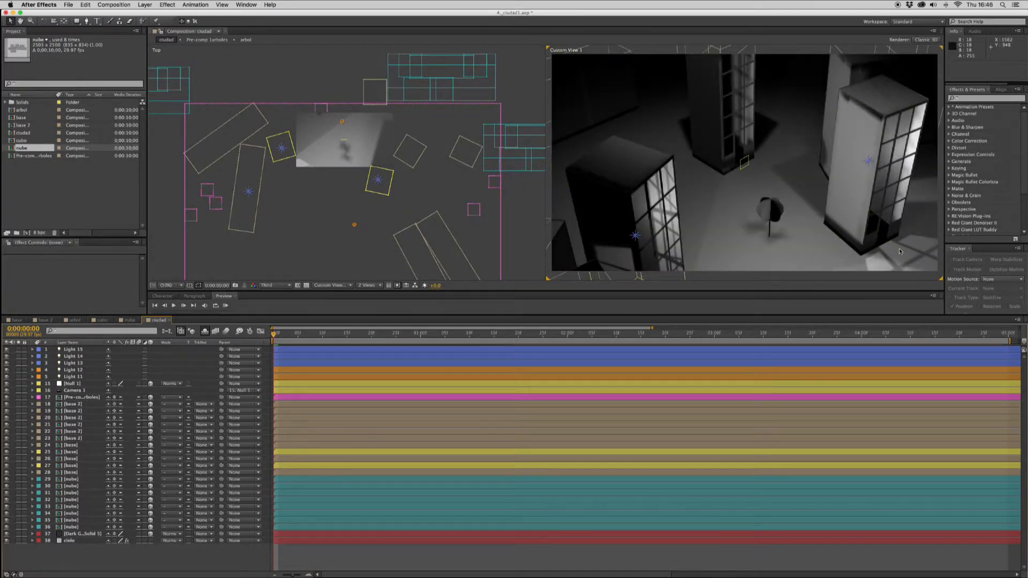
- Examine the lit buildings in a single Custom View 1 viewport and restore the 2 Views layout
{"action": "left_click", "coordinate": [370, 285]}
{"action": "left_click", "coordinate": [502, 391]}
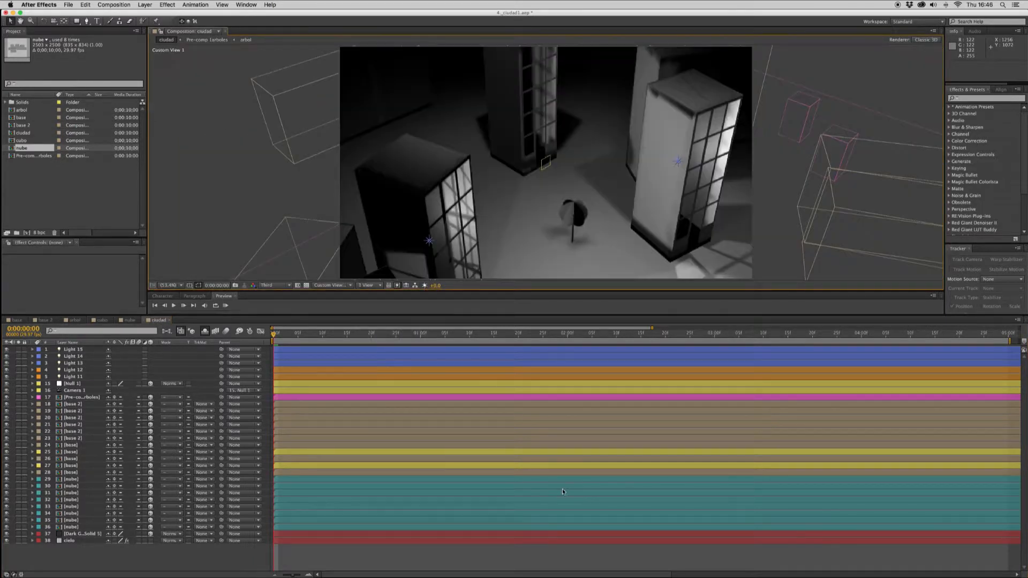
{"action": "left_click", "coordinate": [339, 286]}
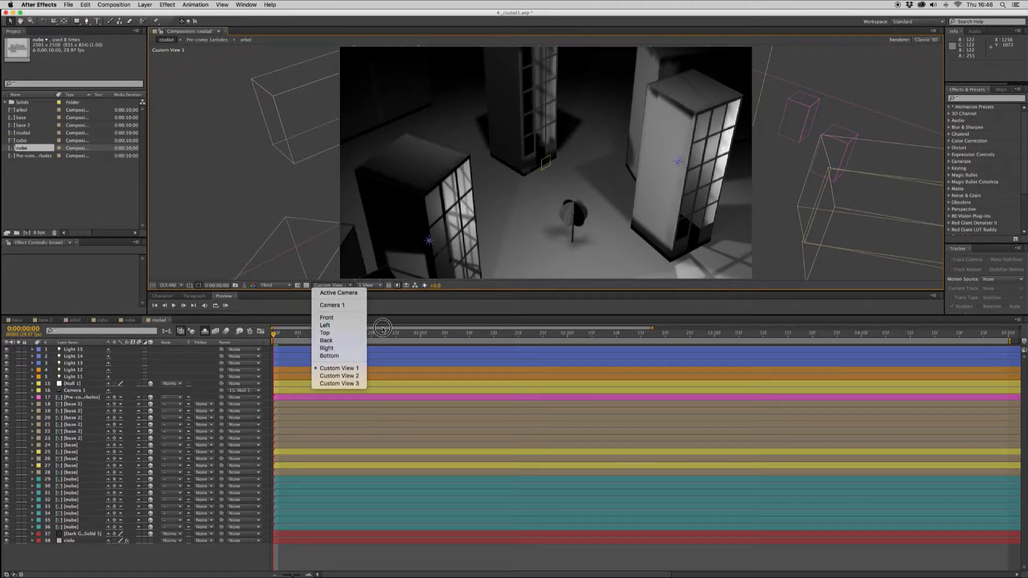
{"action": "left_click", "coordinate": [370, 286]}
{"action": "left_click", "coordinate": [370, 285]}
{"action": "left_click", "coordinate": [373, 300]}
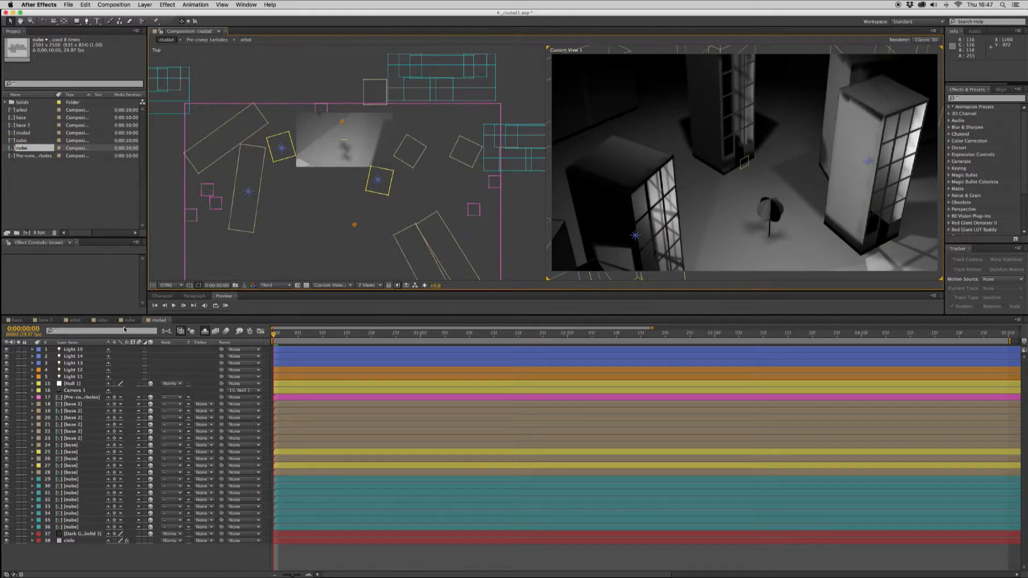
- Open the base composition, select all its layers and expand their Material Options to examine the shadow and light settings
{"action": "left_click", "coordinate": [45, 320]}
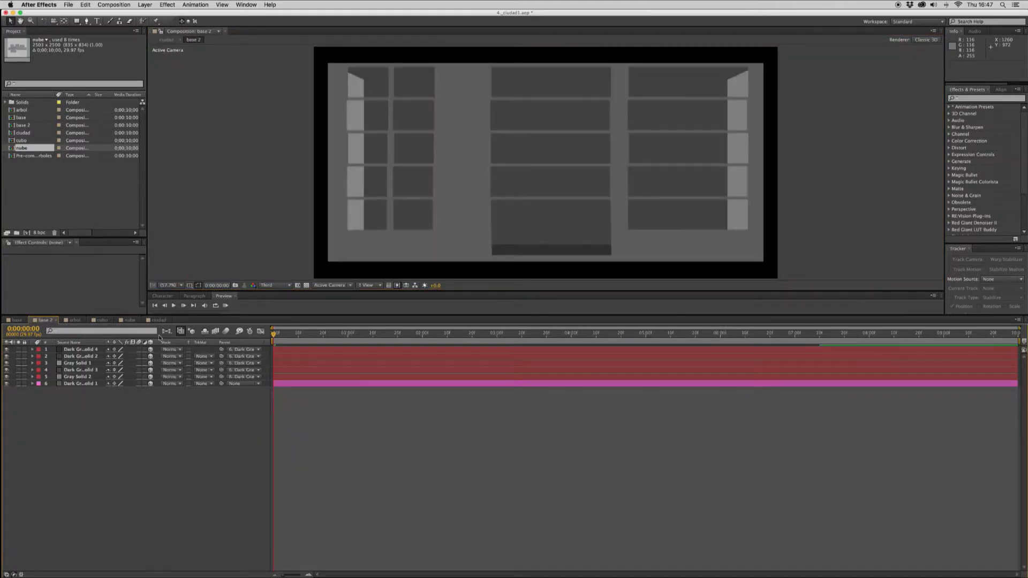
{"action": "left_click", "coordinate": [16, 320]}
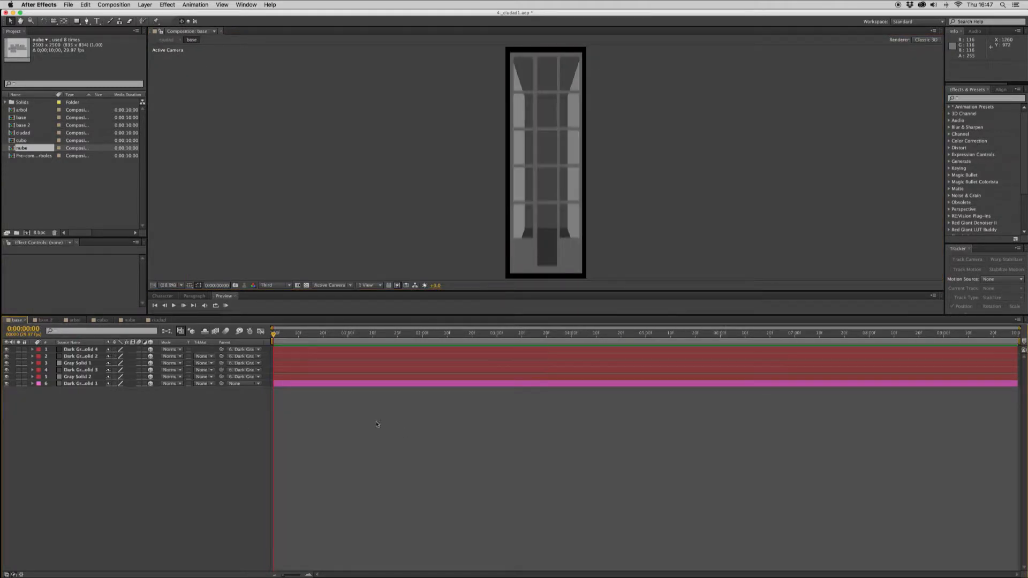
{"action": "key", "text": "super+a"}
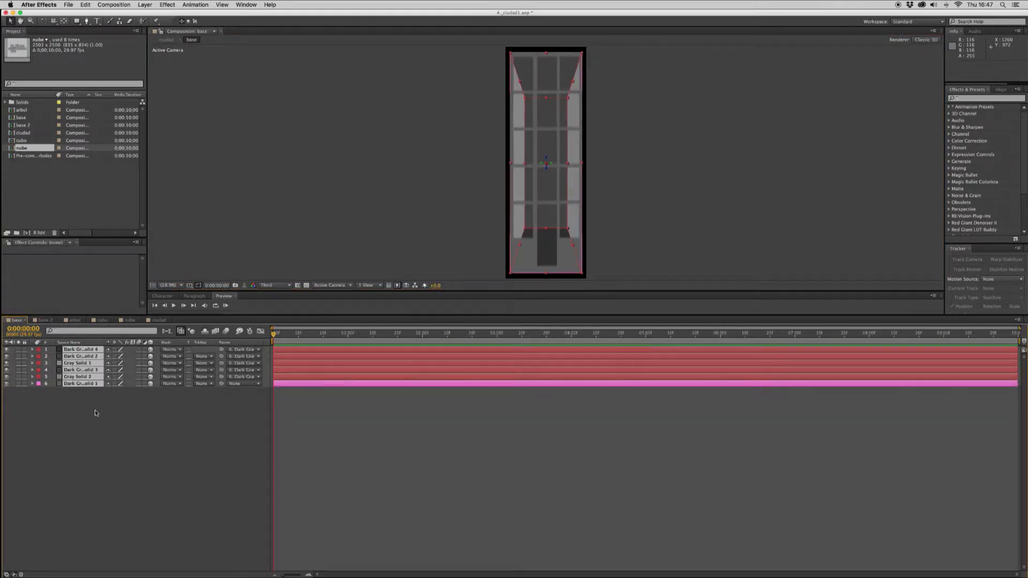
{"action": "left_click", "coordinate": [32, 384]}
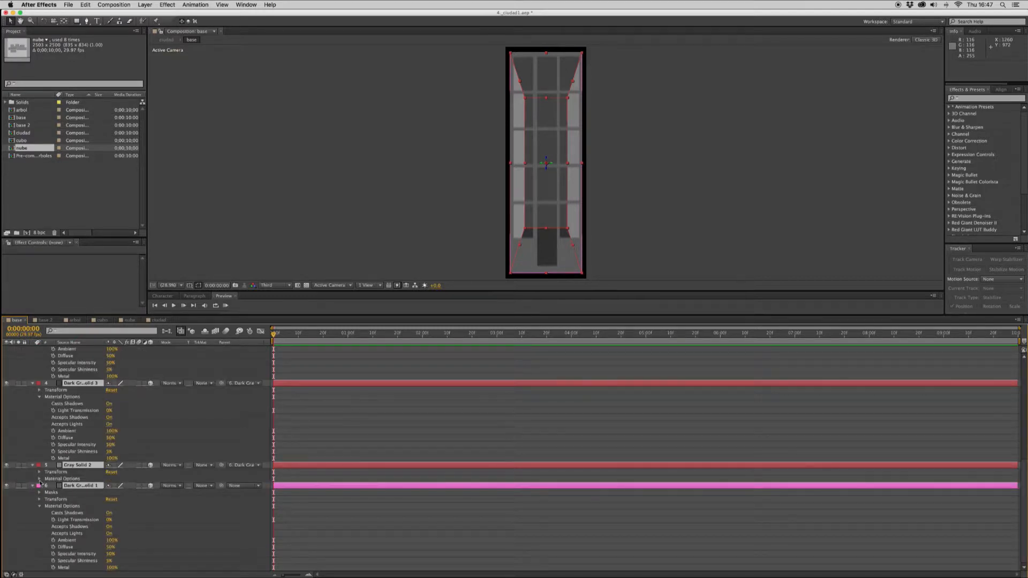
{"action": "key", "text": "super+shift+a"}
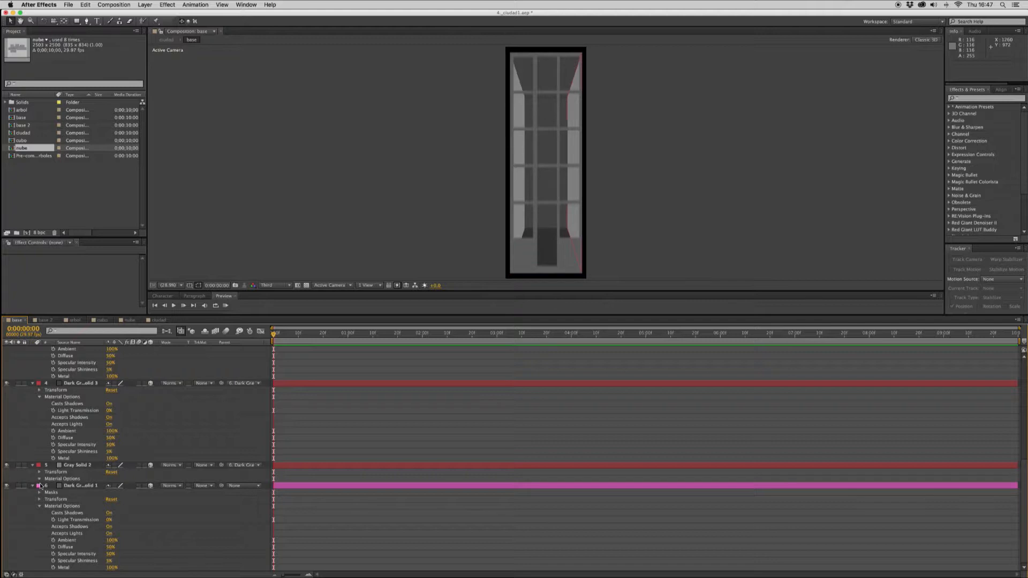
{"action": "left_click", "coordinate": [39, 479]}
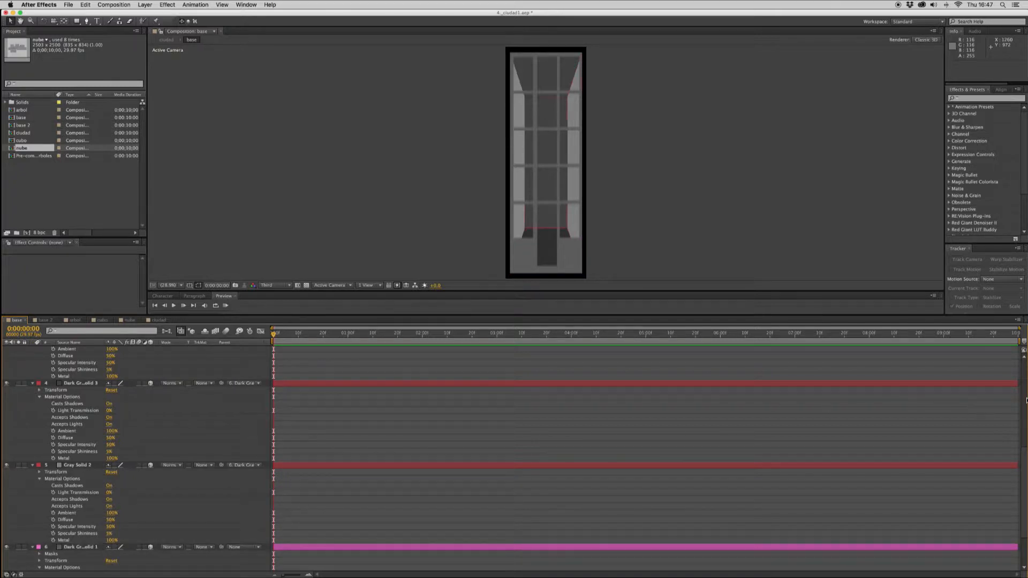
{"action": "scroll", "coordinate": [1026, 400], "scroll_direction": "up", "scroll_amount": 5}
{"action": "scroll", "coordinate": [1025, 431], "scroll_direction": "down", "scroll_amount": 5}
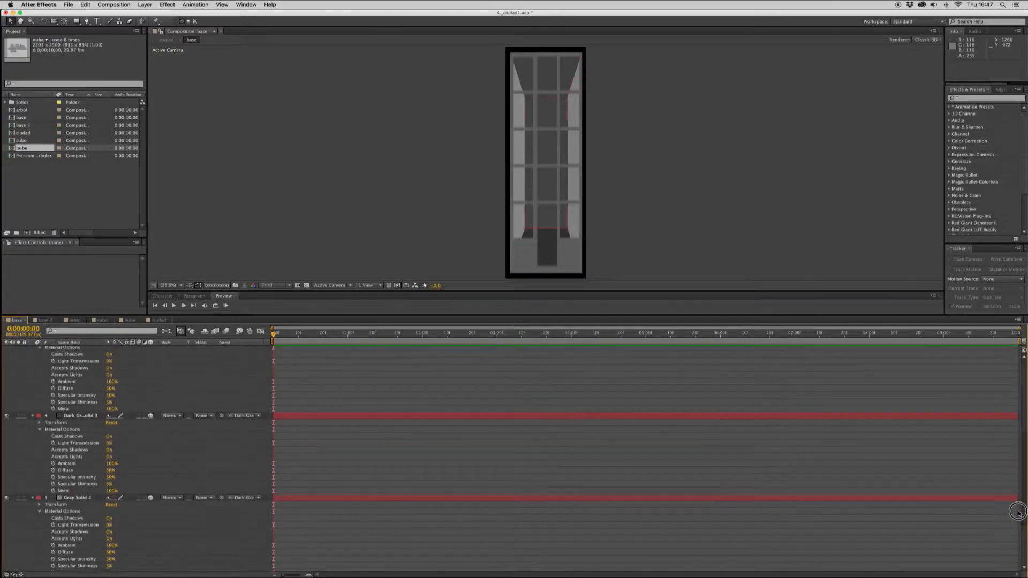
{"action": "scroll", "coordinate": [1020, 517], "scroll_direction": "down", "scroll_amount": 5}
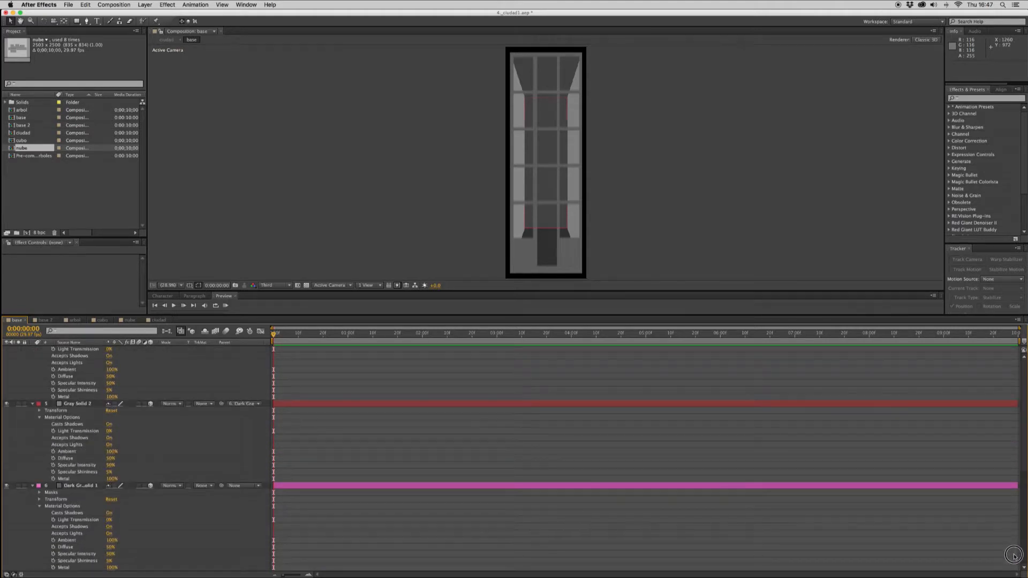
- Set Casts Shadows and Accepts Shadows to Off for all base layers, keep Accepts Lights On, and check the buildings in ciudad
{"action": "key", "text": "super+a"}
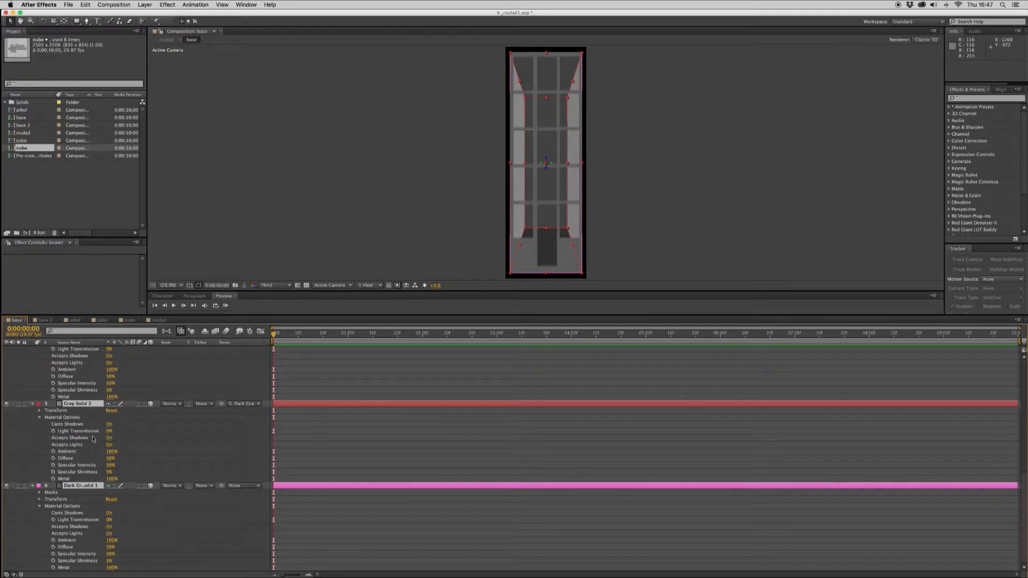
{"action": "left_click", "coordinate": [110, 424]}
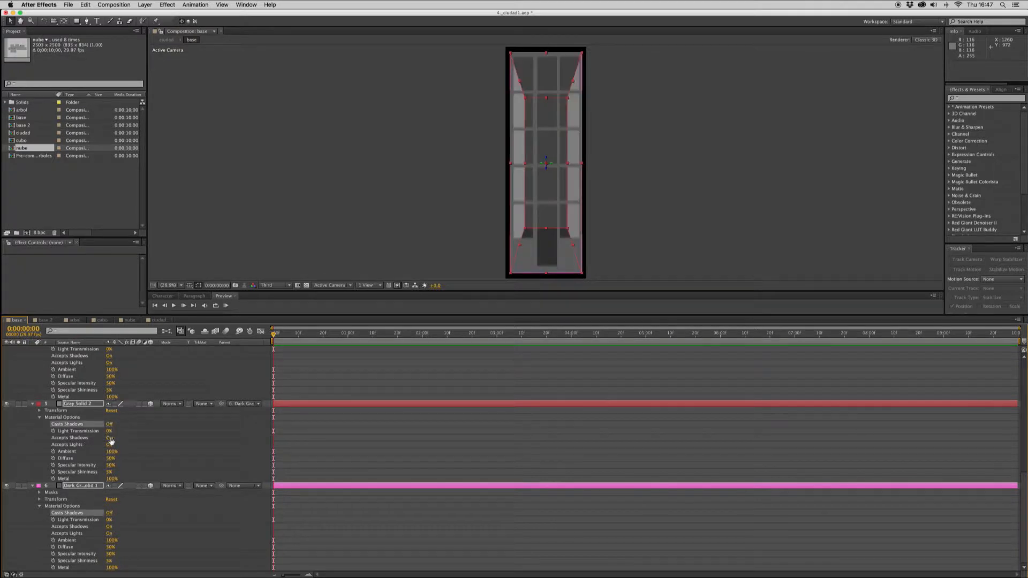
{"action": "left_click", "coordinate": [109, 438]}
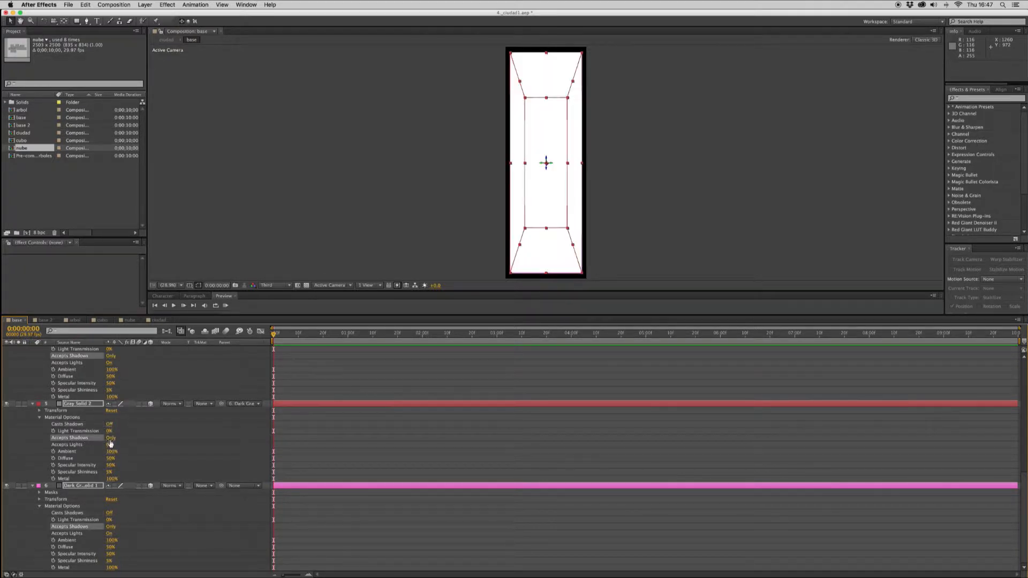
{"action": "left_click", "coordinate": [110, 445]}
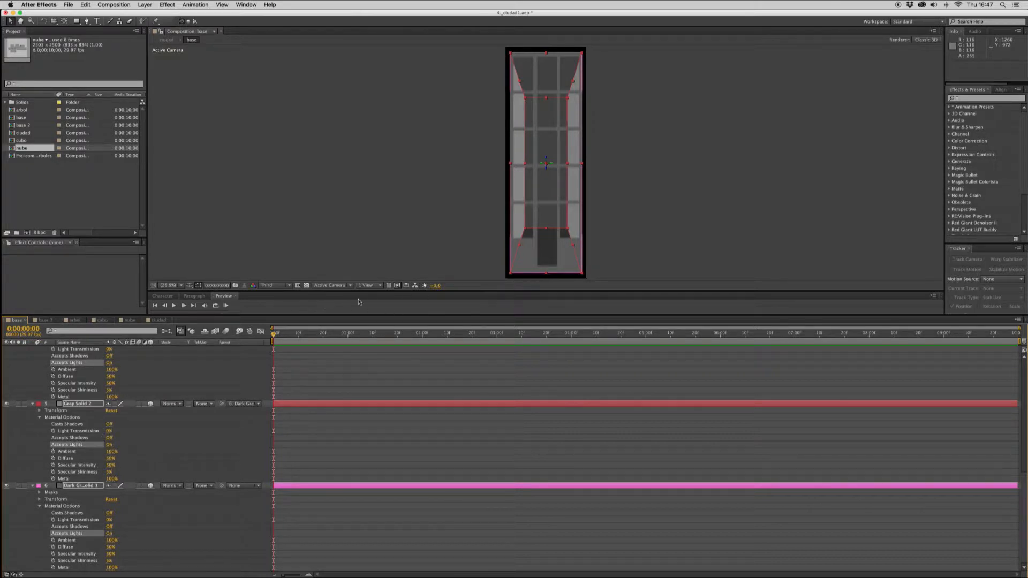
{"action": "left_click", "coordinate": [159, 320]}
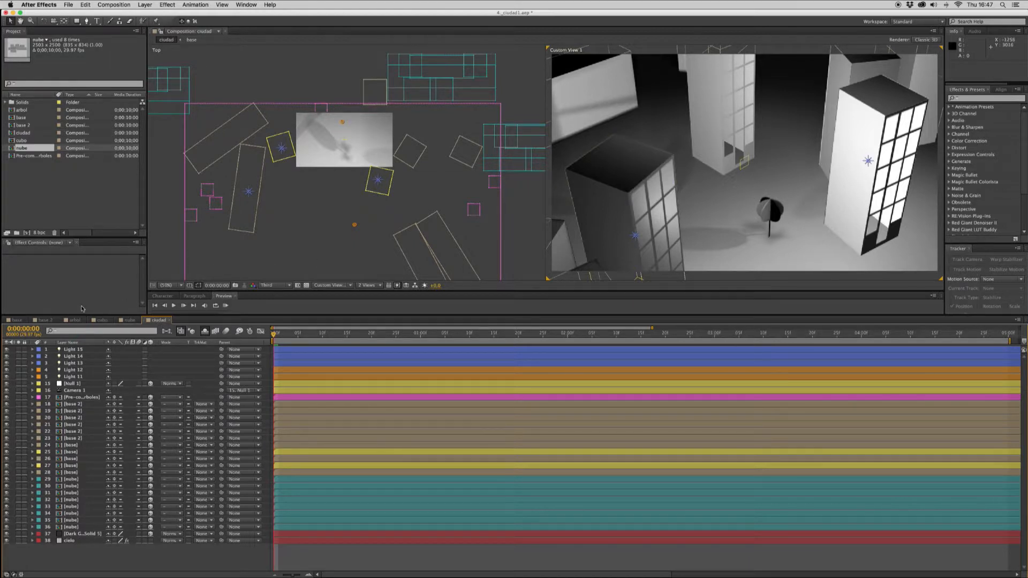
- Restore Casts Shadows and Accepts Shadows to On for all base layers, leaving Accepts Lights On, and return to ciudad
{"action": "left_click", "coordinate": [16, 320]}
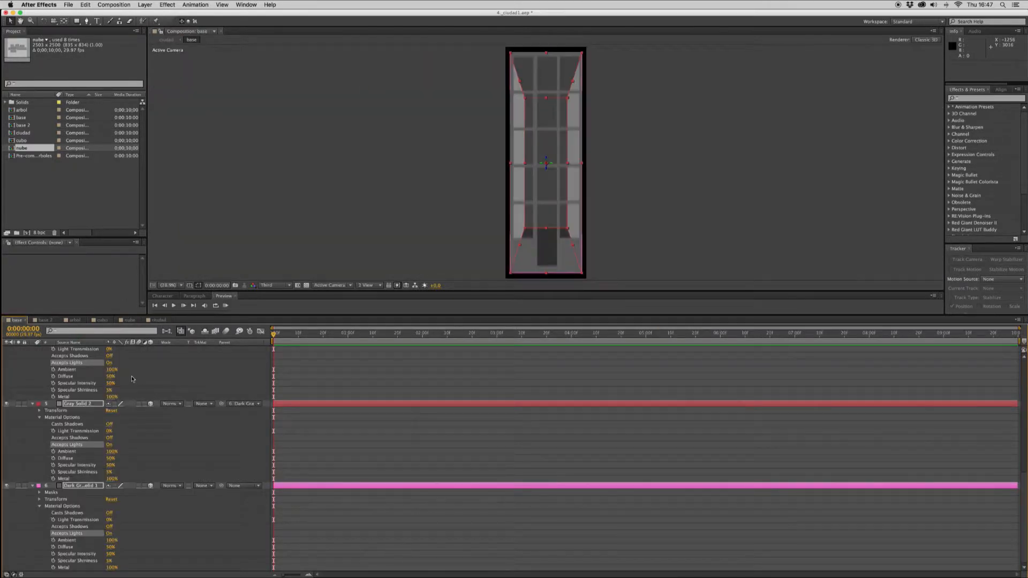
{"action": "left_click", "coordinate": [110, 425]}
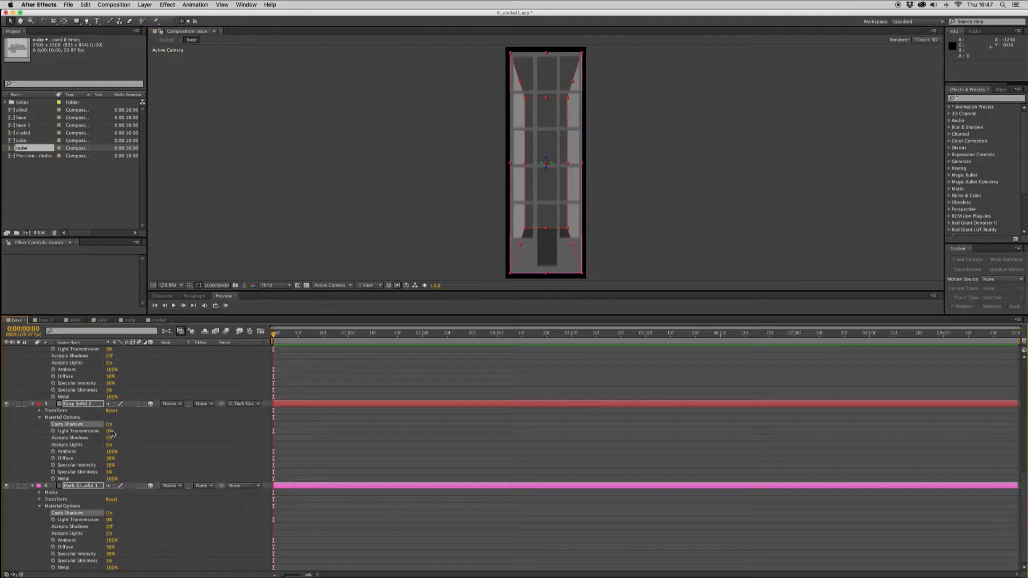
{"action": "left_click", "coordinate": [112, 439]}
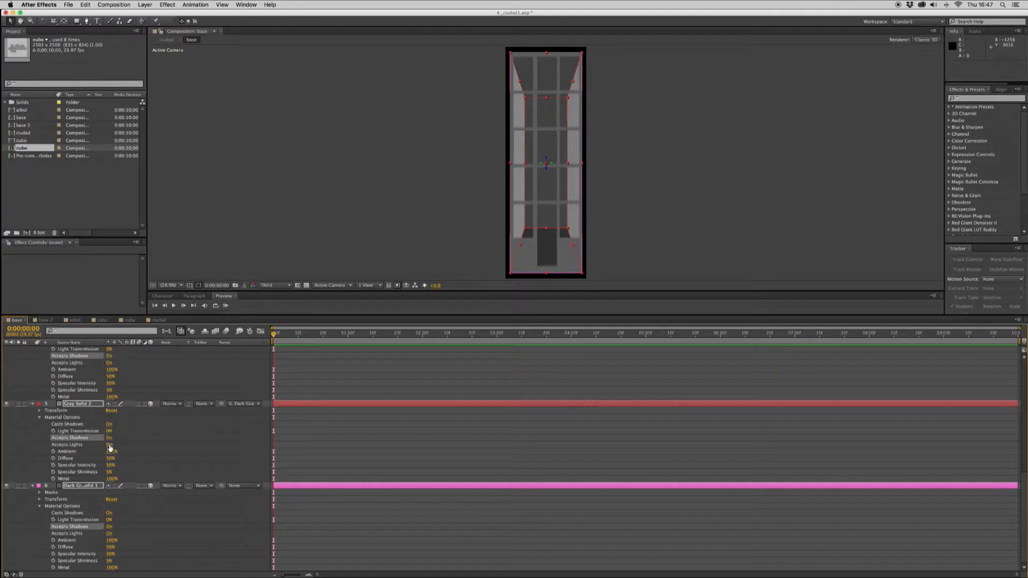
{"action": "left_click", "coordinate": [110, 445]}
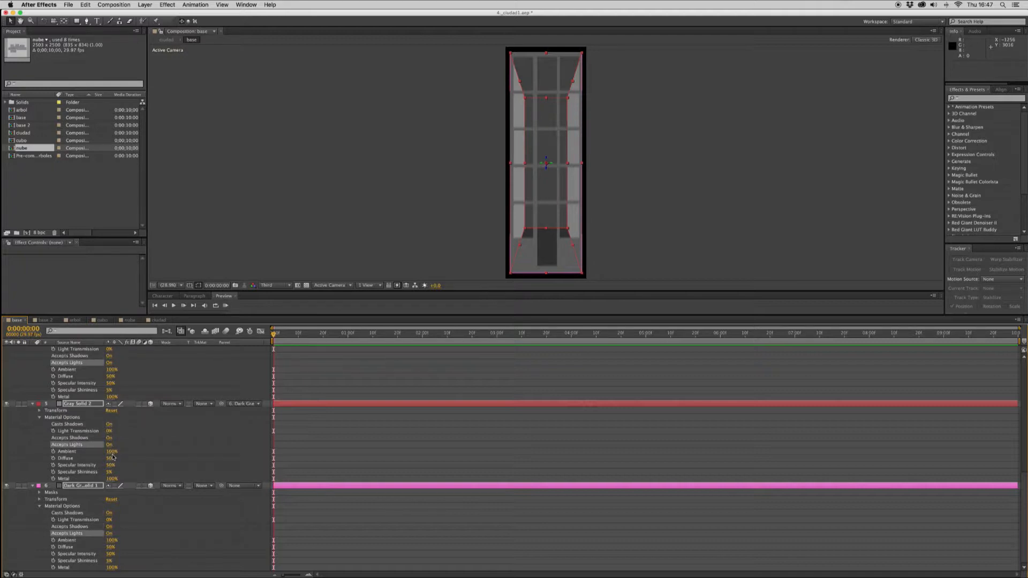
{"action": "left_click", "coordinate": [159, 319]}
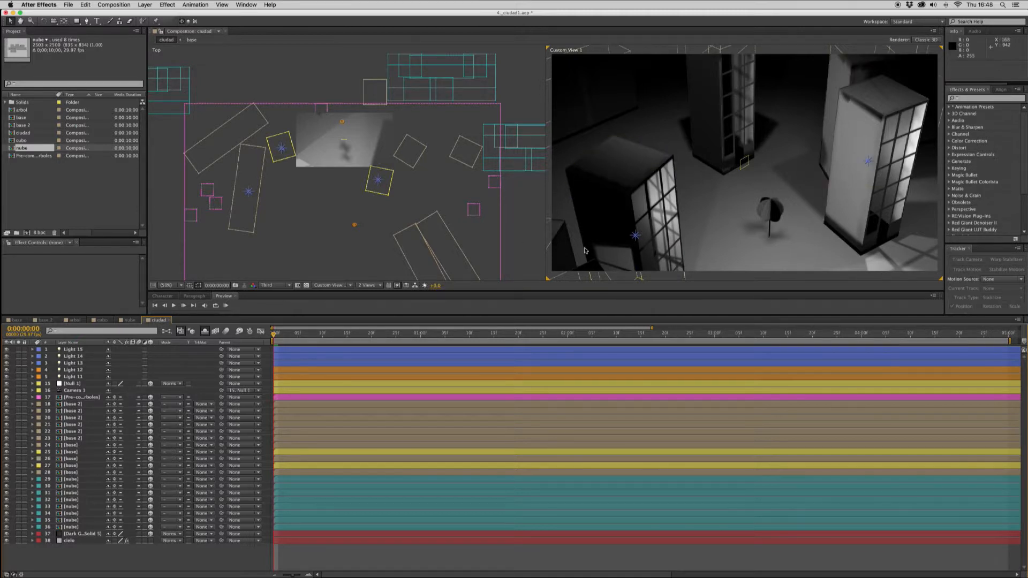
- Switch the Custom View 1 viewport to Active Camera, clear the layer selection and move the current time to 0:00:00:08
{"action": "left_click", "coordinate": [737, 280]}
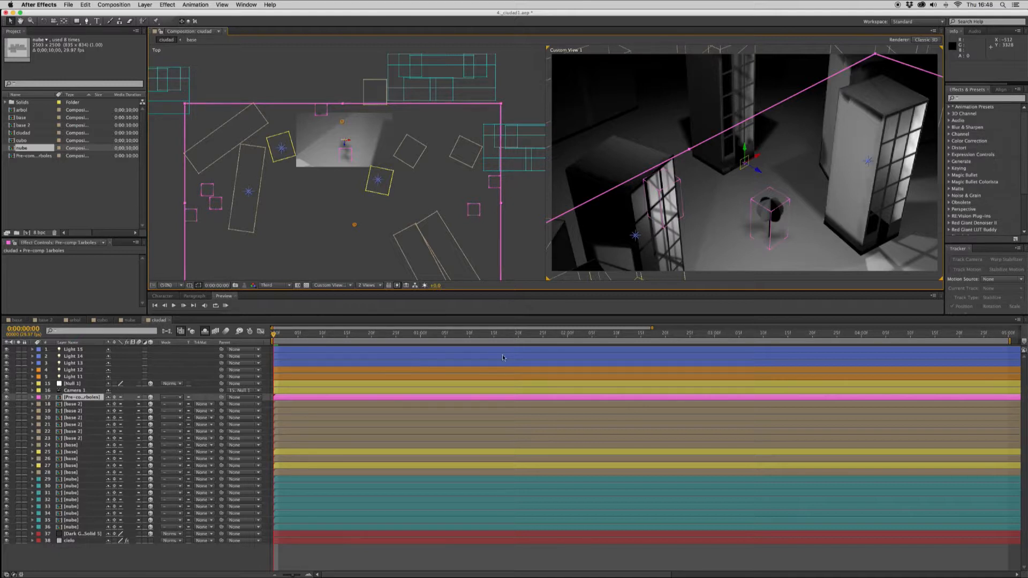
{"action": "left_click", "coordinate": [330, 285]}
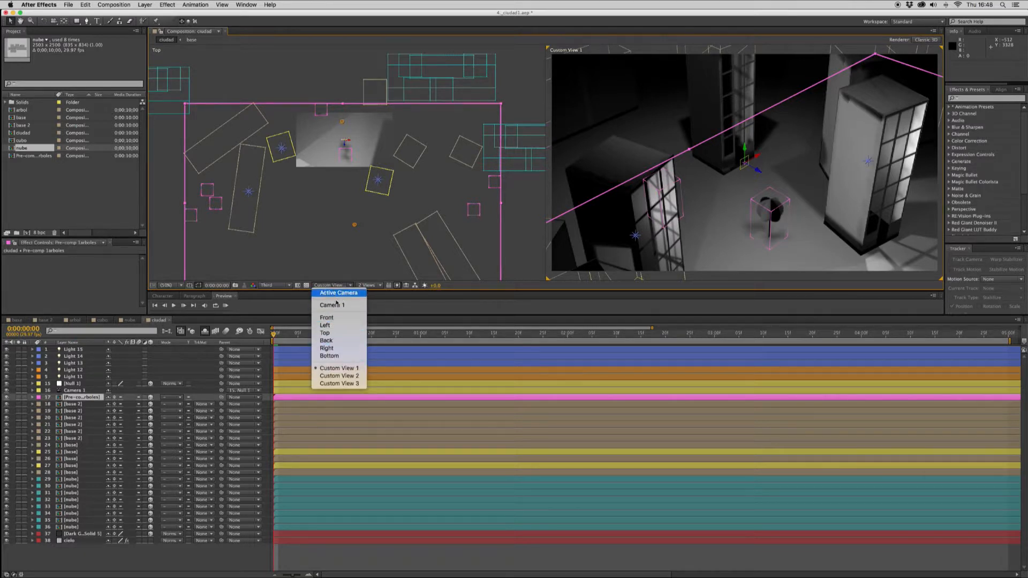
{"action": "left_click", "coordinate": [337, 293]}
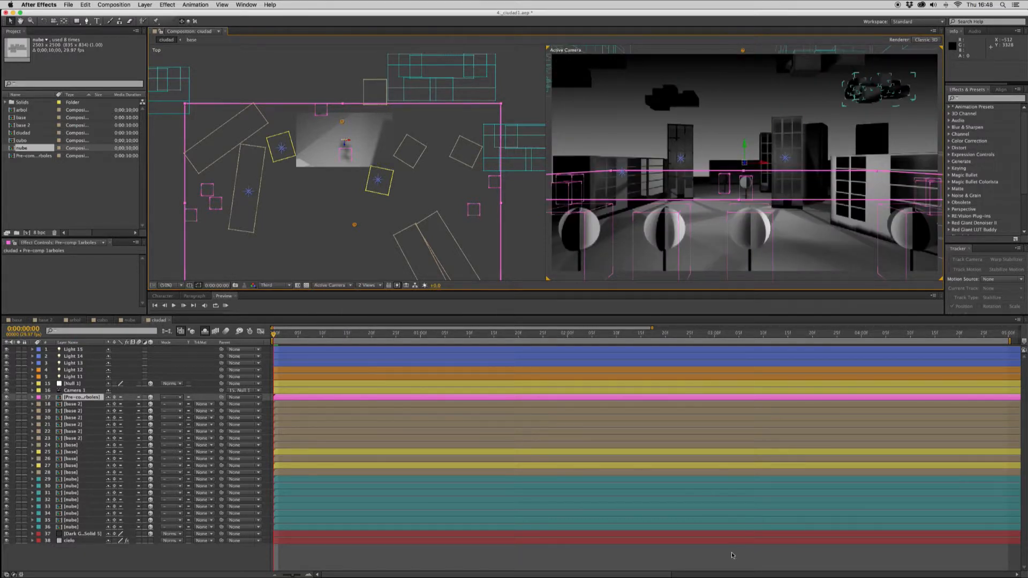
{"action": "left_click", "coordinate": [739, 566]}
{"action": "left_click", "coordinate": [738, 517]}
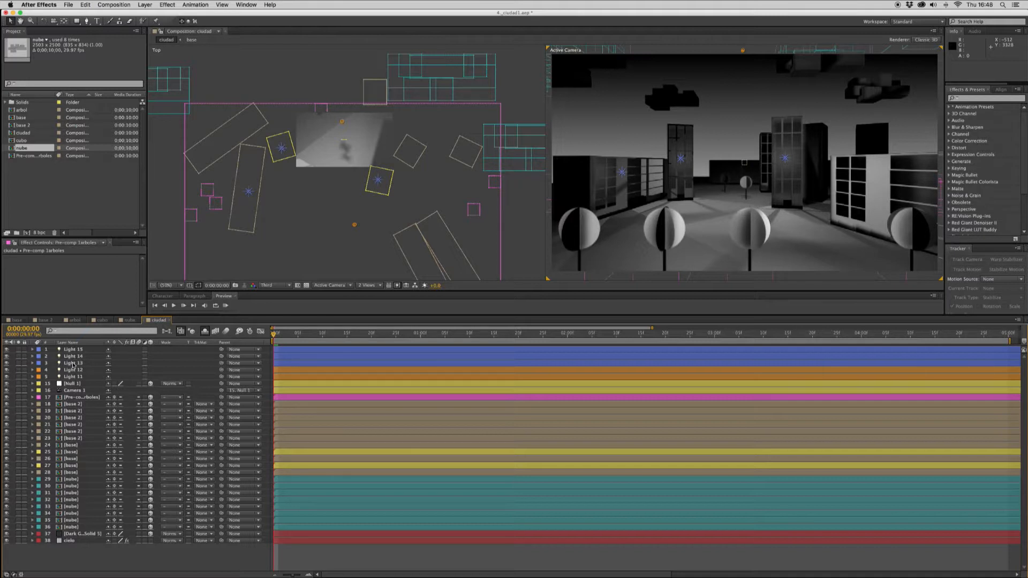
{"action": "left_click", "coordinate": [619, 421]}
{"action": "left_click", "coordinate": [315, 336]}
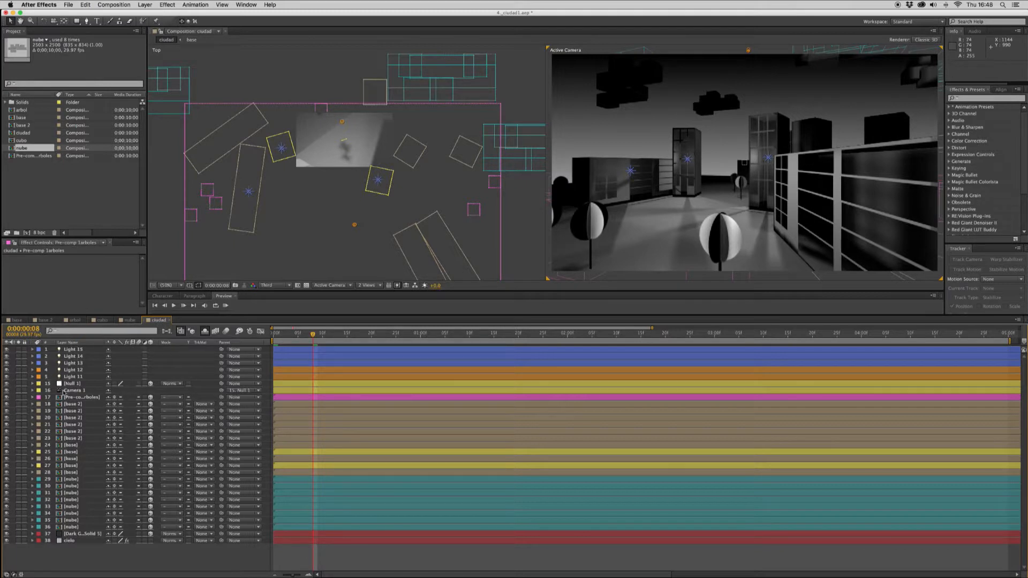
- Turn off and hide Lights 11 to 15 as shy layers, and enable and unhide Lights 2 to 10 in the timeline
{"action": "left_click", "coordinate": [205, 332]}
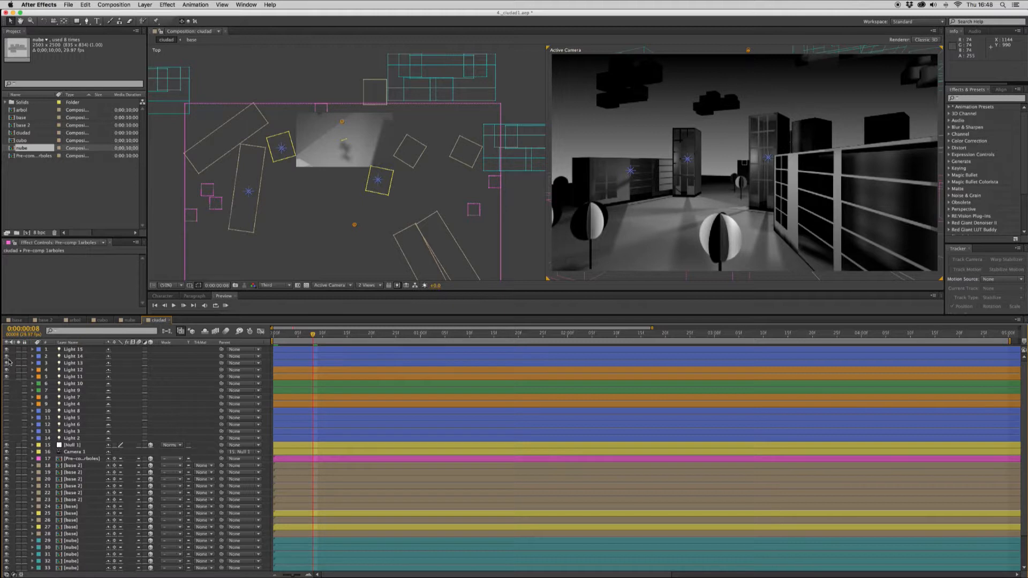
{"action": "left_click_drag", "start_coordinate": [7, 349], "coordinate": [9, 441]}
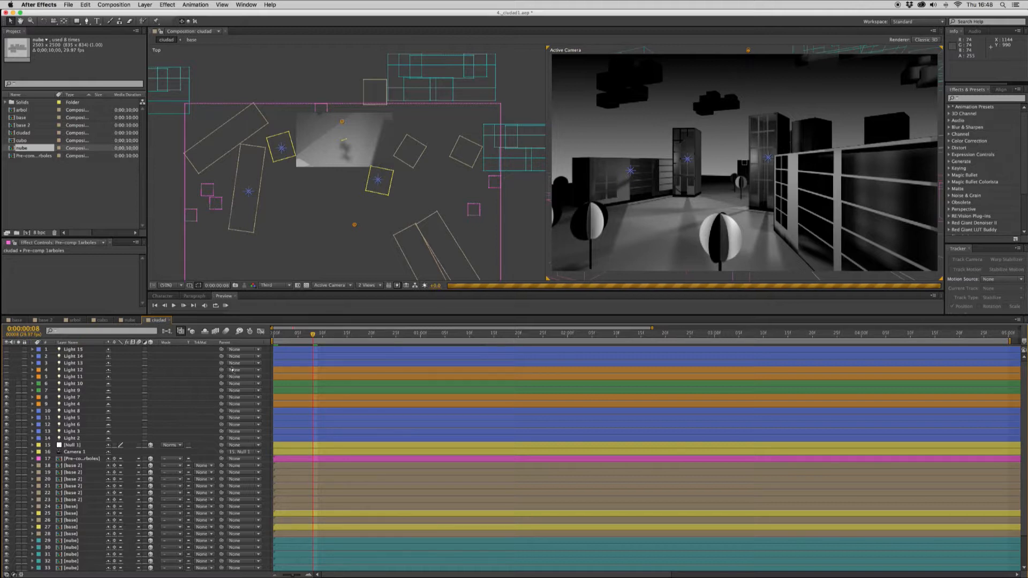
{"action": "left_click_drag", "start_coordinate": [109, 350], "coordinate": [108, 432]}
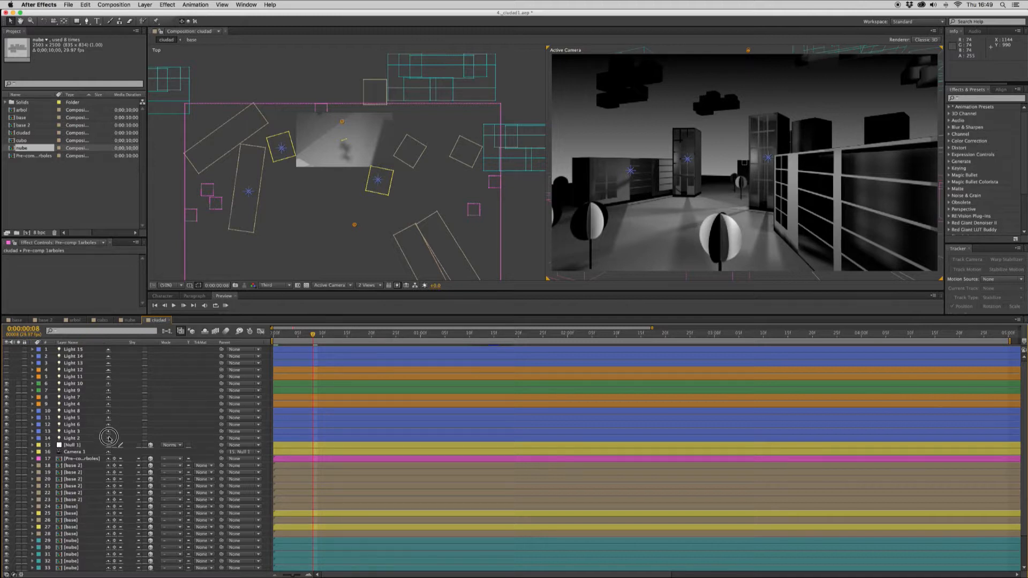
{"action": "left_click", "coordinate": [205, 331]}
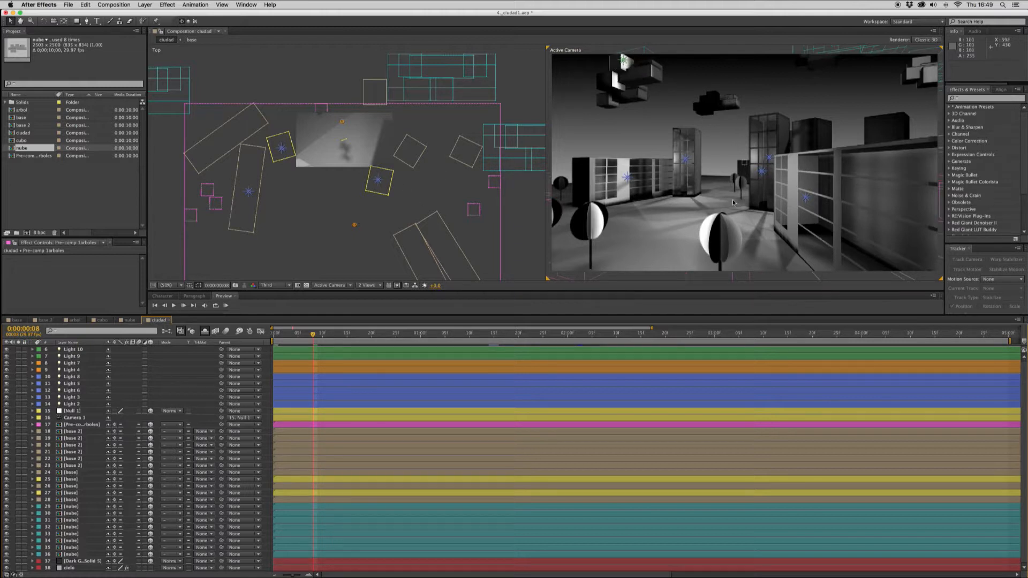
- Select the green cloud lights and move Light 9 about 24 units along Z in the Top view
{"action": "left_click", "coordinate": [624, 60]}
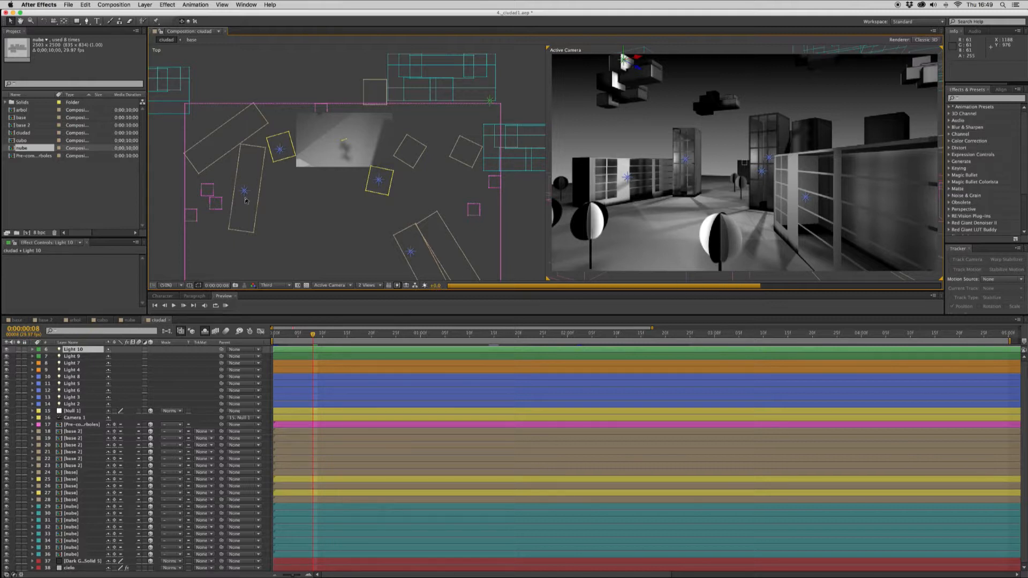
{"action": "left_click", "coordinate": [490, 104]}
{"action": "left_click_drag", "start_coordinate": [491, 100], "coordinate": [489, 81]}
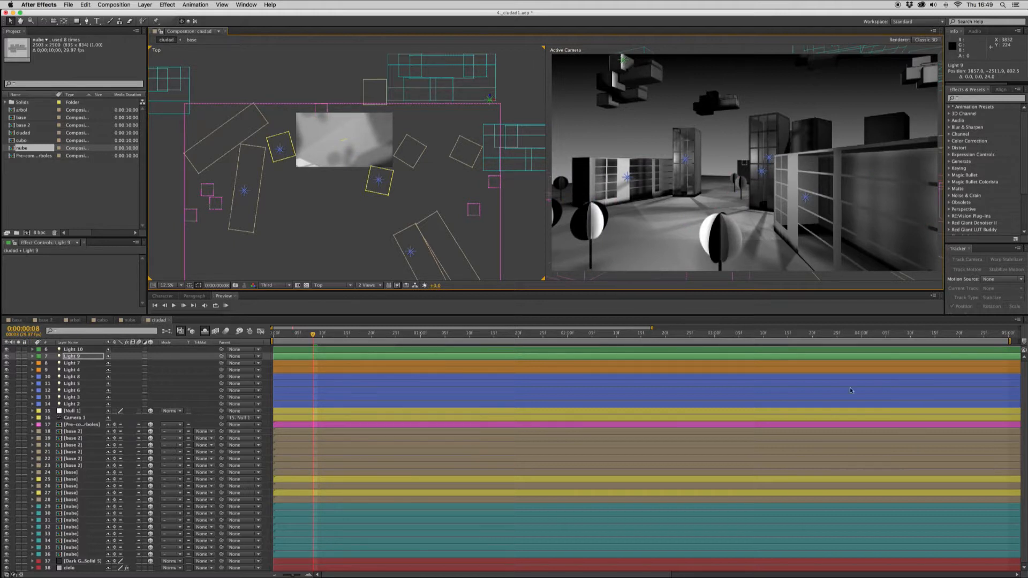
- Check the city lighting through the active camera at 0:00:00:02 and 0:00:00:29 and return to the first frame
{"action": "left_click", "coordinate": [283, 334]}
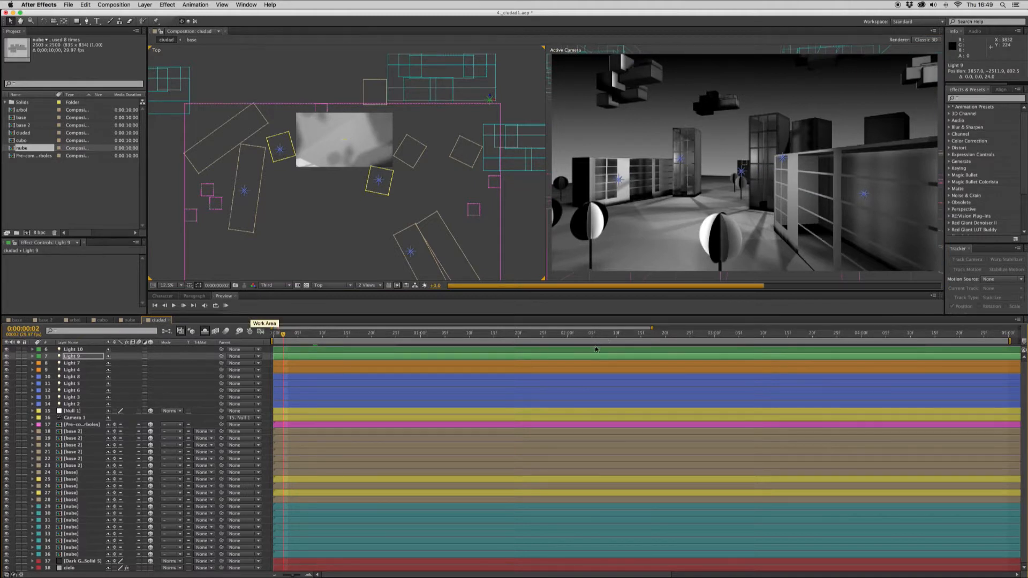
{"action": "left_click_drag", "start_coordinate": [409, 335], "coordinate": [416, 334]}
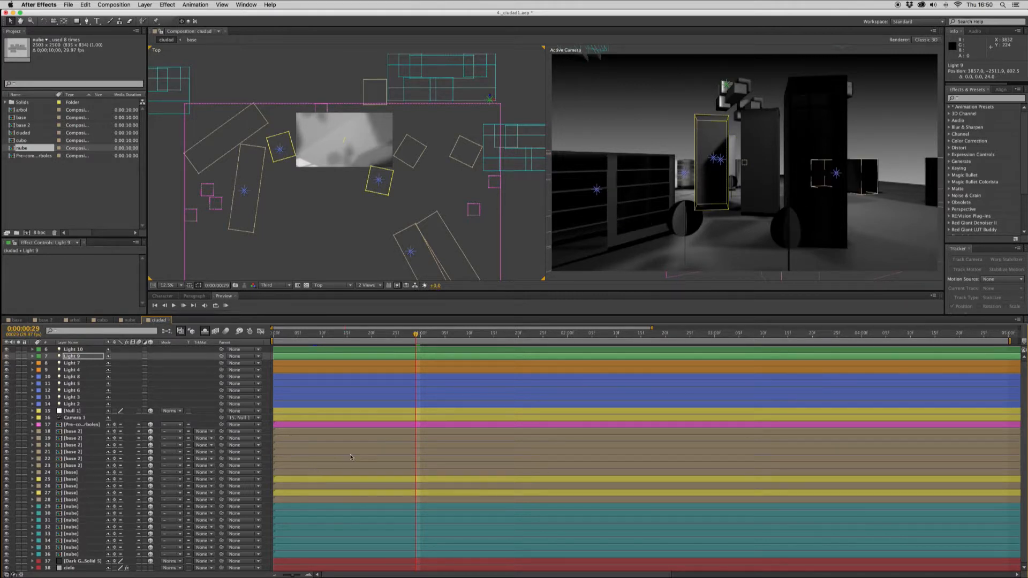
{"action": "key", "text": "KP_0"}
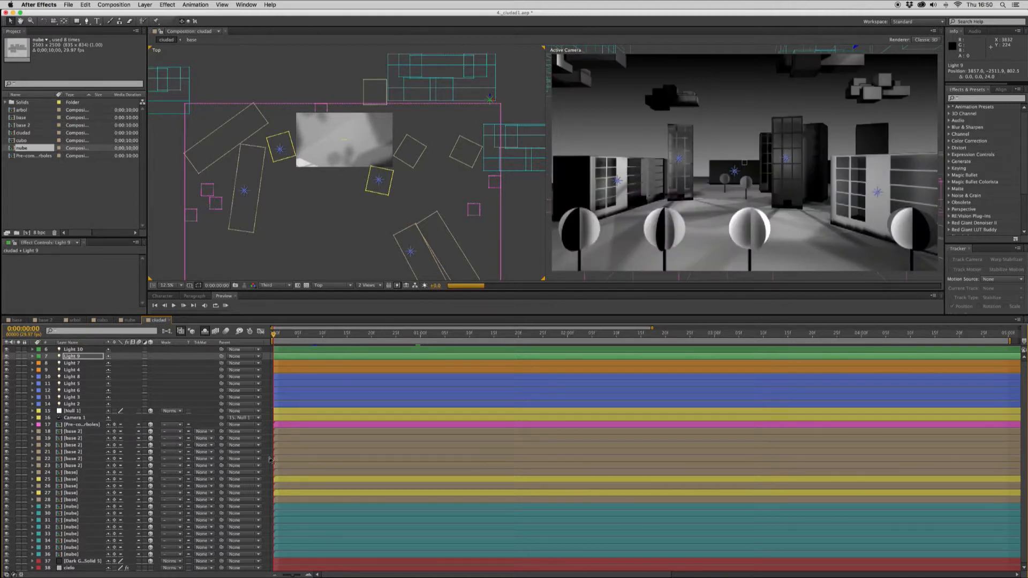
- Pre-compose the six base 2 layers into a new composition named Pre-comp 1base2, moving all attributes into it
{"action": "left_click_drag", "start_coordinate": [265, 473], "coordinate": [262, 431]}
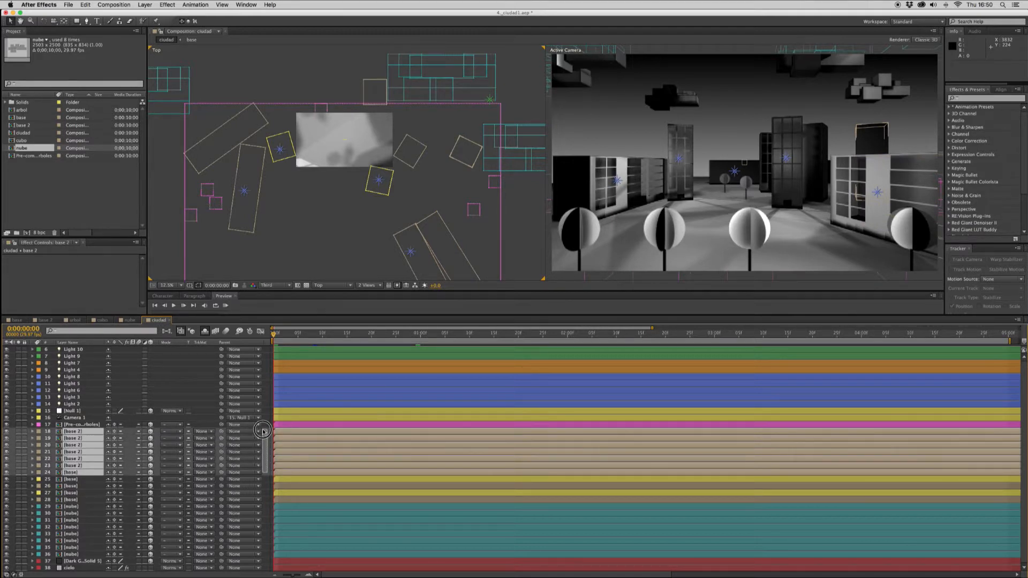
{"action": "left_click_drag", "start_coordinate": [263, 431], "coordinate": [263, 432]}
{"action": "left_click_drag", "start_coordinate": [269, 467], "coordinate": [264, 432]}
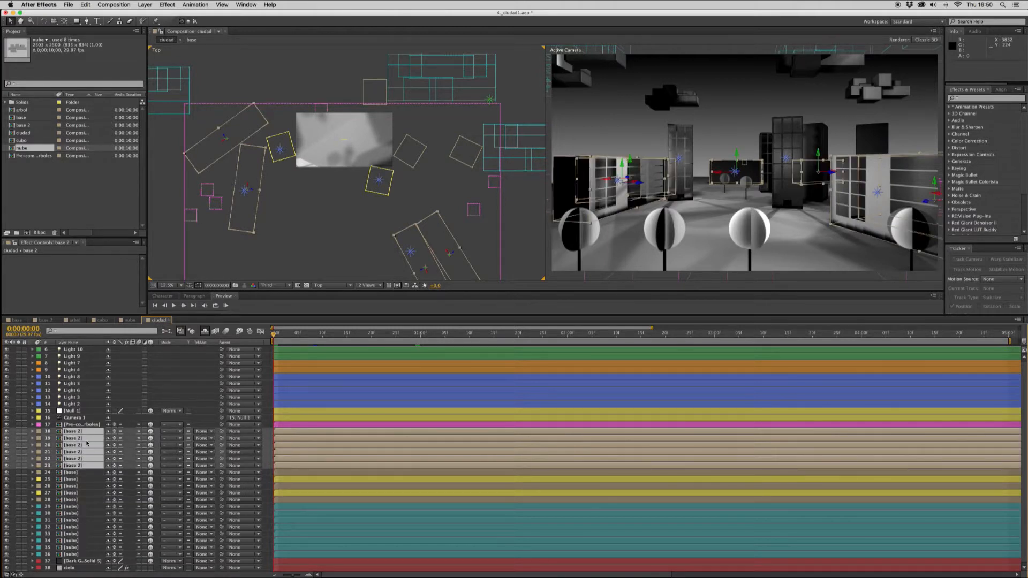
{"action": "left_click", "coordinate": [145, 5]}
{"action": "left_click", "coordinate": [161, 272]}
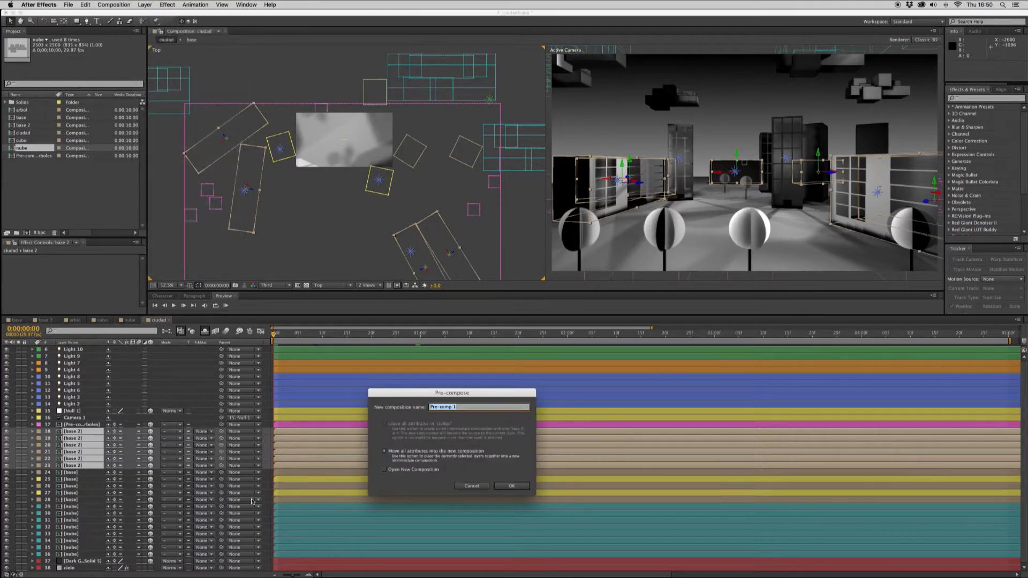
{"action": "left_click", "coordinate": [459, 407]}
{"action": "type", "text": "base2"}
{"action": "key", "text": "Return"}
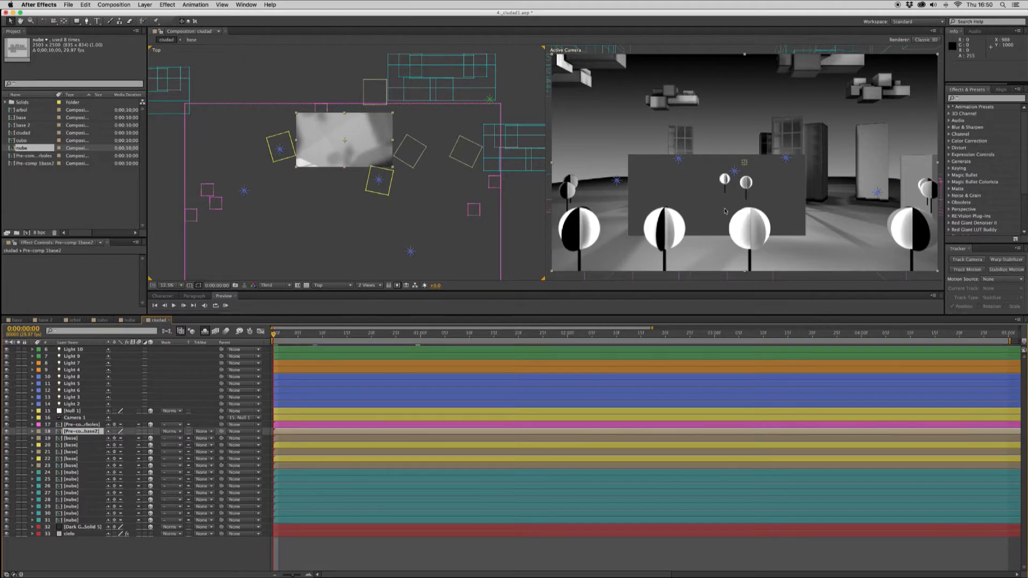
- Make the Pre-comp 1base2 layer 3D with collapsed transformations and give it the Fuchsia label
{"action": "left_click", "coordinate": [151, 431]}
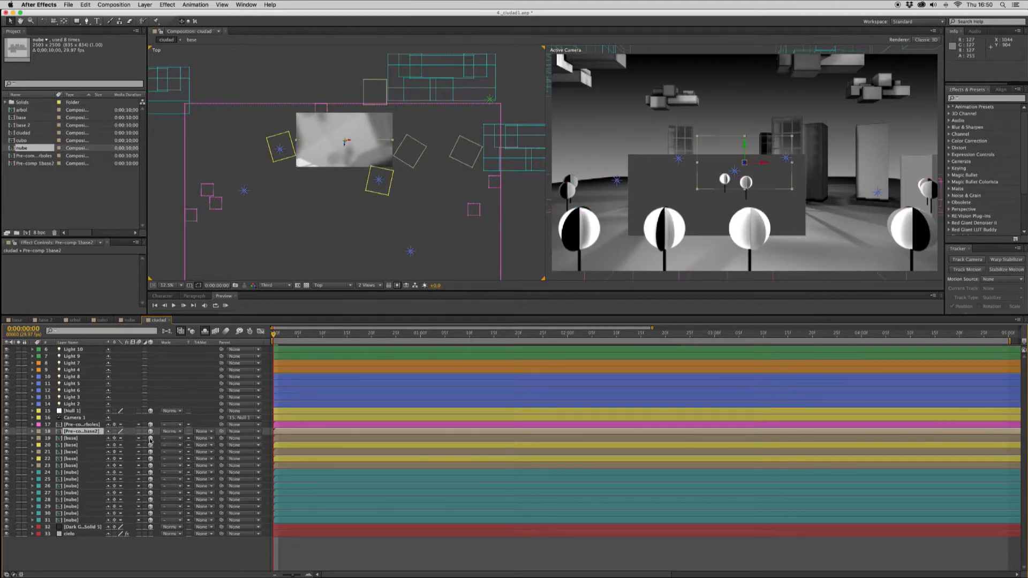
{"action": "left_click", "coordinate": [114, 432]}
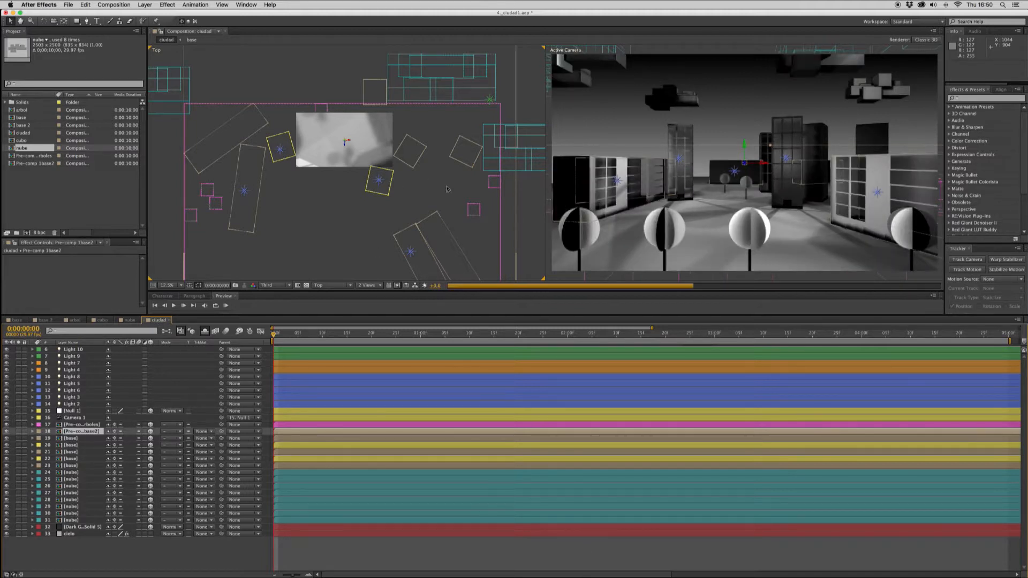
{"action": "left_click", "coordinate": [842, 277]}
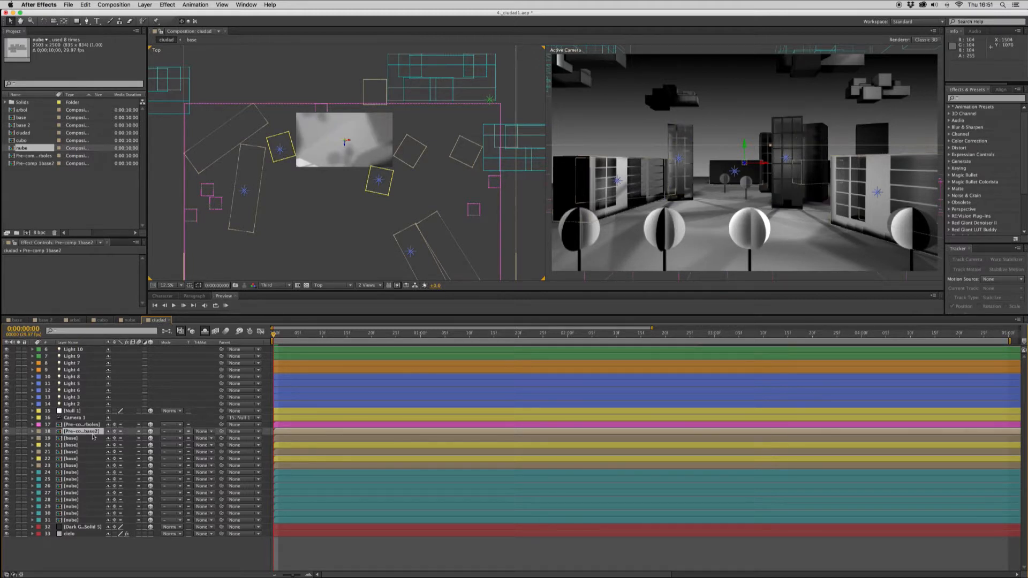
{"action": "left_click", "coordinate": [39, 432]}
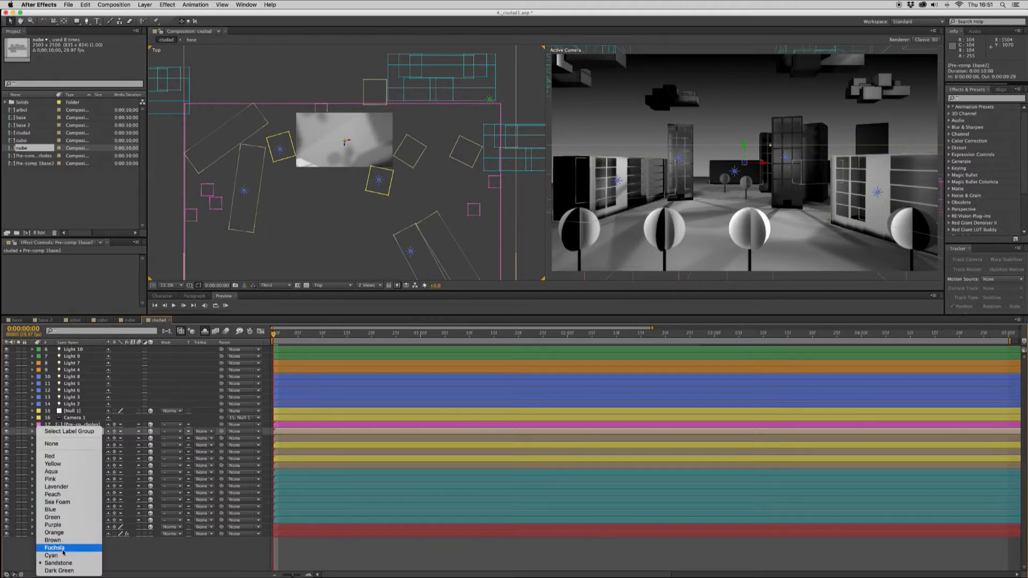
{"action": "left_click", "coordinate": [59, 510]}
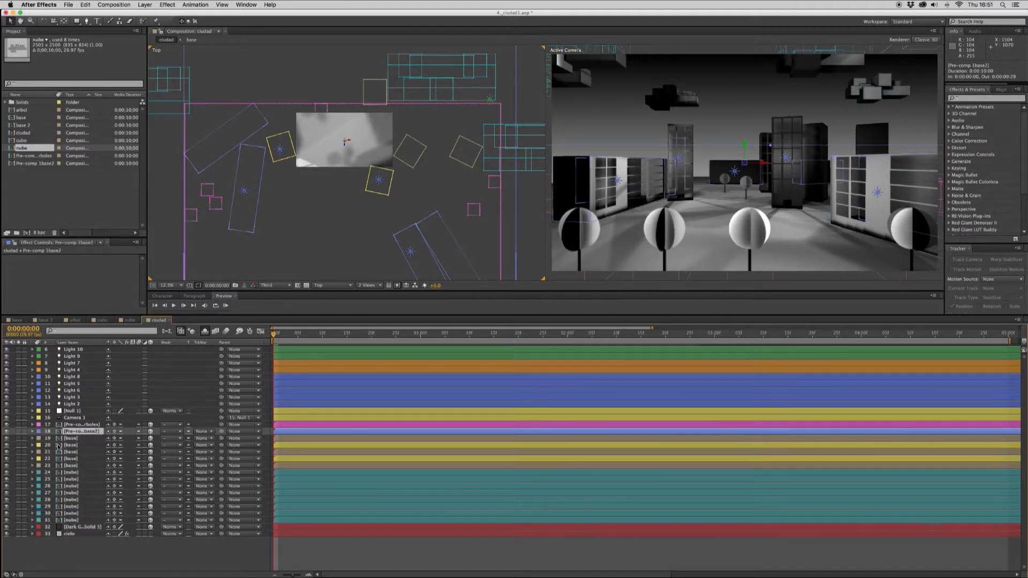
{"action": "left_click", "coordinate": [39, 432]}
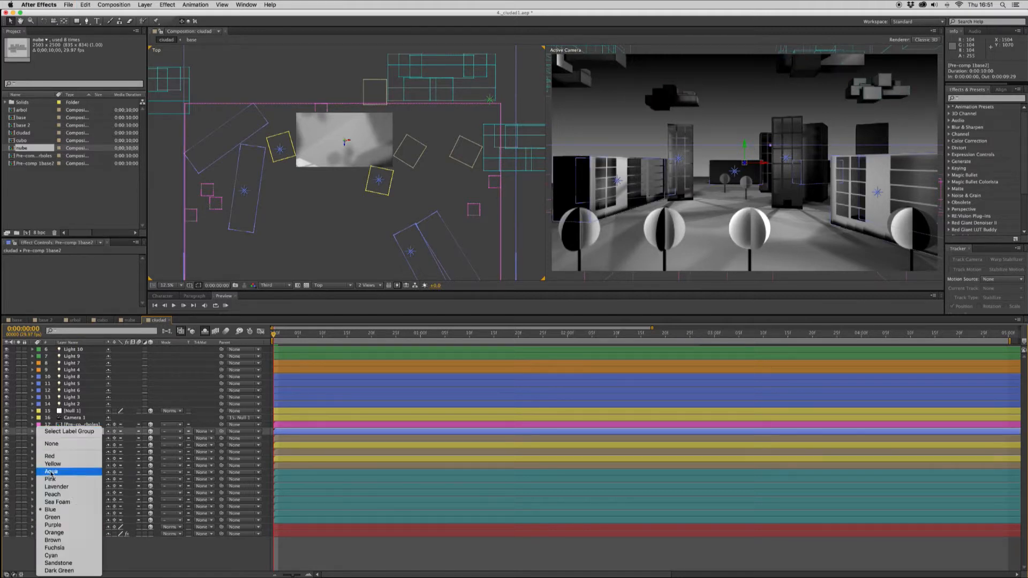
{"action": "left_click", "coordinate": [60, 550]}
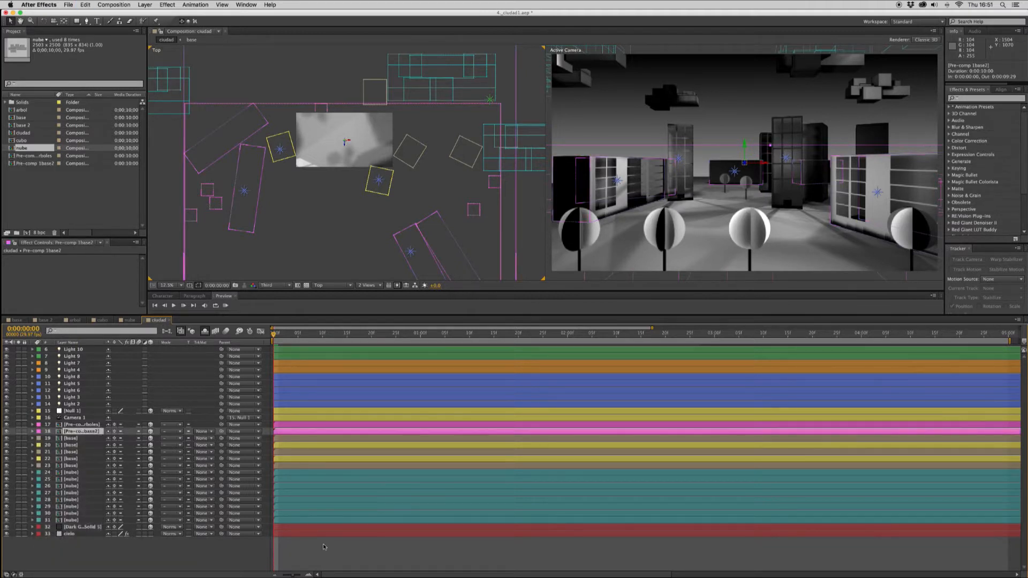
- Inspect the contents of Pre-comp 1base2 at 0:00:02:04, with transparency grids on and Active Camera at 12.5%, and return to ciudad
{"action": "left_click", "coordinate": [83, 425]}
{"action": "left_click", "coordinate": [92, 432]}
{"action": "double_click", "coordinate": [90, 432]}
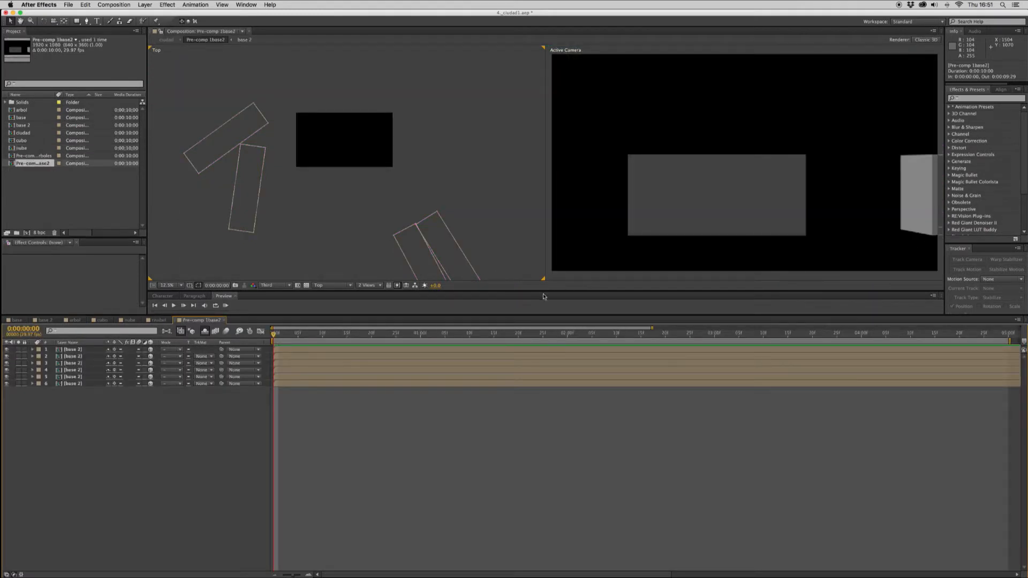
{"action": "left_click", "coordinate": [307, 286]}
{"action": "left_click", "coordinate": [574, 223]}
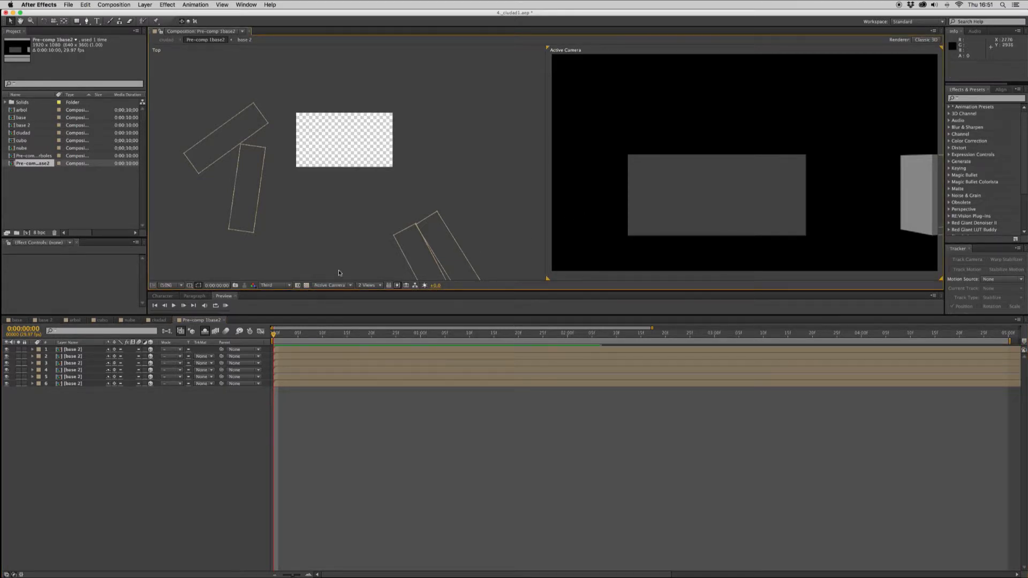
{"action": "left_click", "coordinate": [306, 285]}
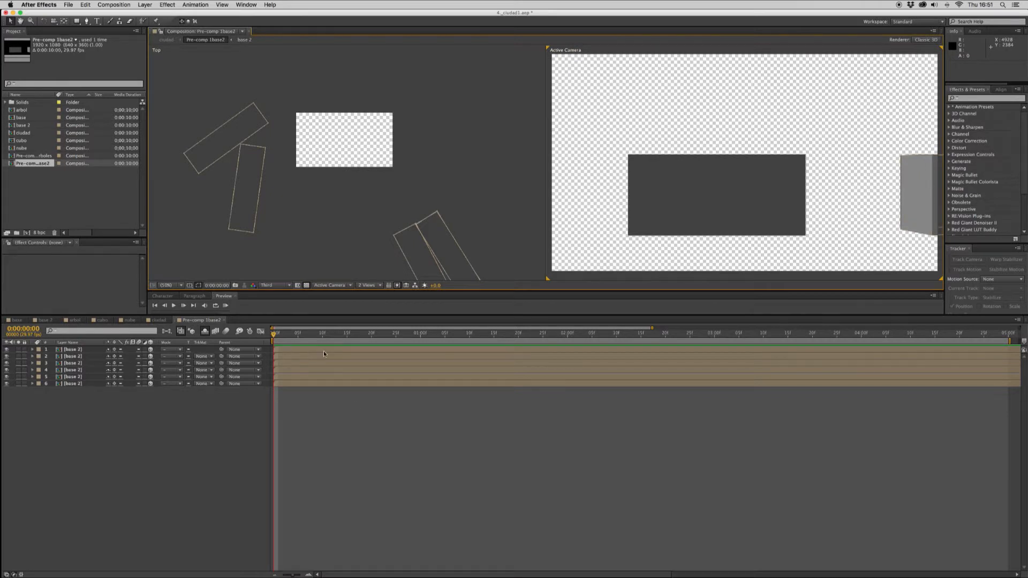
{"action": "left_click_drag", "start_coordinate": [350, 344], "coordinate": [588, 343]}
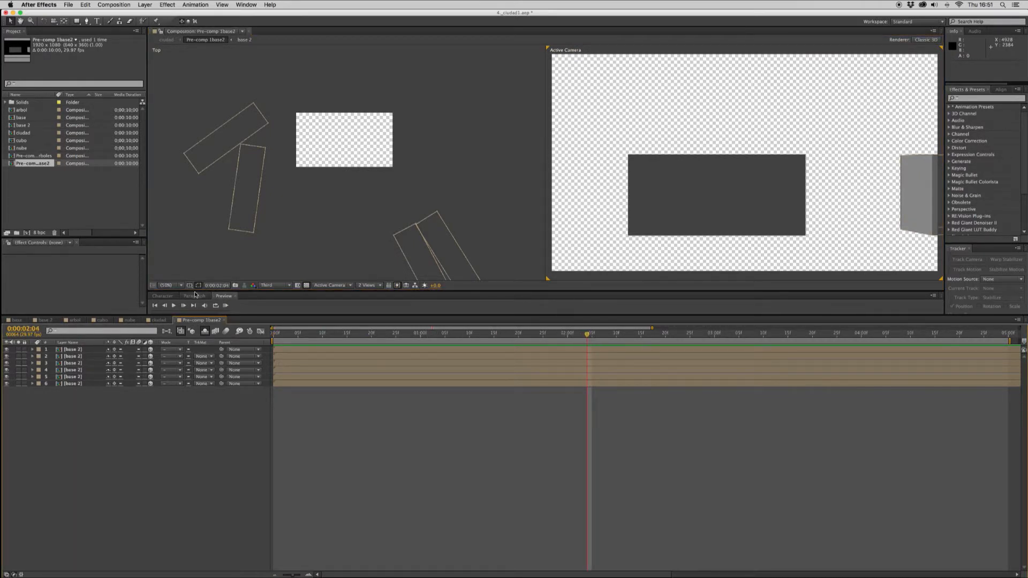
{"action": "left_click", "coordinate": [176, 286]}
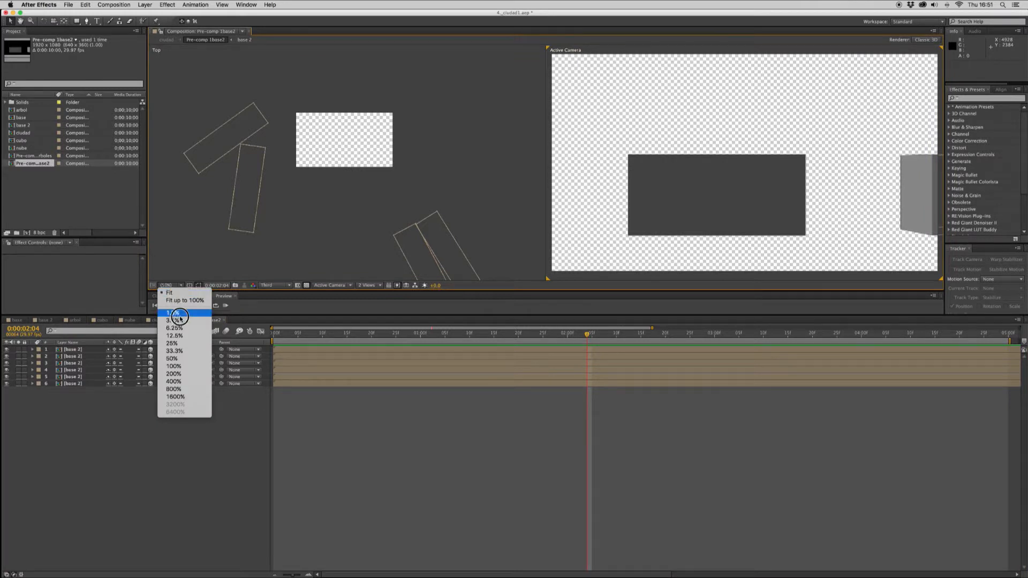
{"action": "left_click", "coordinate": [176, 336]}
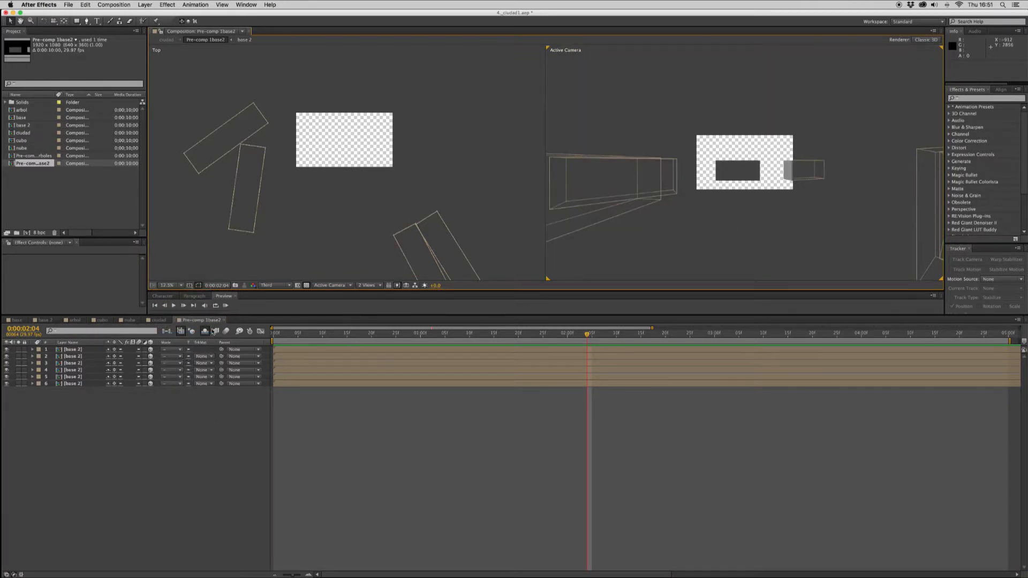
{"action": "left_click", "coordinate": [221, 320]}
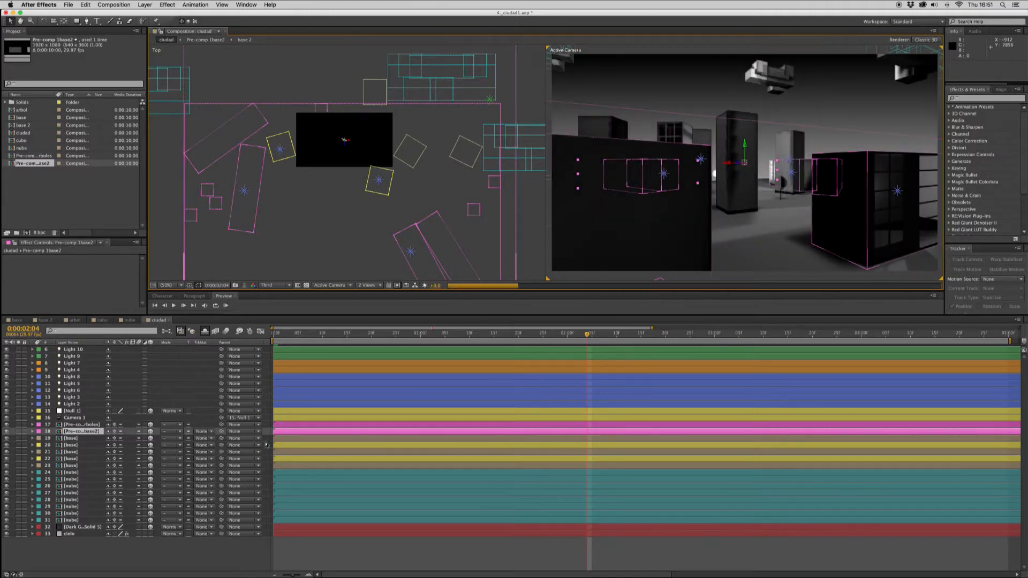
- Pre-compose the five base building layers into a new composition named Pre-comp 1base
{"action": "left_click_drag", "start_coordinate": [271, 436], "coordinate": [280, 467]}
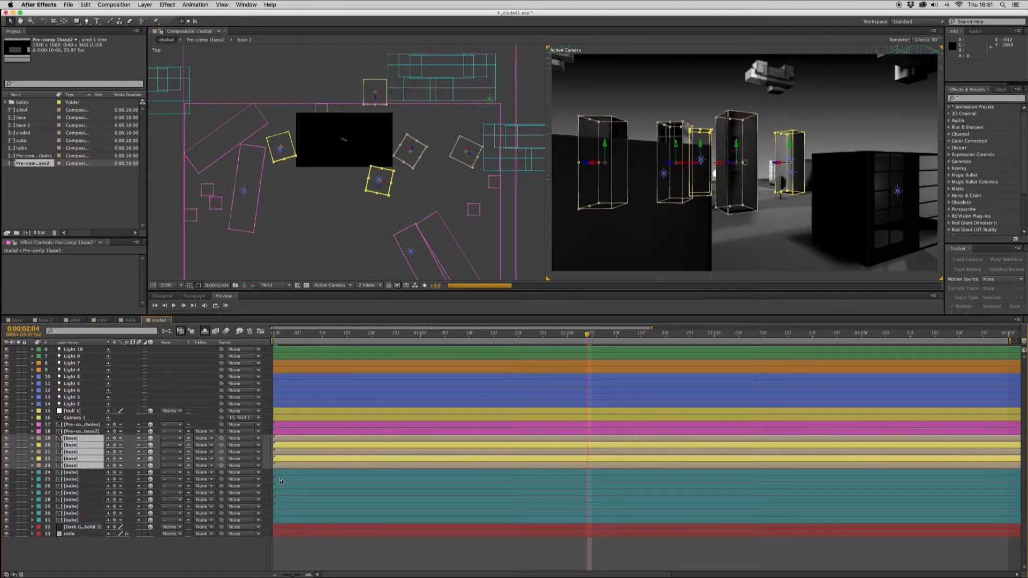
{"action": "left_click_drag", "start_coordinate": [143, 6], "coordinate": [166, 273]}
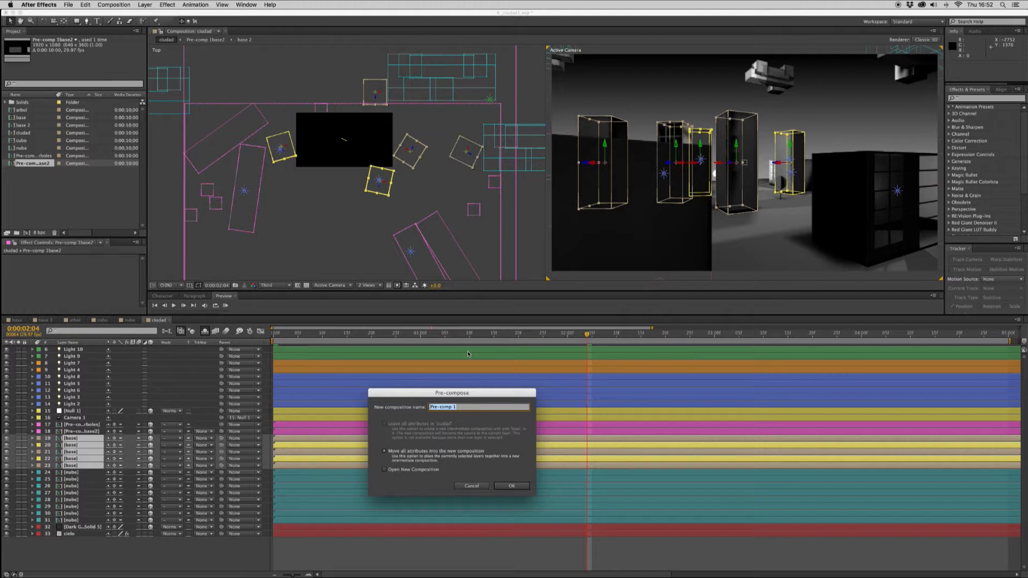
{"action": "left_click", "coordinate": [462, 407]}
{"action": "key", "text": "Return"}
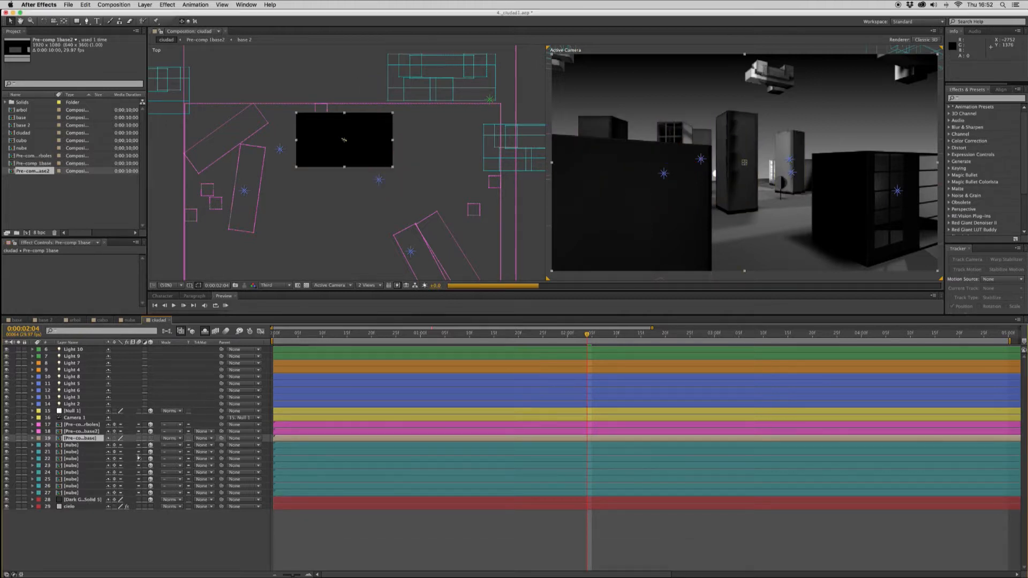
- Enable 3D and collapsed transformations on the Pre-comp 1base layer, label it Fuchsia and clear the selection
{"action": "left_click", "coordinate": [114, 438]}
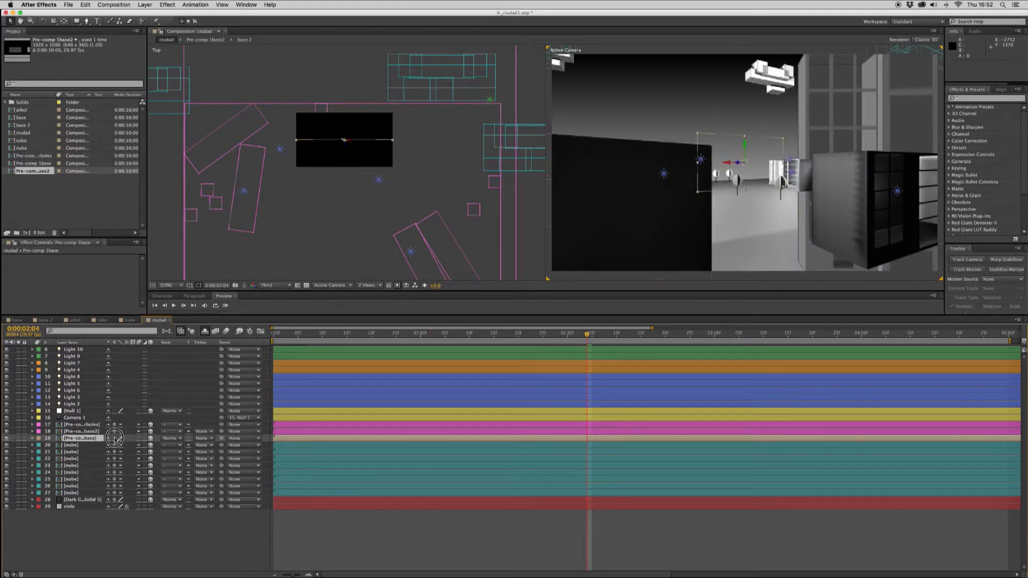
{"action": "left_click", "coordinate": [39, 438]}
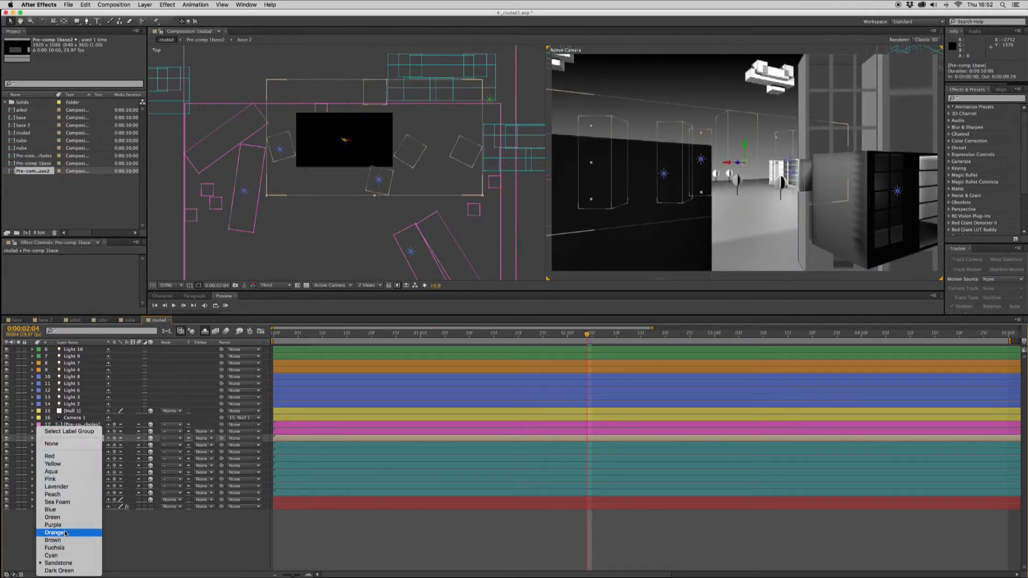
{"action": "left_click", "coordinate": [55, 548]}
{"action": "left_click", "coordinate": [794, 556]}
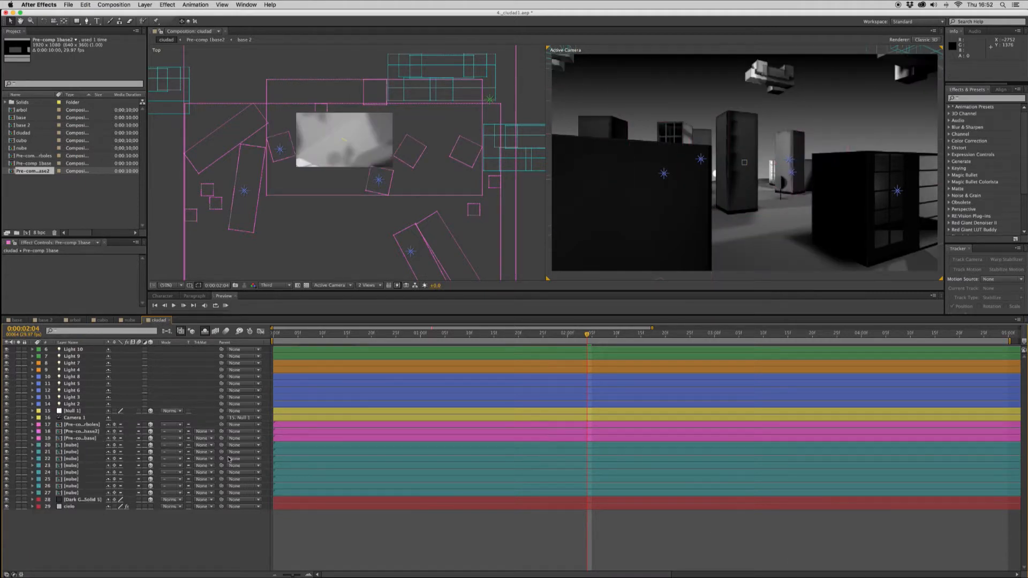
- Return to the first frame and pre-compose the eight nube layers into a new composition named Pre-comp 1nubes
{"action": "key", "text": "Home"}
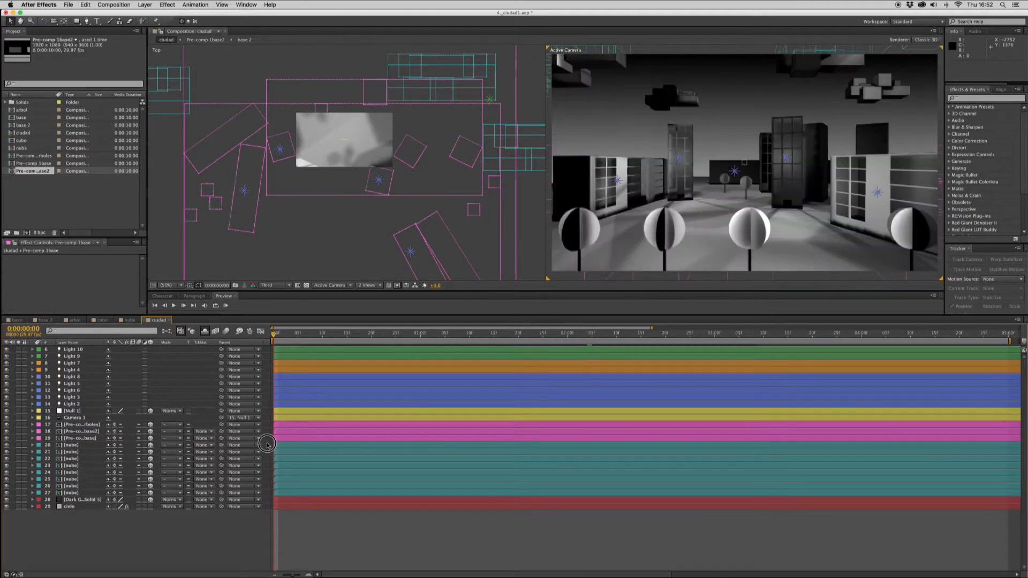
{"action": "left_click_drag", "start_coordinate": [268, 443], "coordinate": [275, 493]}
{"action": "key", "text": "ctrl+shift+c"}
{"action": "left_click", "coordinate": [455, 407]}
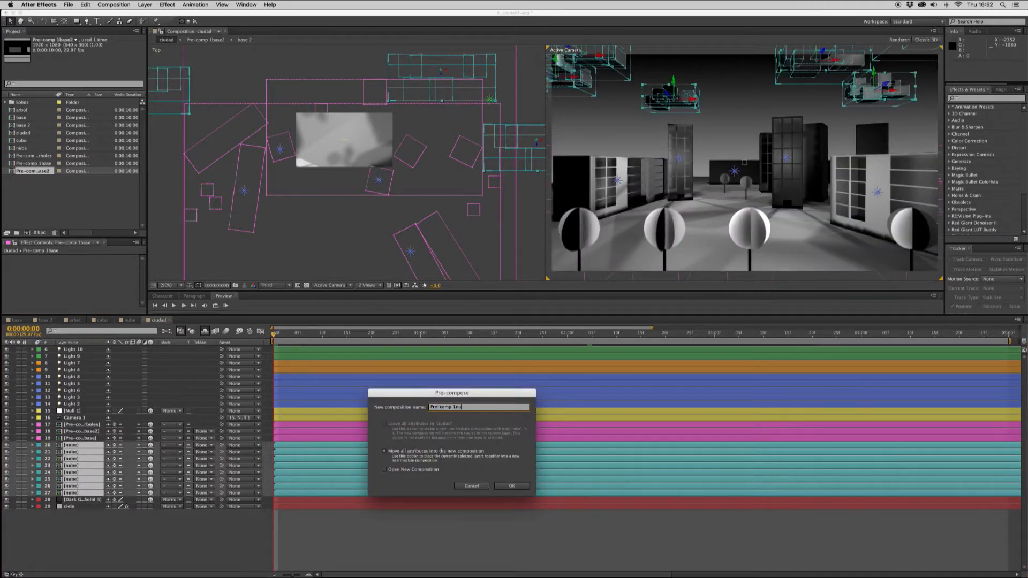
{"action": "key", "text": "Return"}
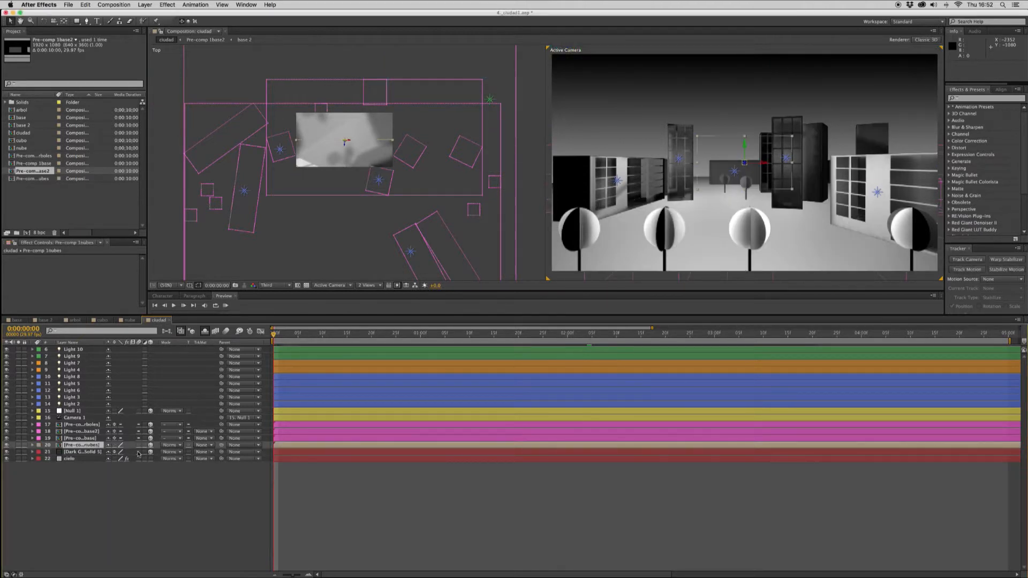
- Collapse transformations on the Pre-comp 1nubes 3D layer, set its label to Fuchsia and save the project
{"action": "left_click", "coordinate": [115, 445]}
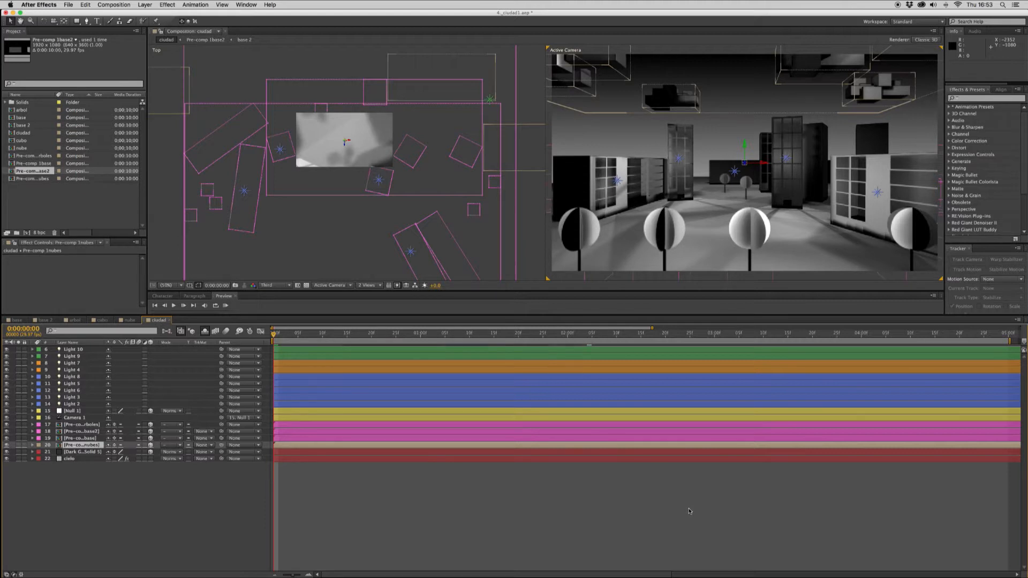
{"action": "left_click", "coordinate": [690, 511]}
{"action": "left_click", "coordinate": [123, 445]}
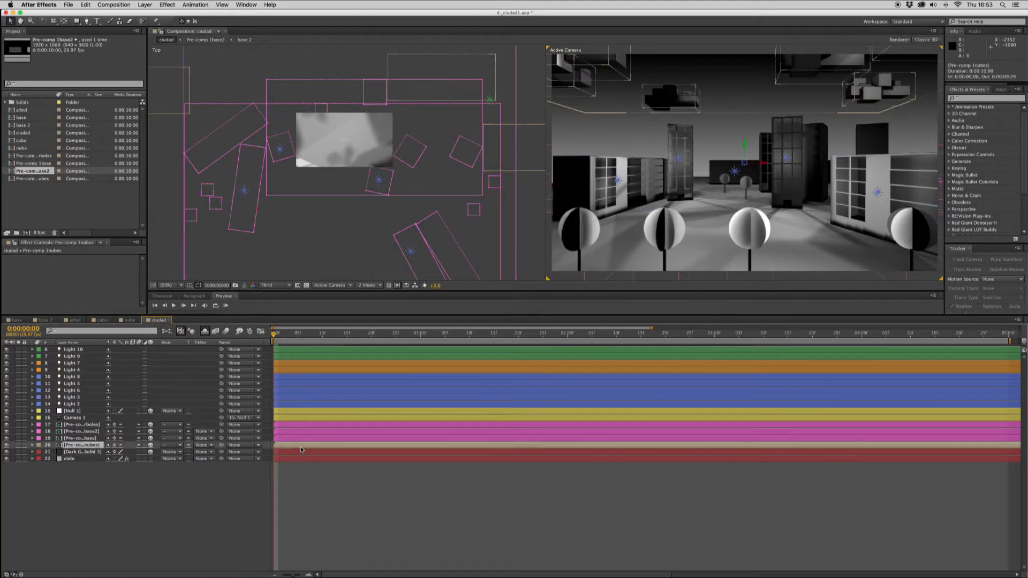
{"action": "left_click", "coordinate": [39, 446]}
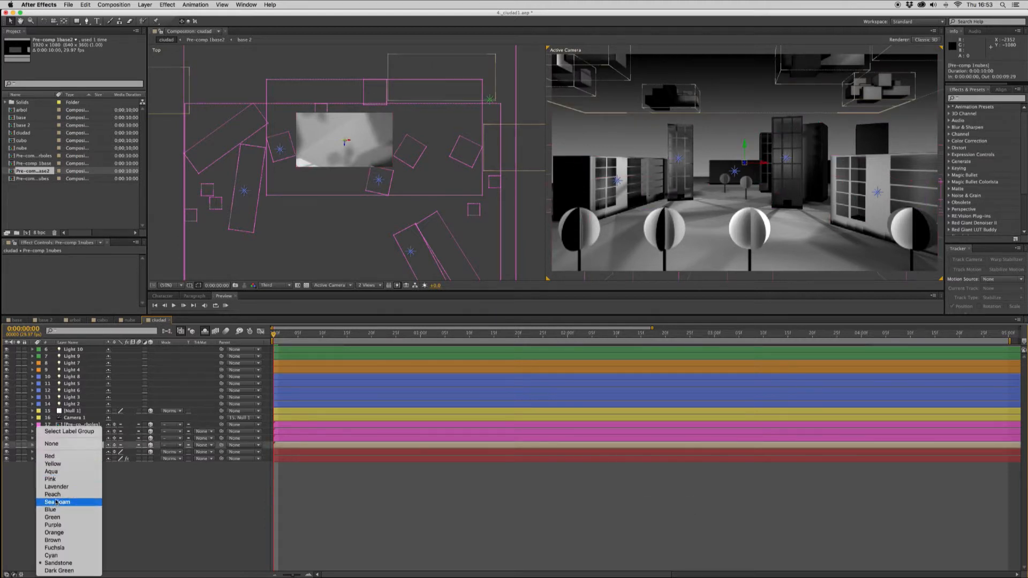
{"action": "left_click", "coordinate": [74, 548]}
{"action": "left_click", "coordinate": [495, 505]}
{"action": "key", "text": "super+s"}
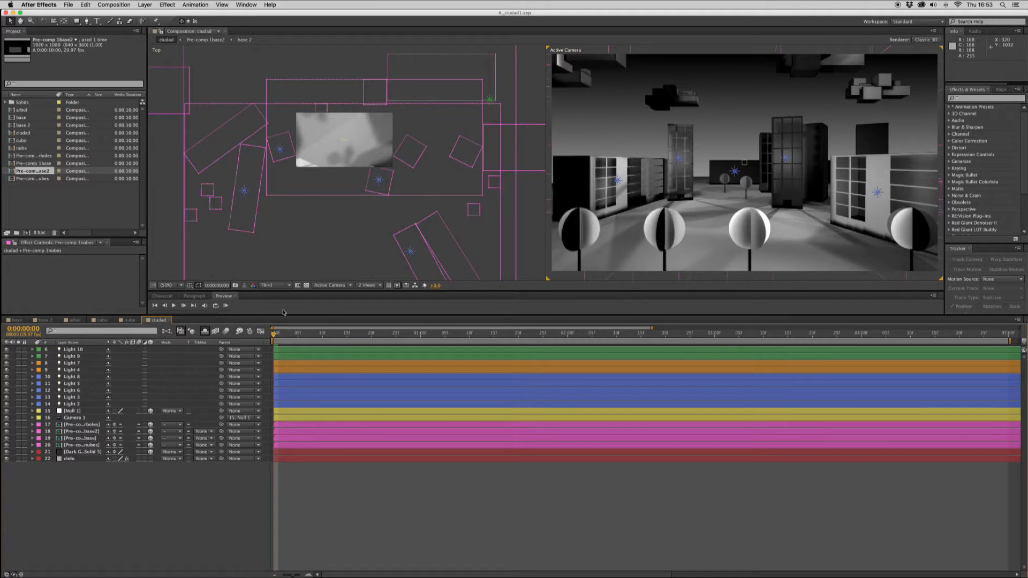
- Start and stop a RAM preview of ciudad, then hide the cielo layer
{"action": "left_click", "coordinate": [225, 305]}
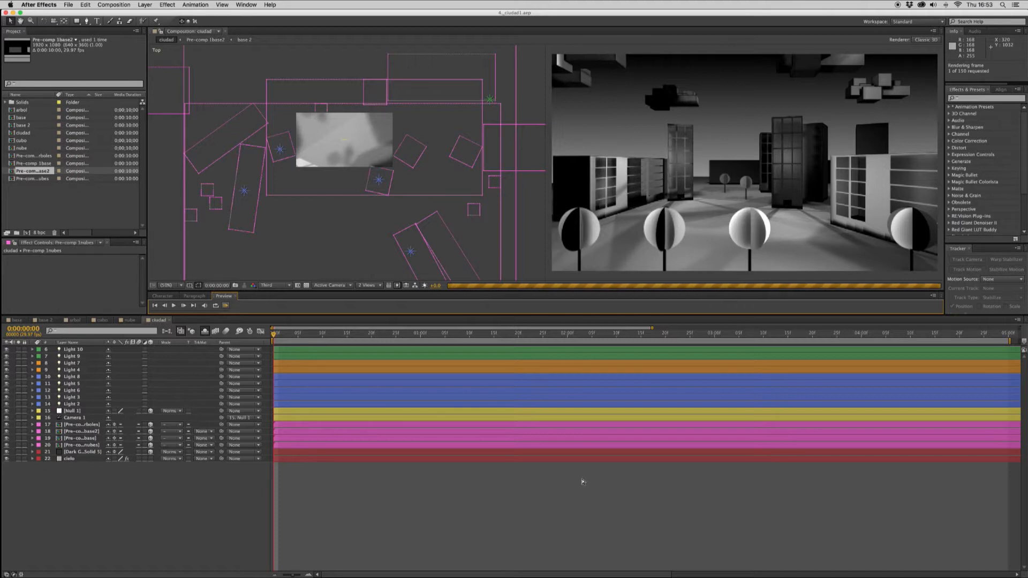
{"action": "left_click", "coordinate": [584, 485]}
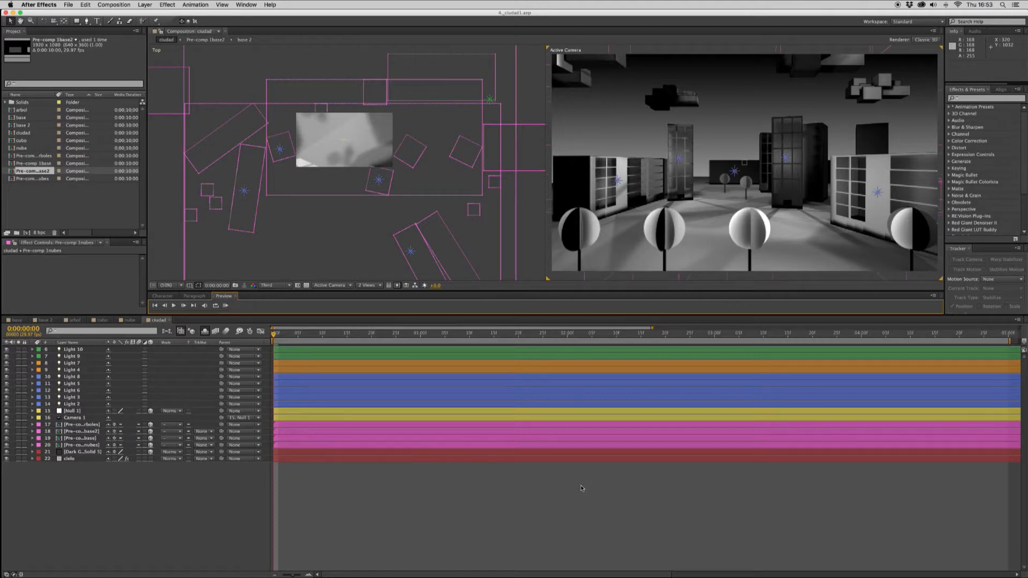
{"action": "left_click", "coordinate": [522, 459]}
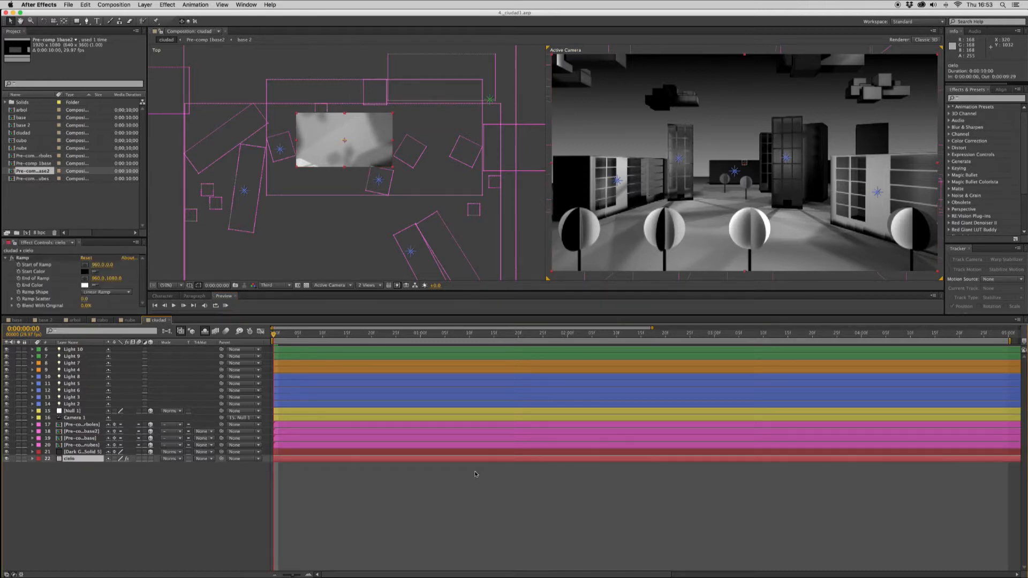
{"action": "left_click", "coordinate": [7, 459]}
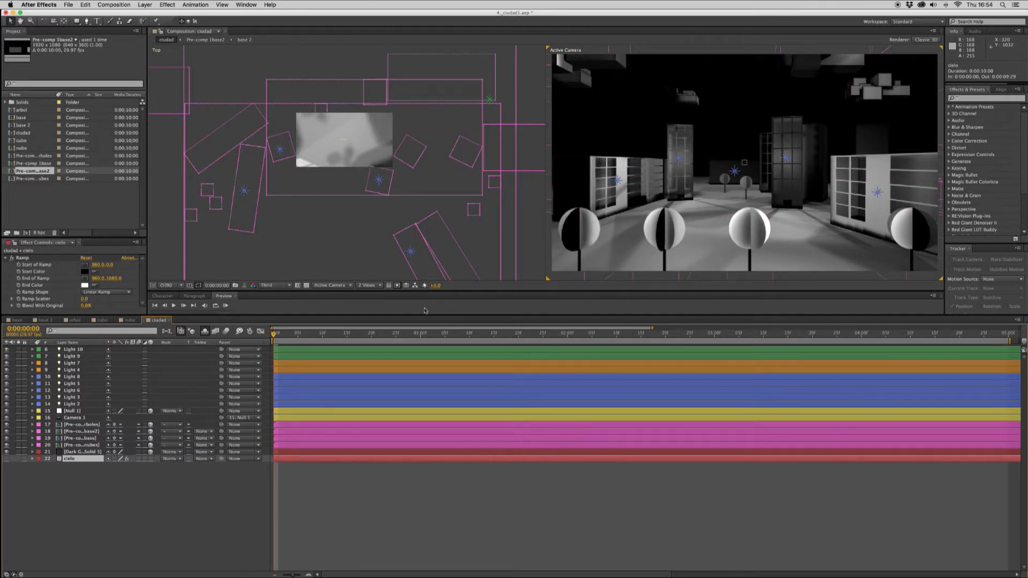
- Check the scene's empty background against the transparency grid and restore the opaque view
{"action": "left_click", "coordinate": [306, 285]}
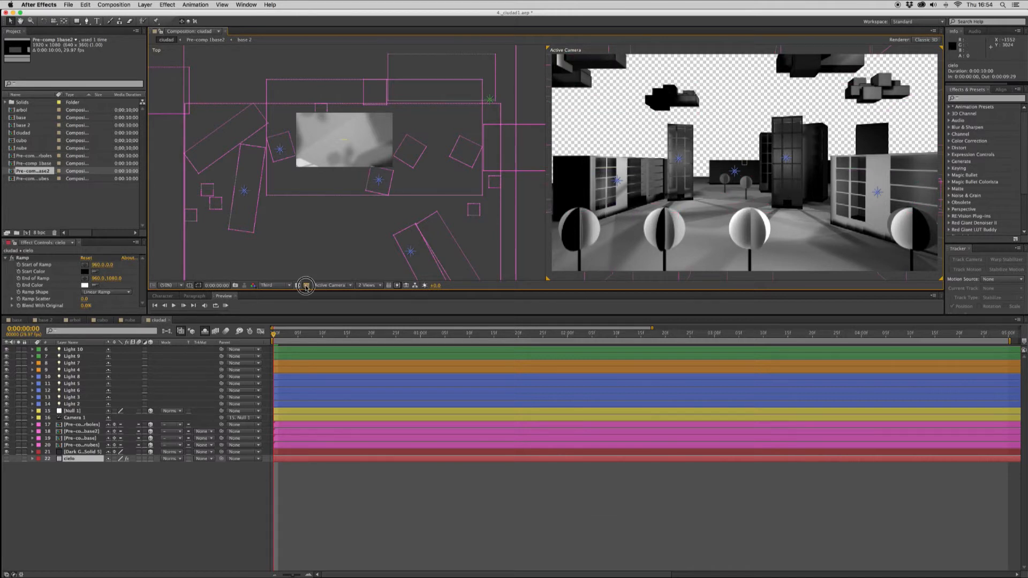
{"action": "left_click", "coordinate": [305, 285]}
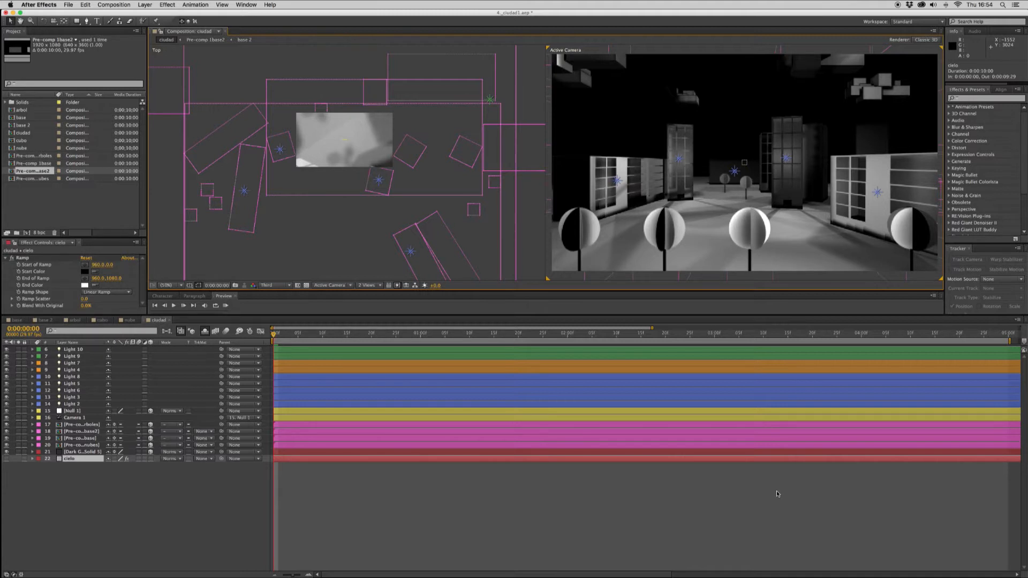
{"action": "left_click", "coordinate": [333, 506]}
{"action": "left_click", "coordinate": [313, 461]}
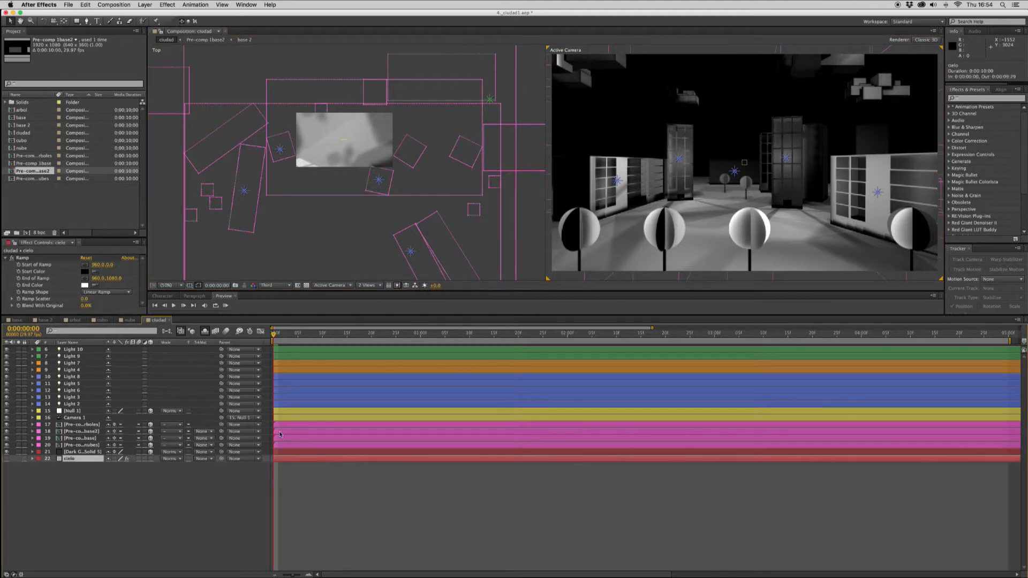
- Create a composition-sized light gray solid and place it directly above the cielo layer, beneath all the other layers
{"action": "left_click", "coordinate": [147, 4]}
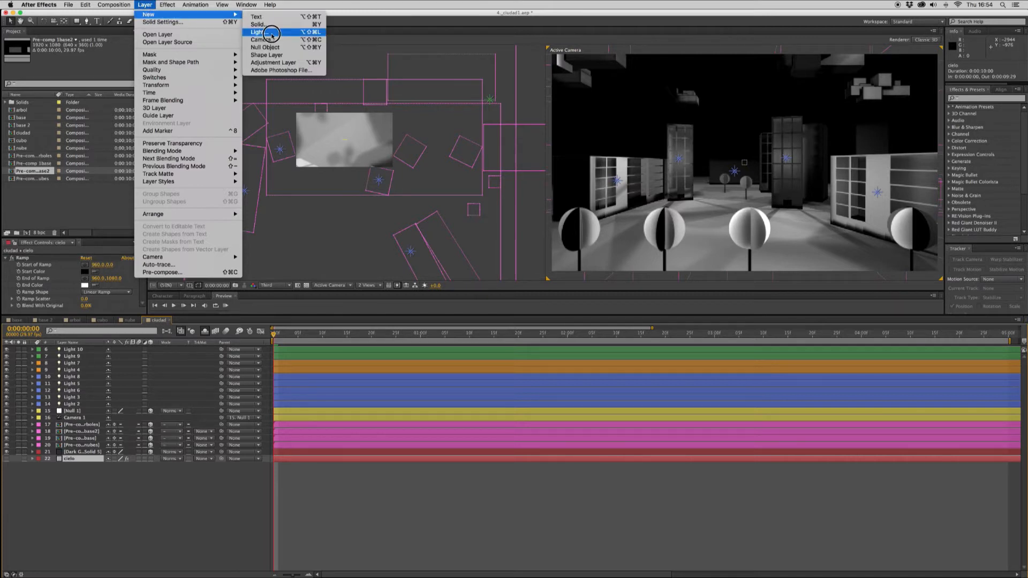
{"action": "left_click", "coordinate": [259, 24]}
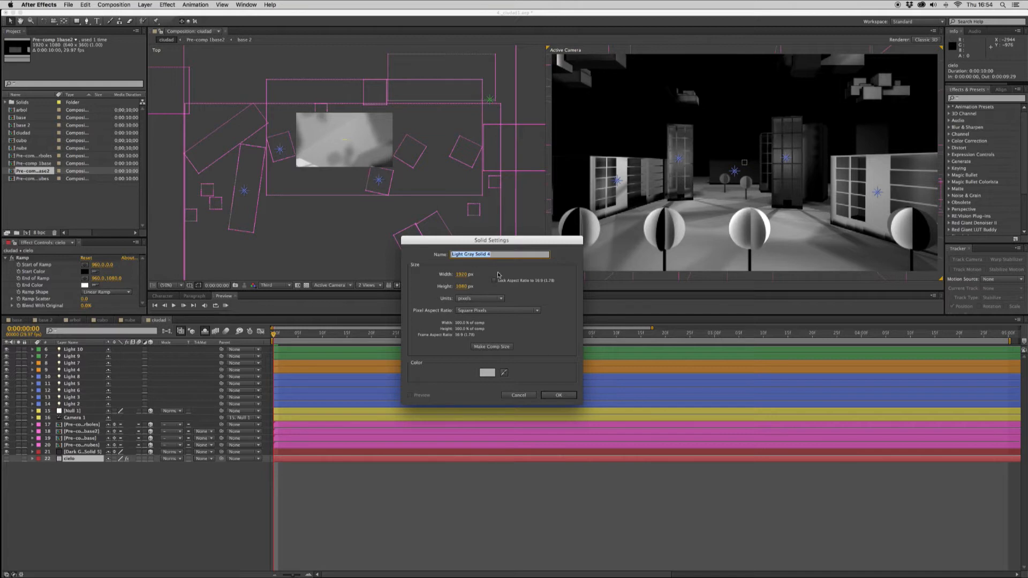
{"action": "left_click", "coordinate": [496, 348]}
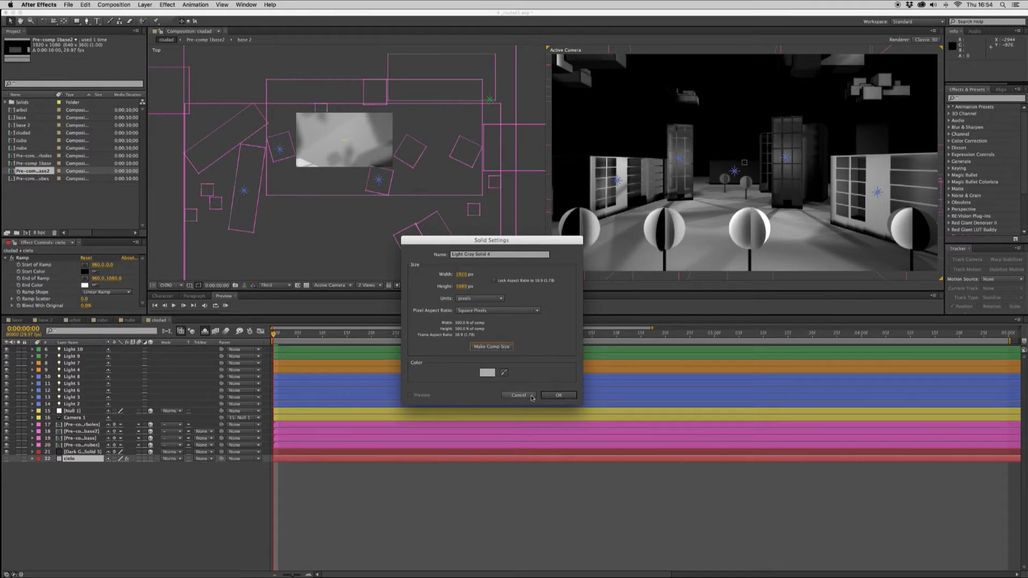
{"action": "left_click", "coordinate": [559, 396]}
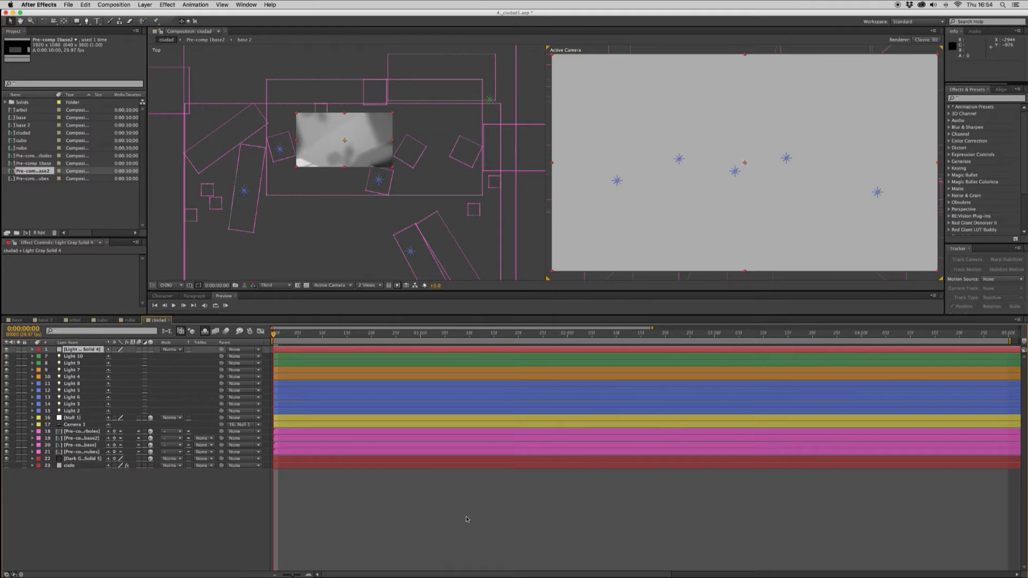
{"action": "left_click_drag", "start_coordinate": [100, 346], "coordinate": [99, 465]}
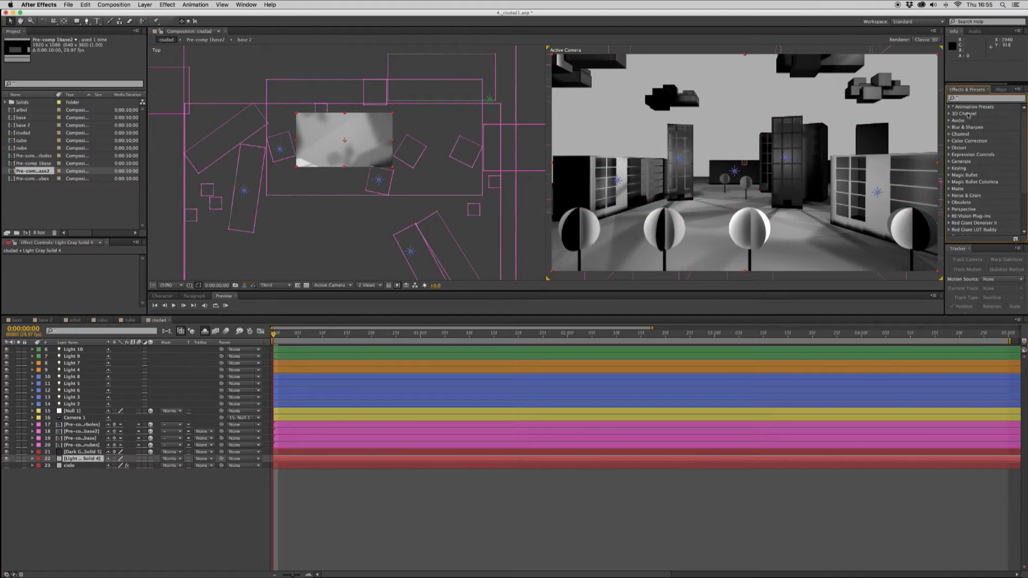
- Find the Ramp effect and apply it to the light gray solid
{"action": "type", "text": "ramp"}
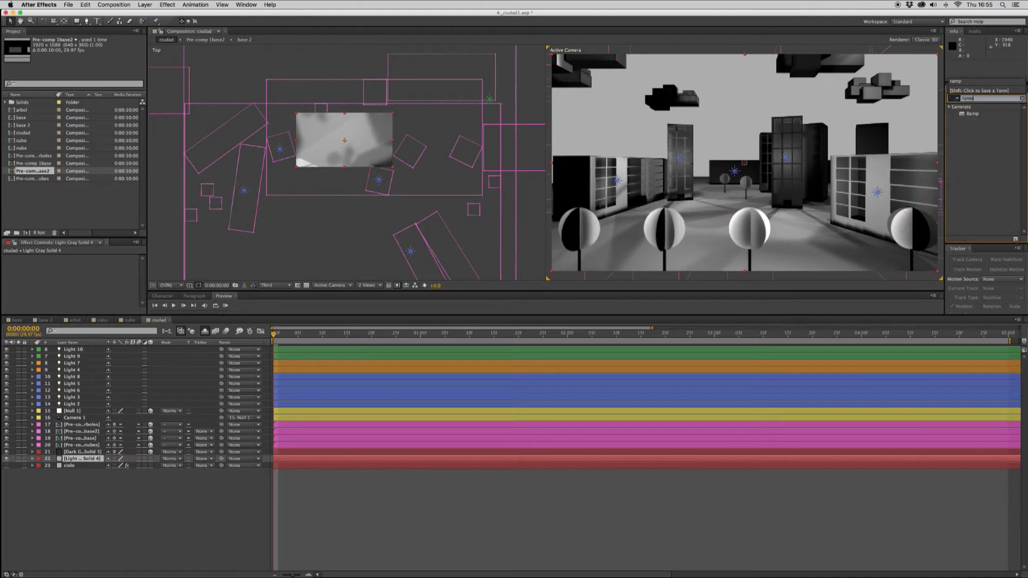
{"action": "key", "text": "Return"}
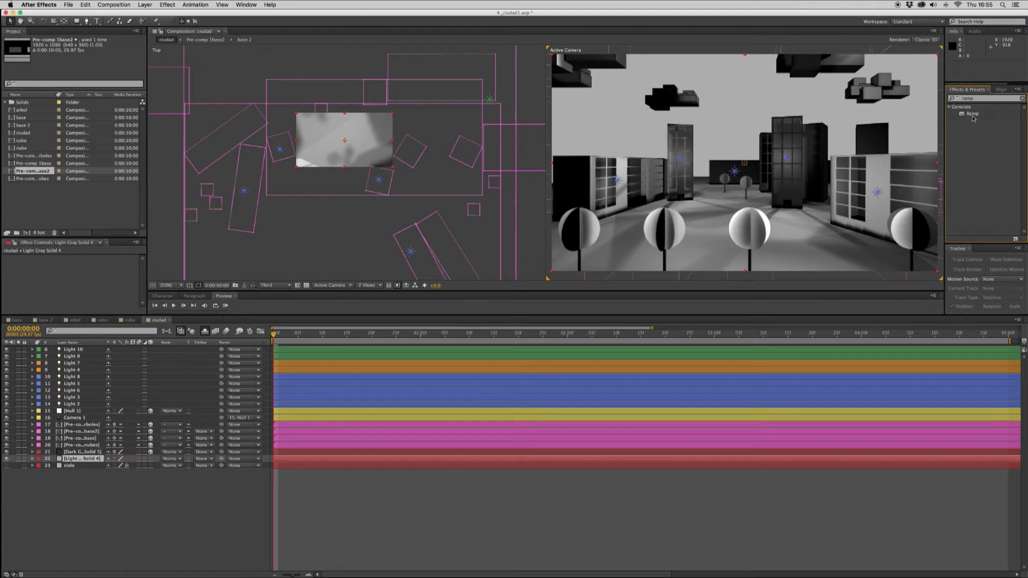
{"action": "left_click_drag", "start_coordinate": [962, 116], "coordinate": [645, 460]}
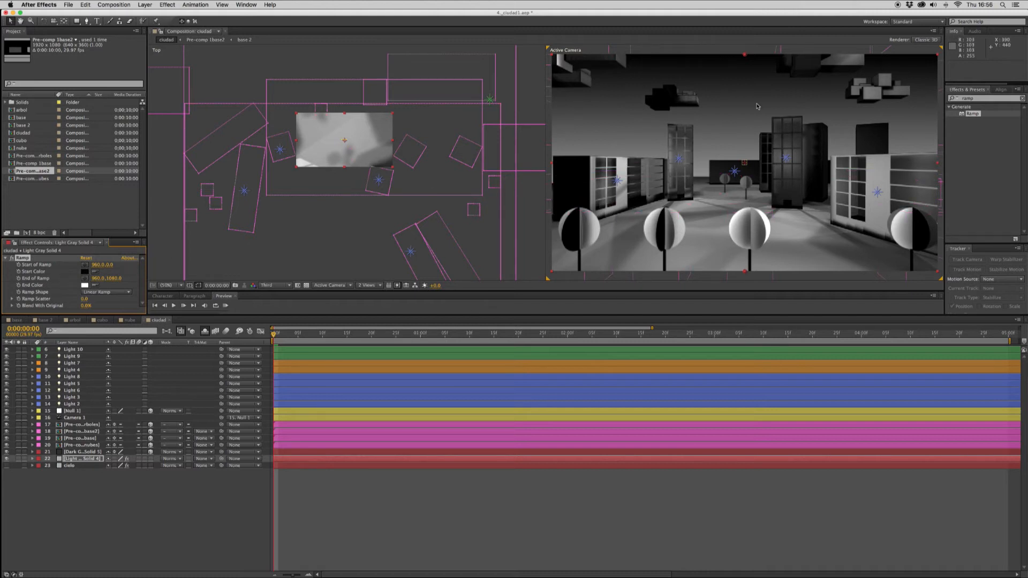
- Place the ramp's start point at about 954, 4, near the upper centre of the frame
{"action": "left_click", "coordinate": [745, 57]}
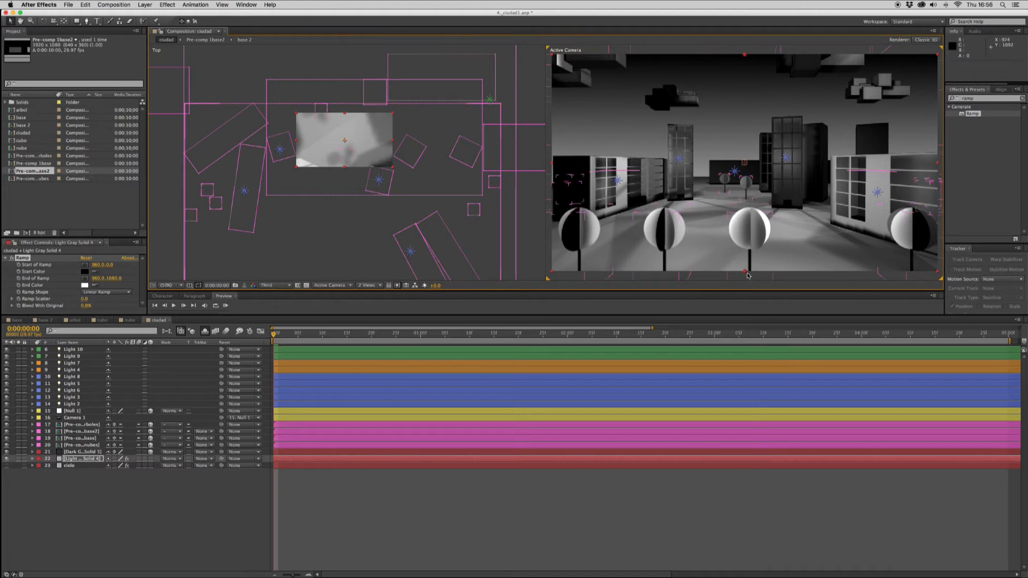
{"action": "left_click", "coordinate": [85, 264]}
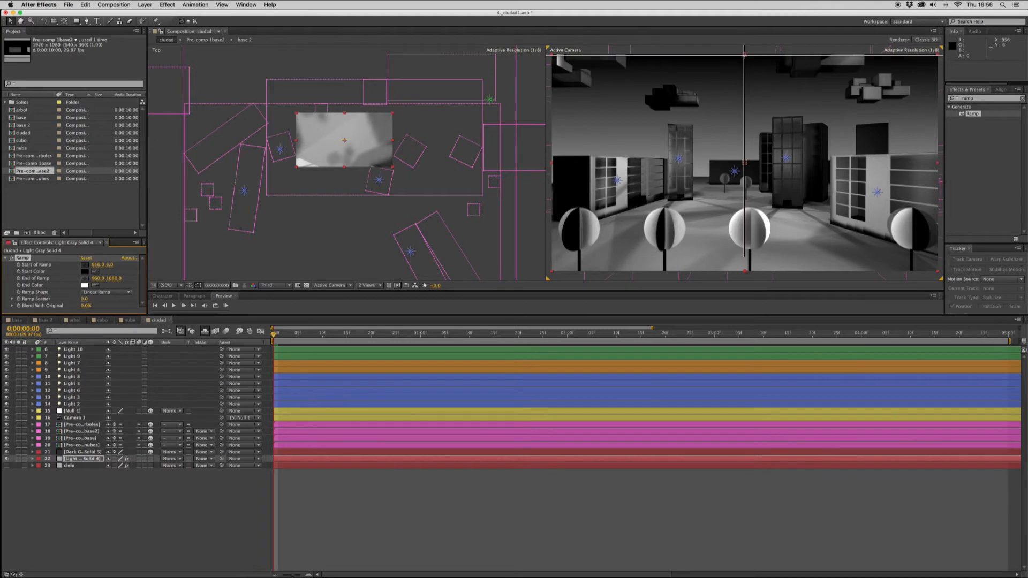
{"action": "left_click", "coordinate": [743, 55]}
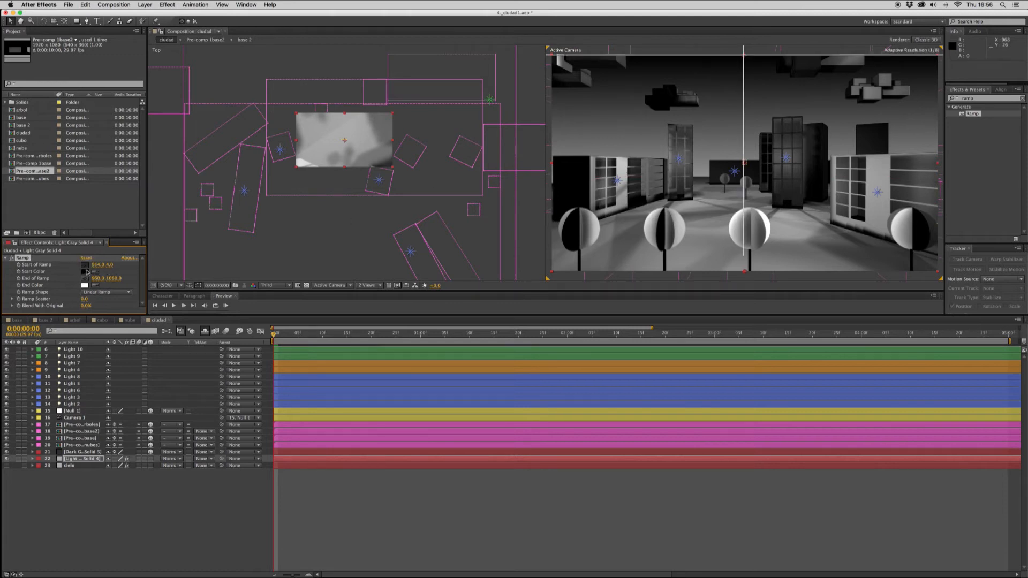
- Try a tighter gradient with the ramp's start point at about Y 212 and end point at about Y 766, and undo both moves
{"action": "left_click_drag", "start_coordinate": [744, 55], "coordinate": [748, 97]}
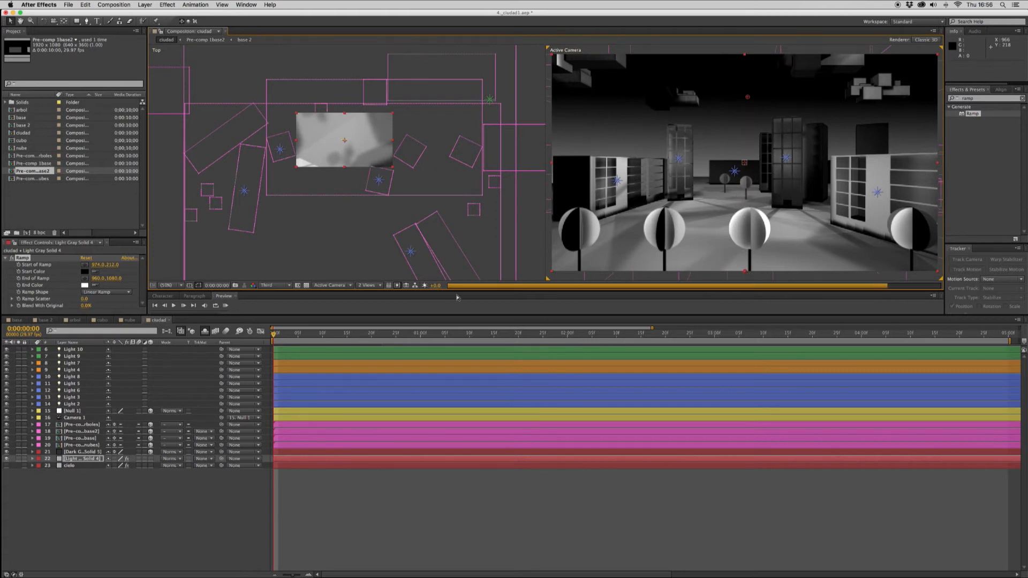
{"action": "left_click", "coordinate": [84, 279]}
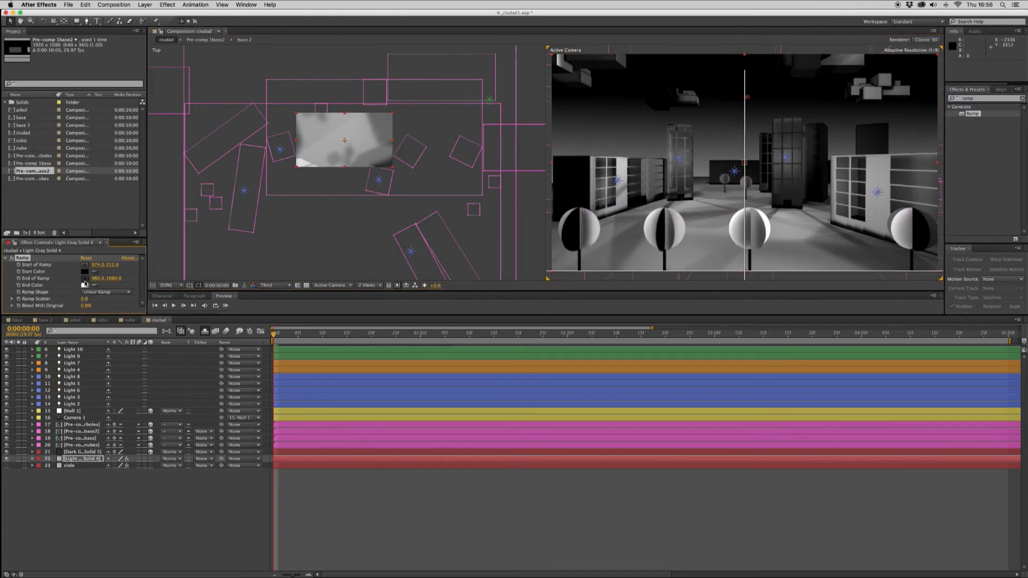
{"action": "left_click", "coordinate": [748, 204]}
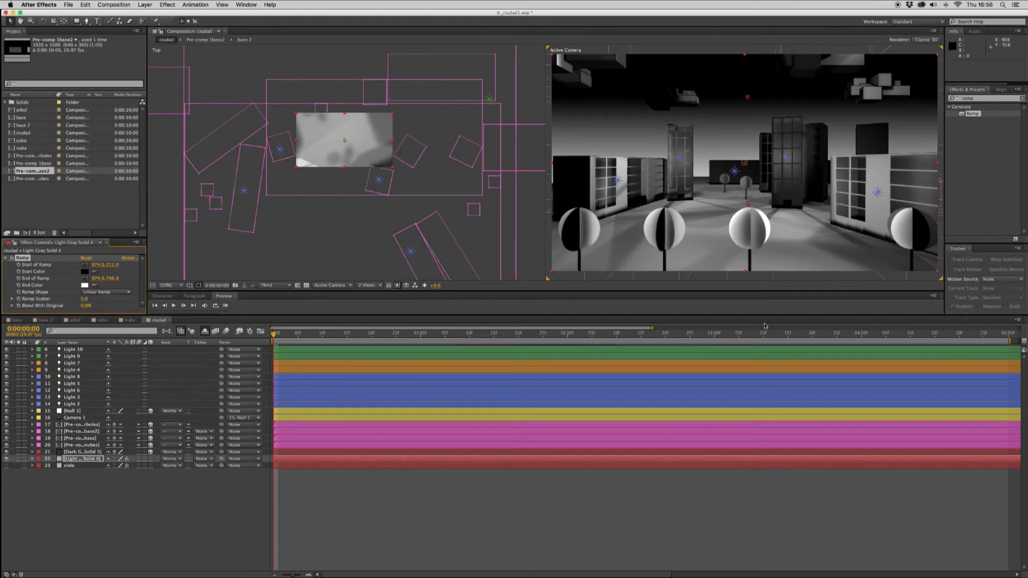
{"action": "key", "text": "super+z"}
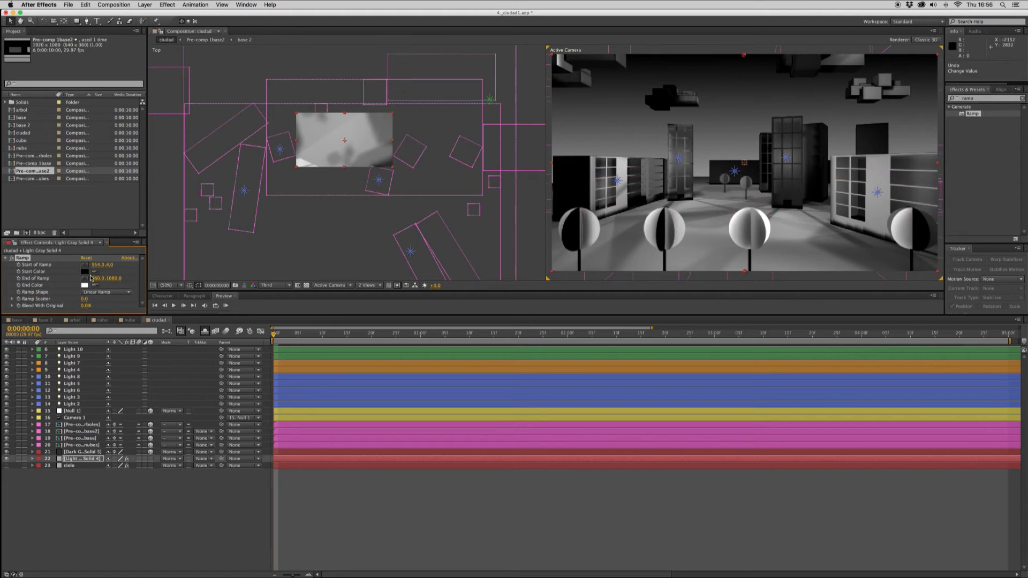
- Set the ramp's start color to blue 00A4C4 and darken it to a teal at 35% brightness
{"action": "left_click", "coordinate": [85, 271]}
{"action": "left_click_drag", "start_coordinate": [479, 474], "coordinate": [470, 460]}
{"action": "left_click", "coordinate": [469, 458]}
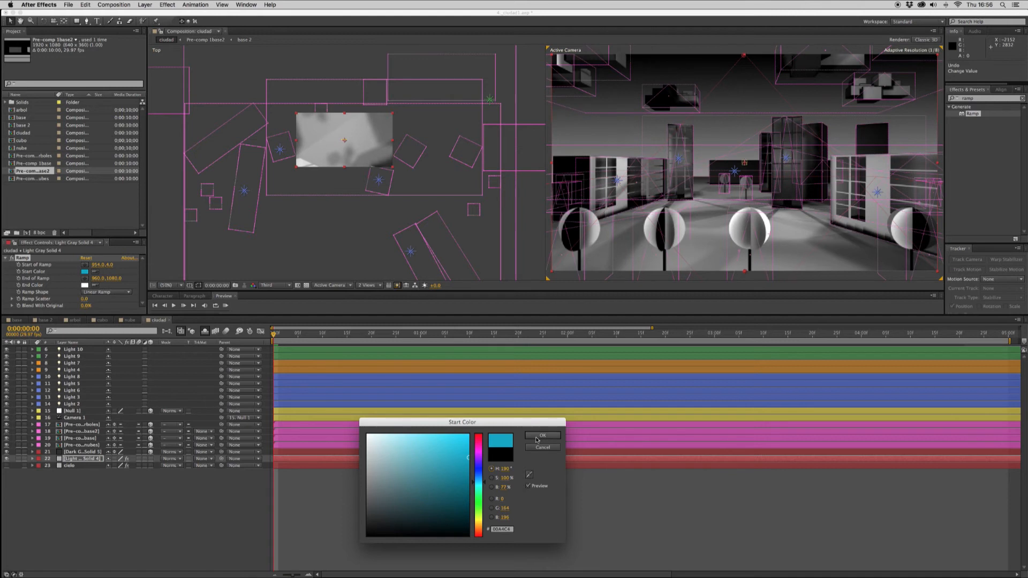
{"action": "left_click", "coordinate": [542, 436]}
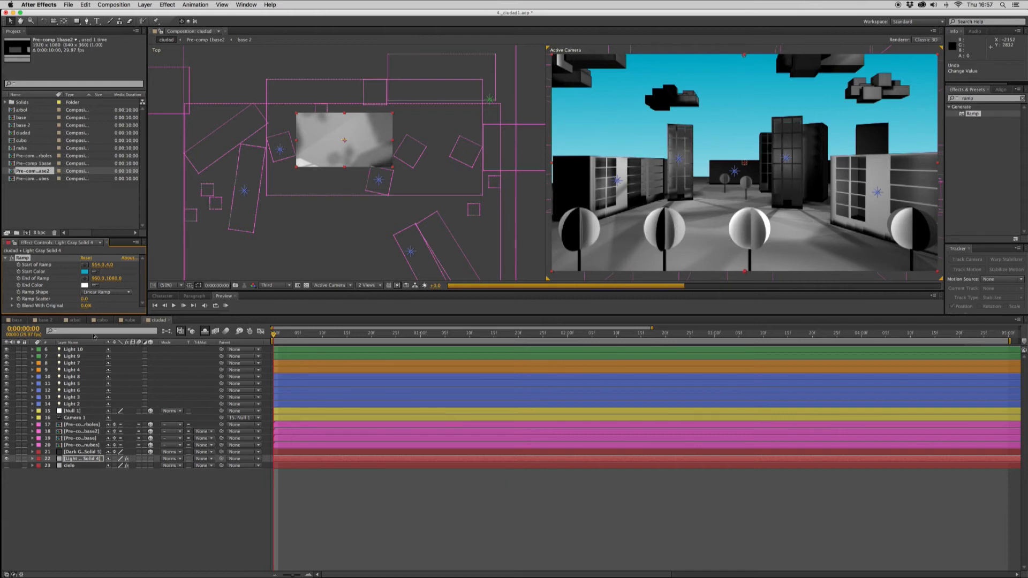
{"action": "left_click", "coordinate": [85, 272]}
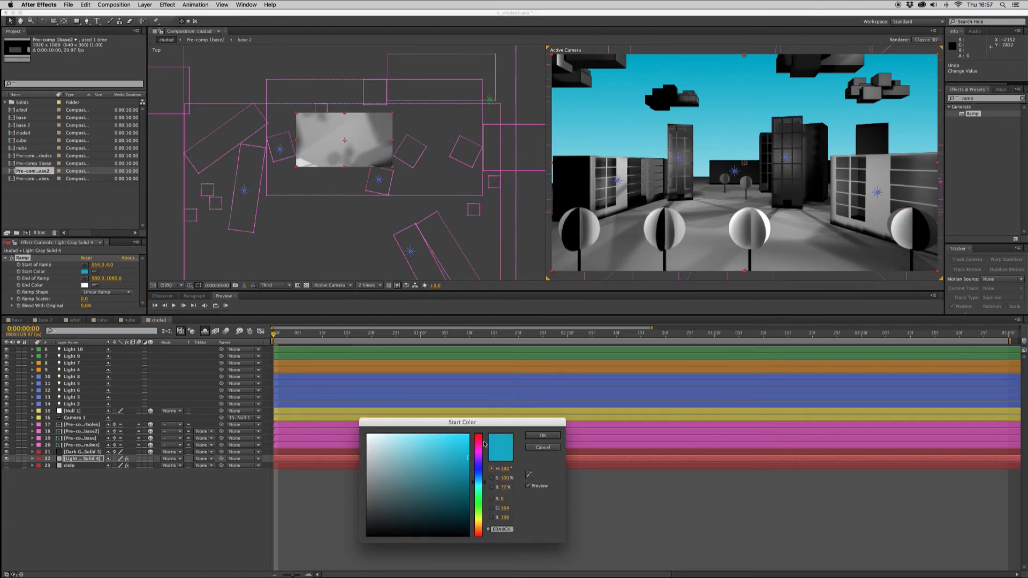
{"action": "left_click_drag", "start_coordinate": [462, 497], "coordinate": [473, 501]}
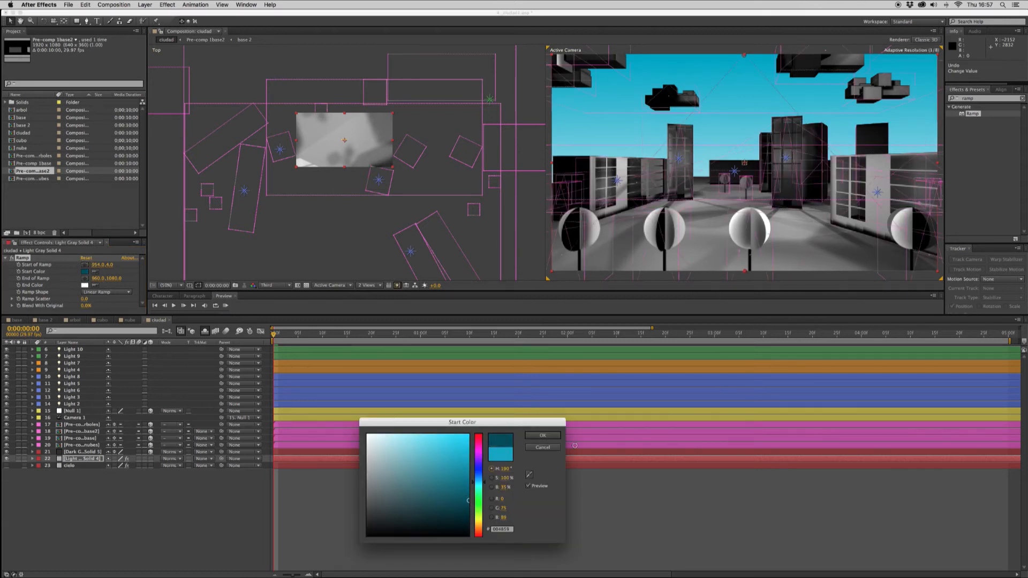
{"action": "left_click", "coordinate": [553, 438]}
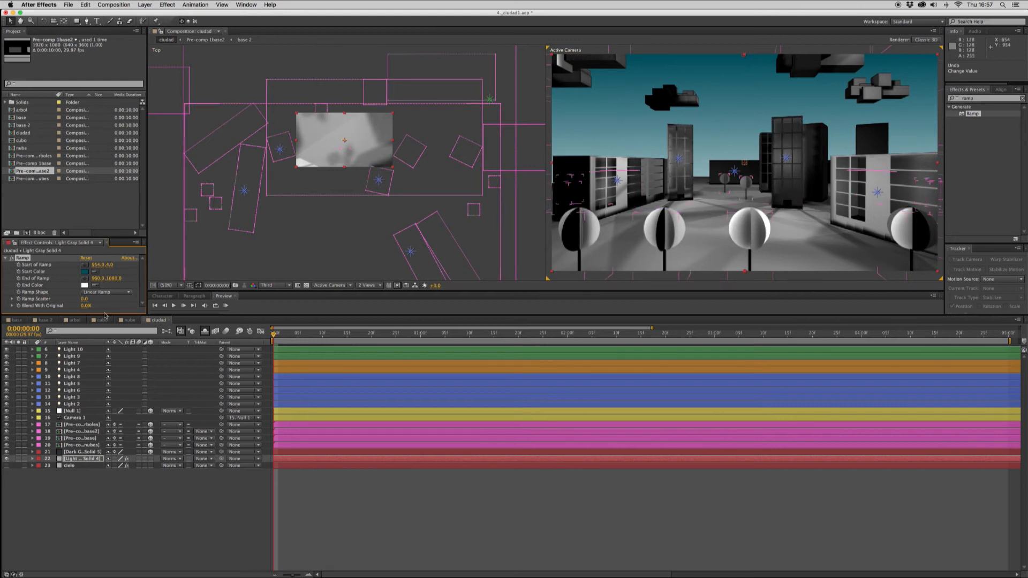
- Set the ramp's end color to a saturated dark red
{"action": "left_click", "coordinate": [84, 285]}
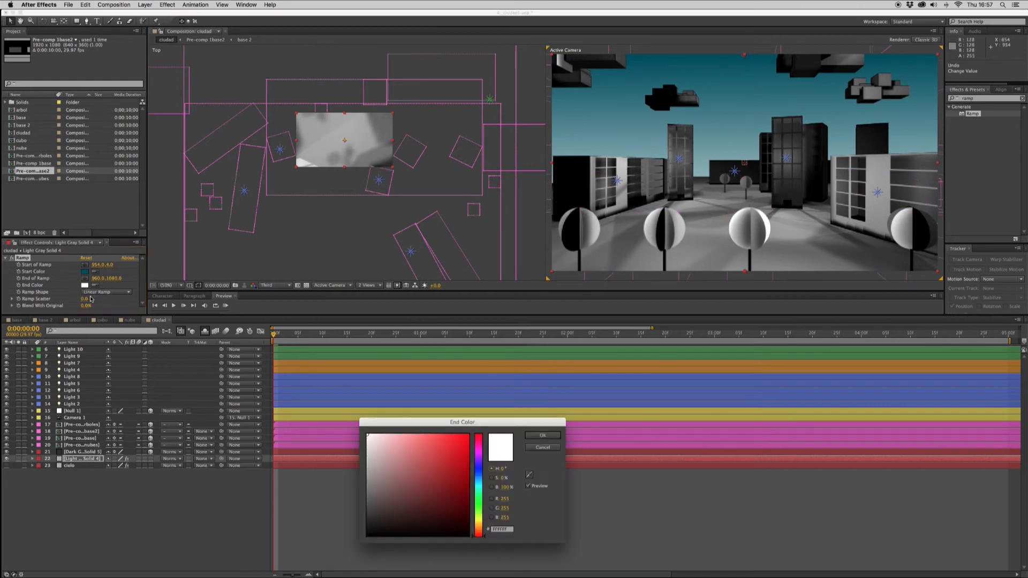
{"action": "left_click_drag", "start_coordinate": [462, 468], "coordinate": [468, 479]}
{"action": "left_click", "coordinate": [542, 436]}
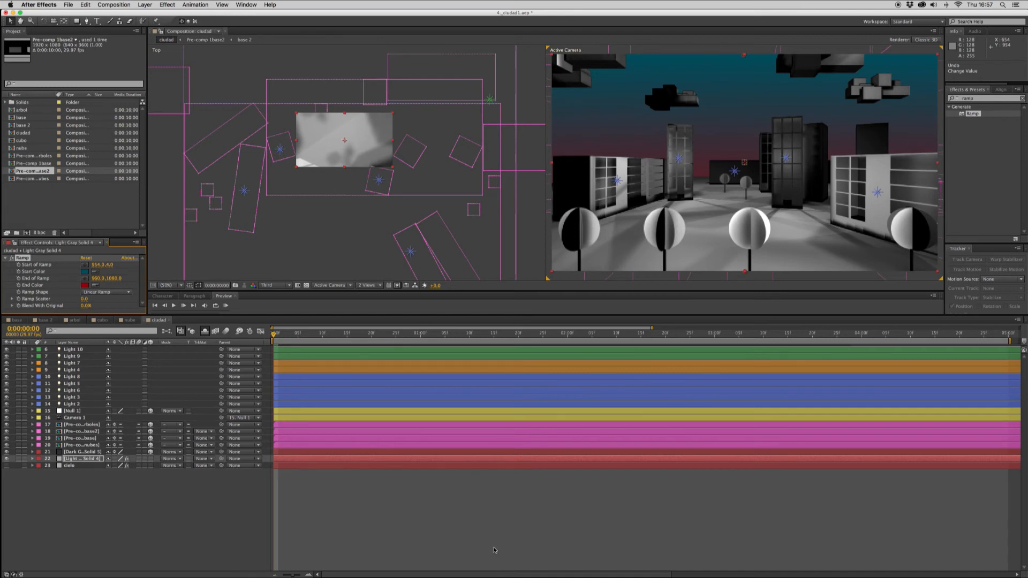
- Return the ramp's end color to white and set its start color to black 000000
{"action": "left_click", "coordinate": [86, 285]}
{"action": "left_click_drag", "start_coordinate": [377, 445], "coordinate": [344, 421]}
{"action": "left_click", "coordinate": [535, 436]}
{"action": "left_click", "coordinate": [84, 272]}
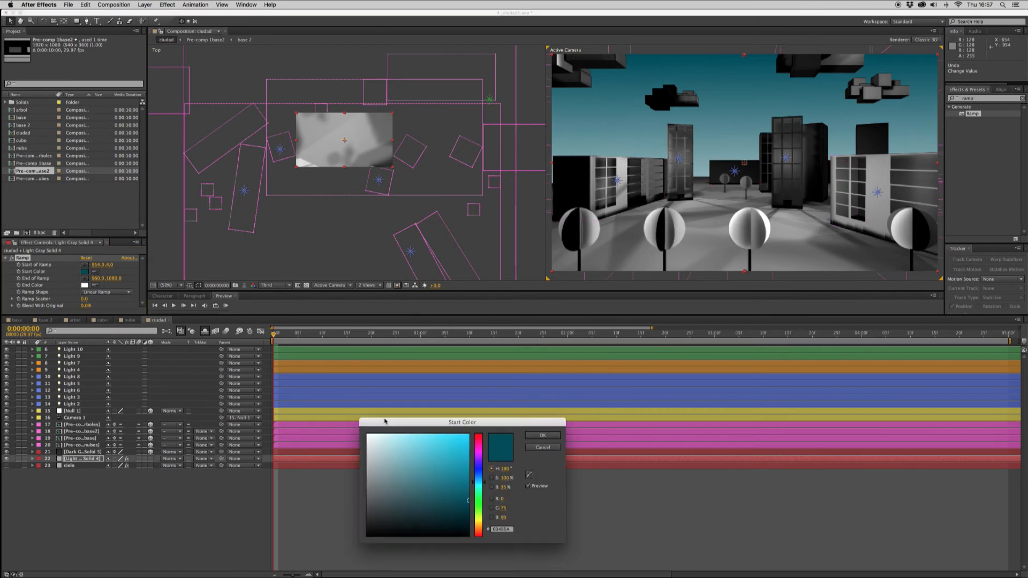
{"action": "left_click_drag", "start_coordinate": [418, 520], "coordinate": [343, 555]}
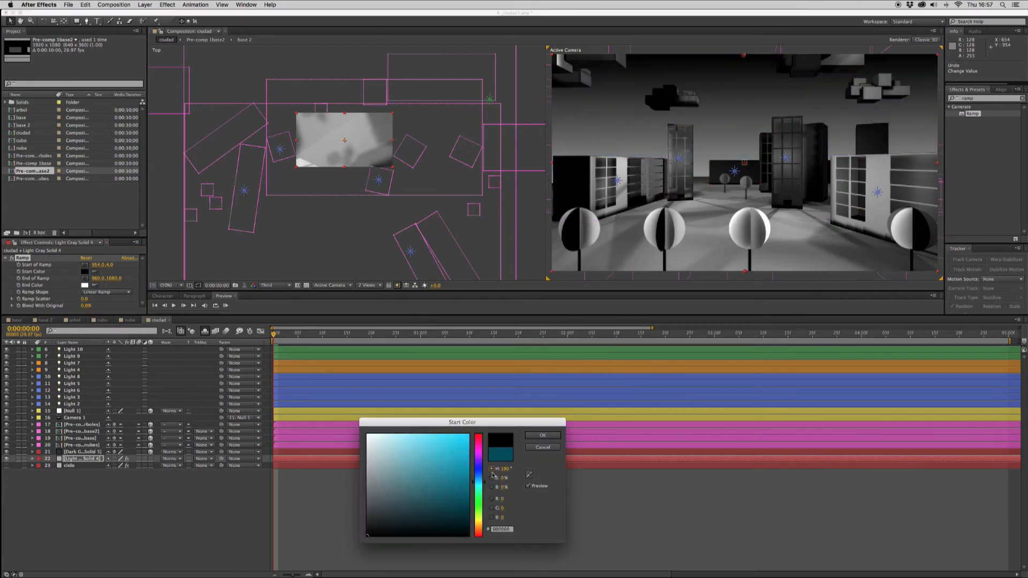
{"action": "left_click", "coordinate": [541, 436]}
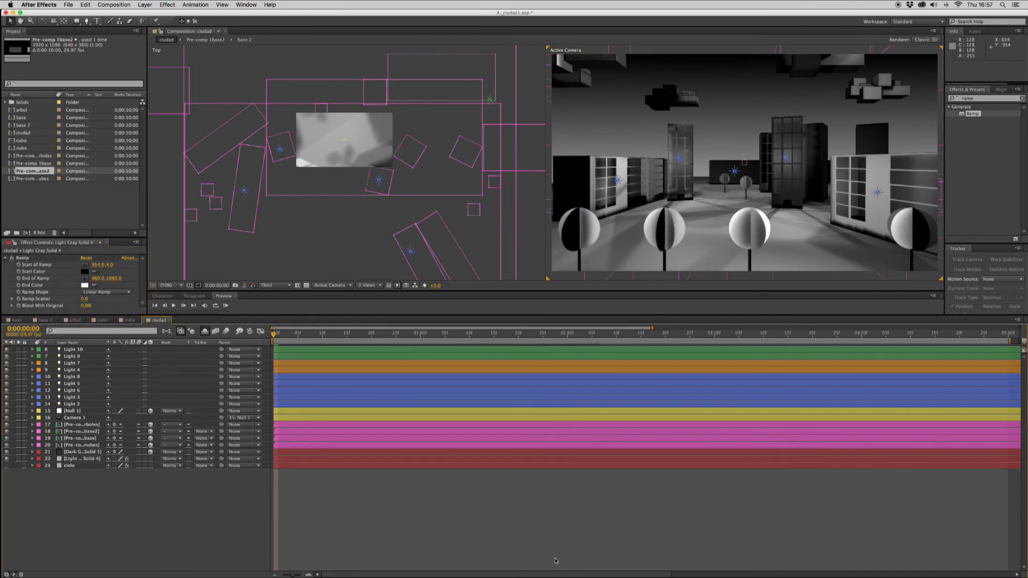
- Save the project, then run and stop a RAM preview of the ciudad composition
{"action": "key", "text": "cmd+s"}
{"action": "left_click", "coordinate": [226, 305]}
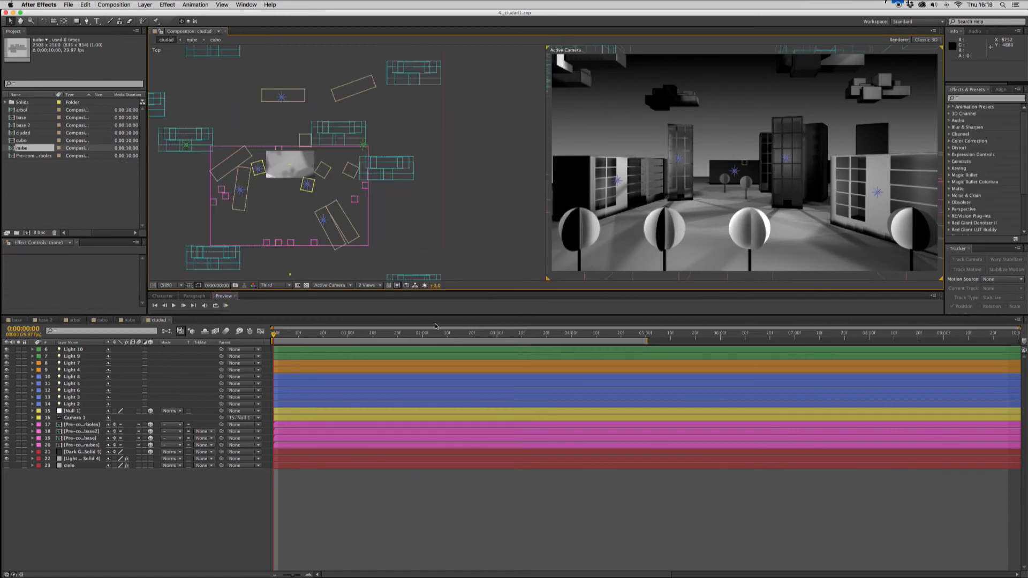
{"action": "left_click", "coordinate": [226, 306]}
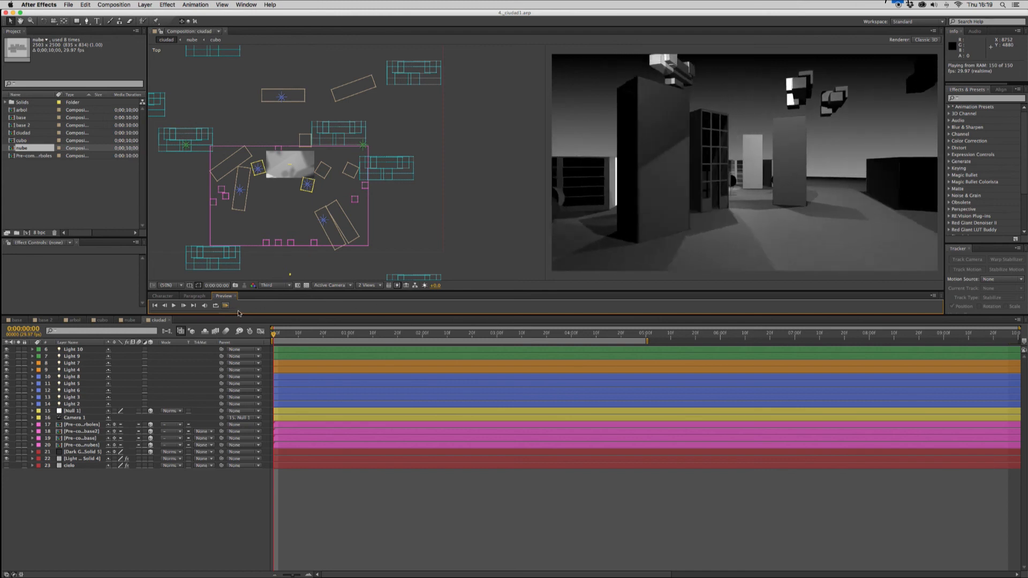
{"action": "left_click", "coordinate": [281, 307]}
- Switch the composition to a single Active Camera view and play a RAM preview in it
{"action": "left_click", "coordinate": [373, 287]}
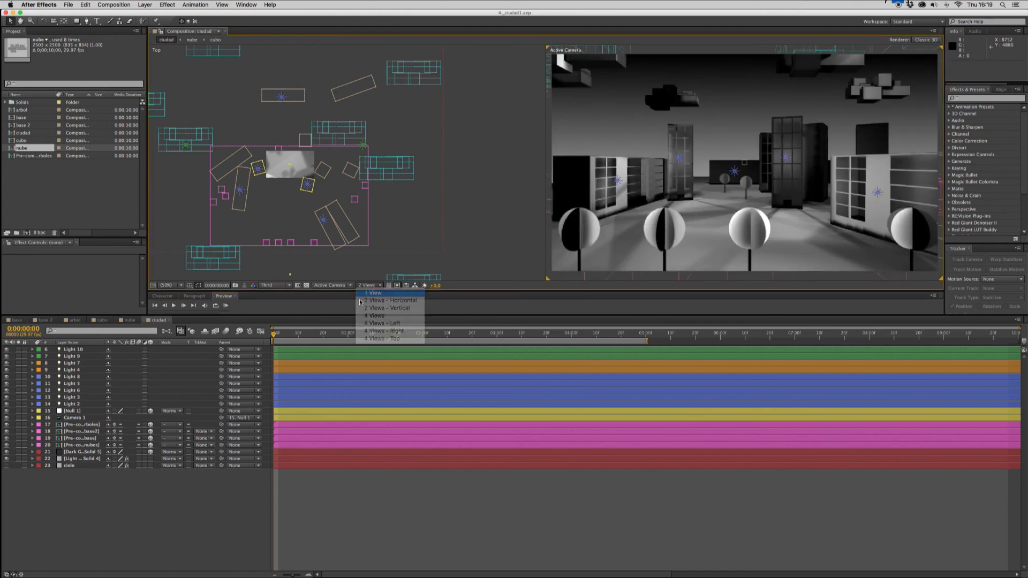
{"action": "left_click", "coordinate": [375, 294]}
{"action": "left_click", "coordinate": [225, 306]}
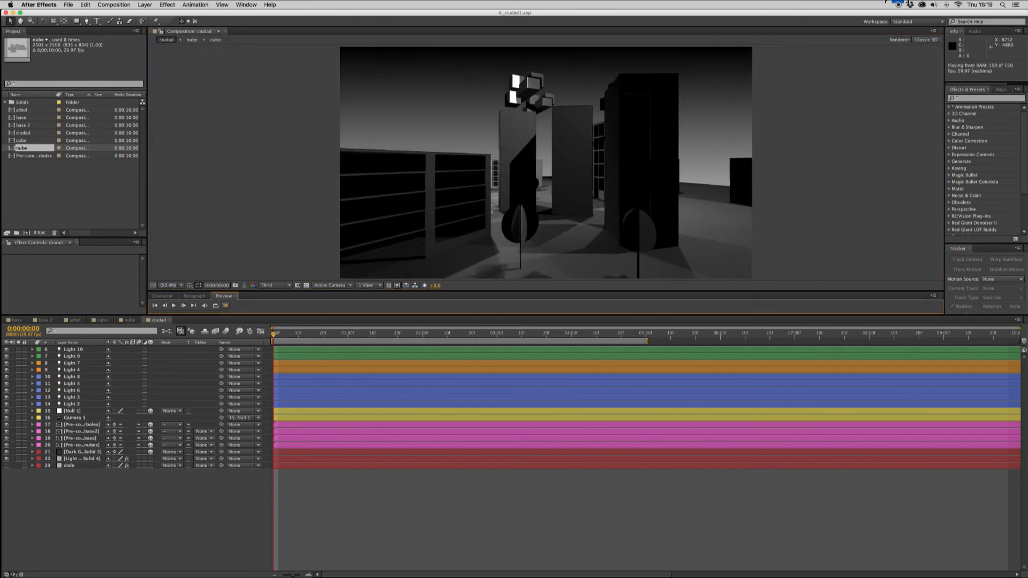